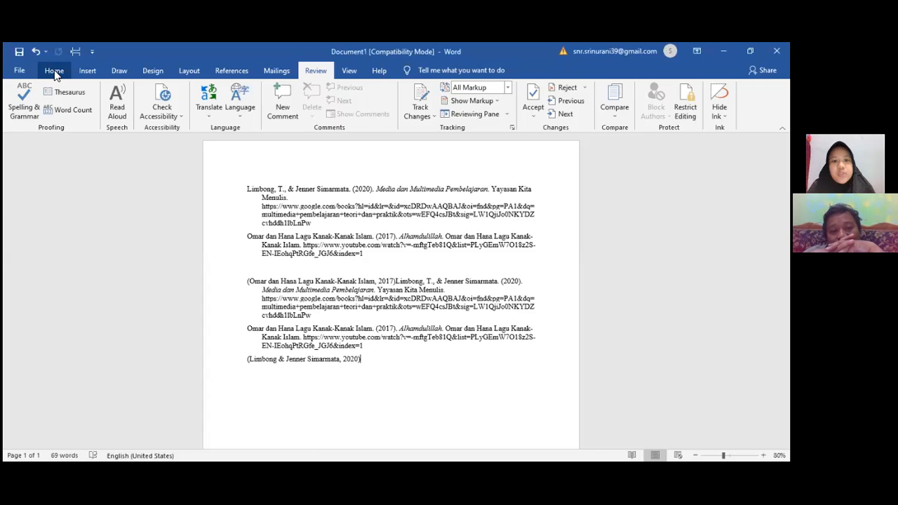
pyautogui.click(54, 72)
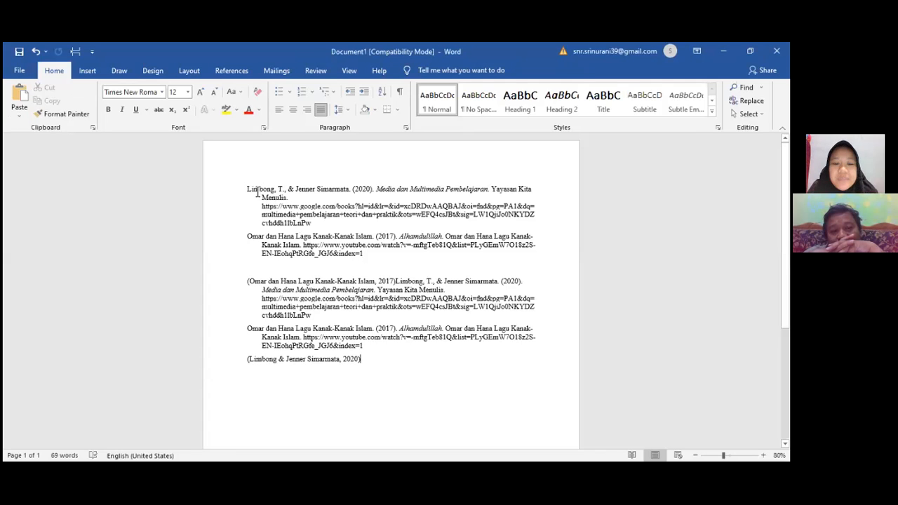
pyautogui.click(336, 190)
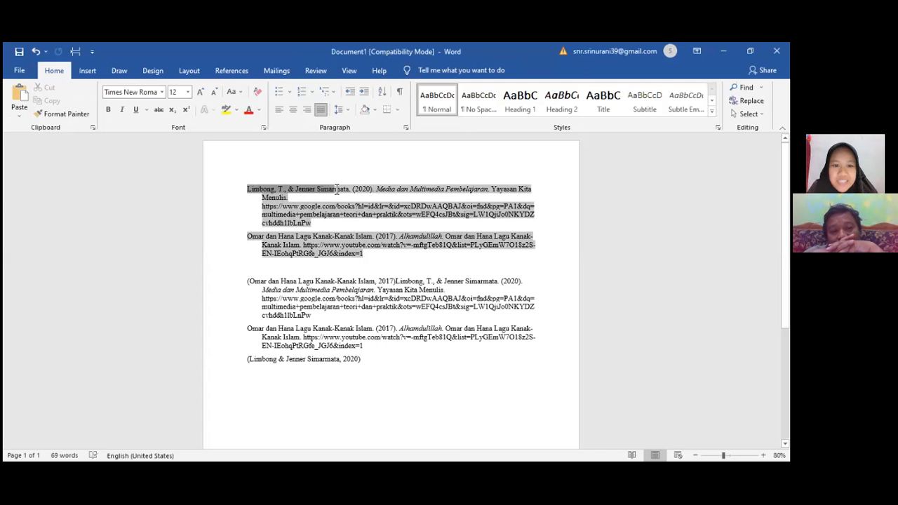
pyautogui.doubleClick(367, 257)
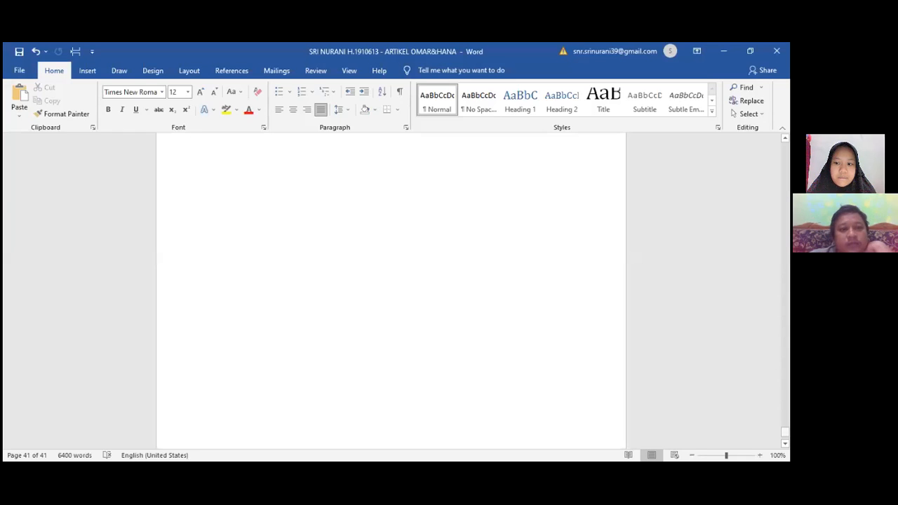
# Scroll to the end of the article and examine the reference list and the Mendeley-generated bibliography entry for the dakwah article
pyautogui.moveTo(785, 433); pyautogui.dragTo(785, 422)
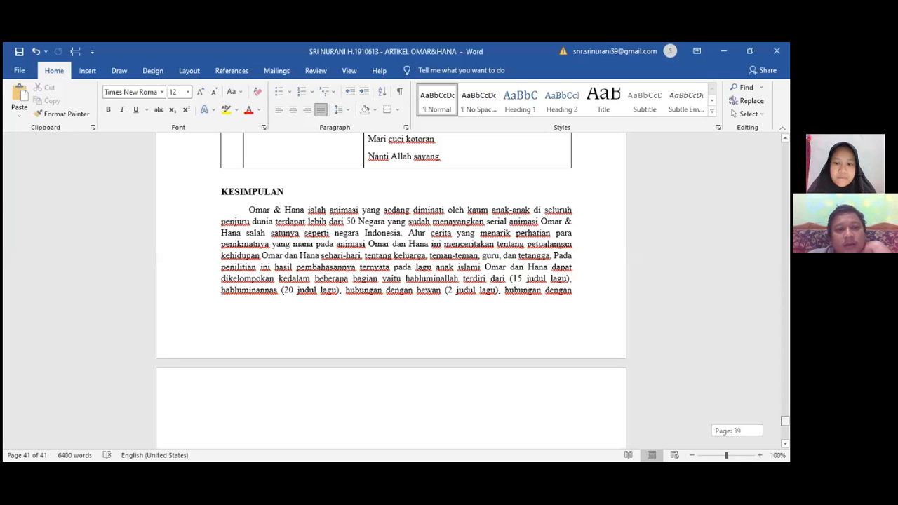
pyautogui.scroll(-3, 510, 391)
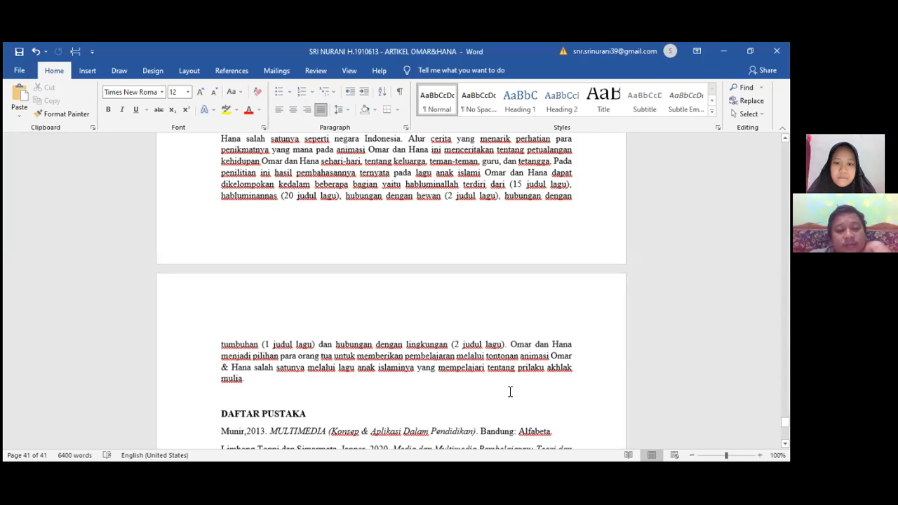
pyautogui.scroll(-12, 510, 391)
pyautogui.scroll(3, 509, 391)
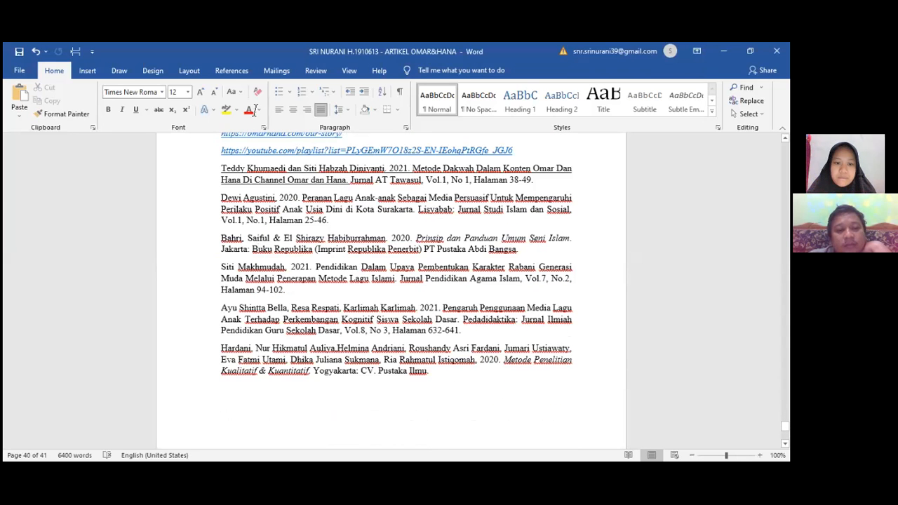
pyautogui.click(235, 74)
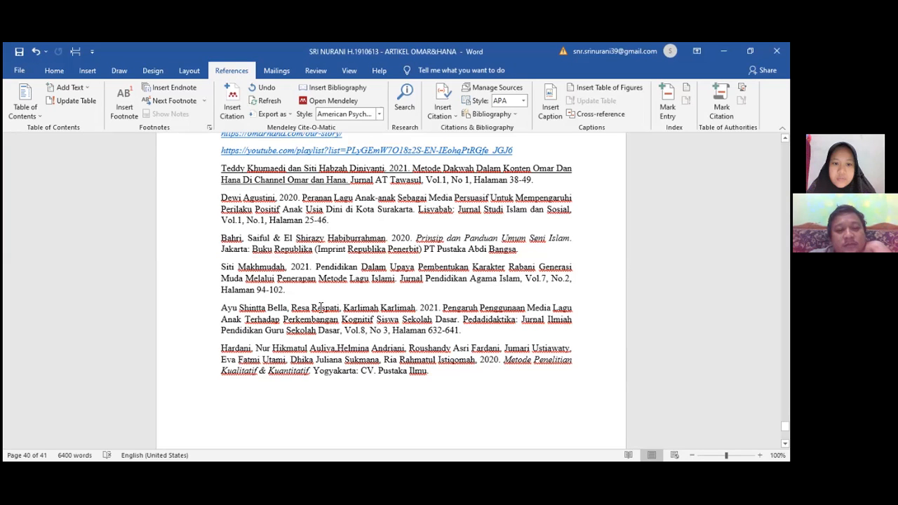
pyautogui.scroll(-1, 367, 341)
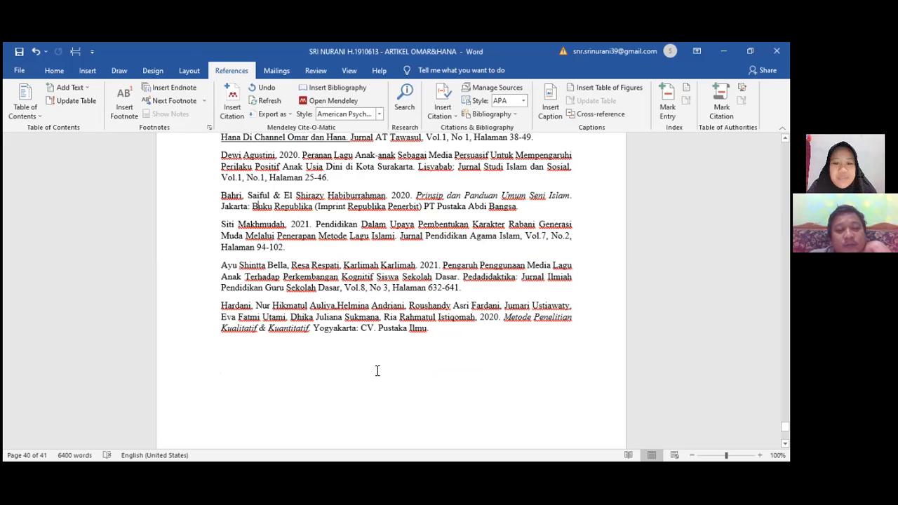
pyautogui.scroll(-1, 377, 371)
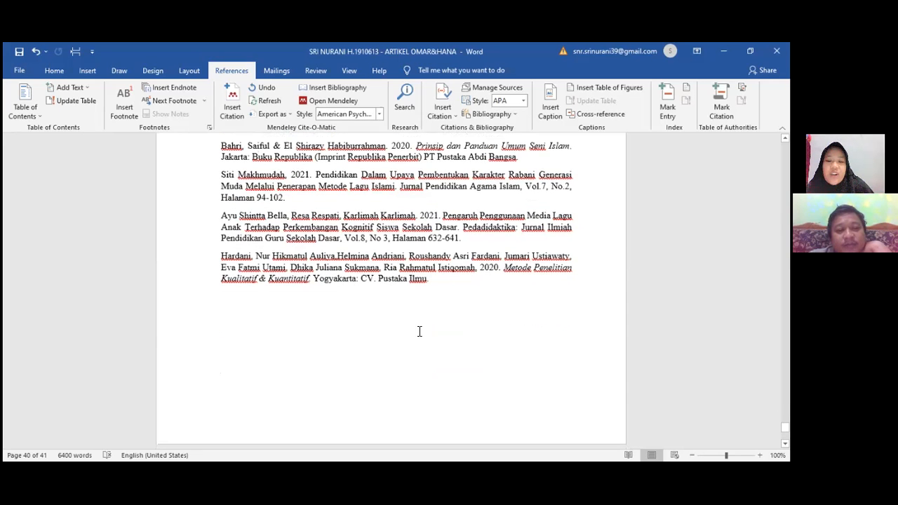
pyautogui.scroll(-1, 419, 331)
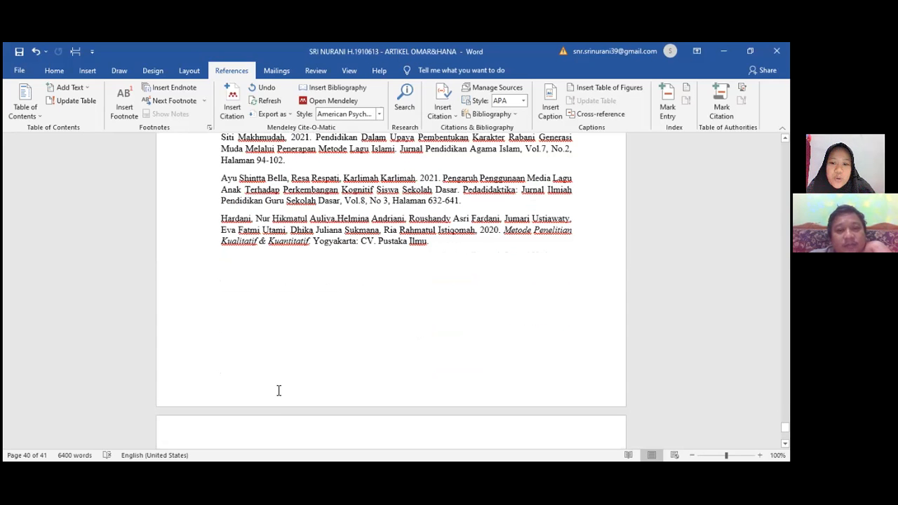
pyautogui.scroll(-4, 445, 320)
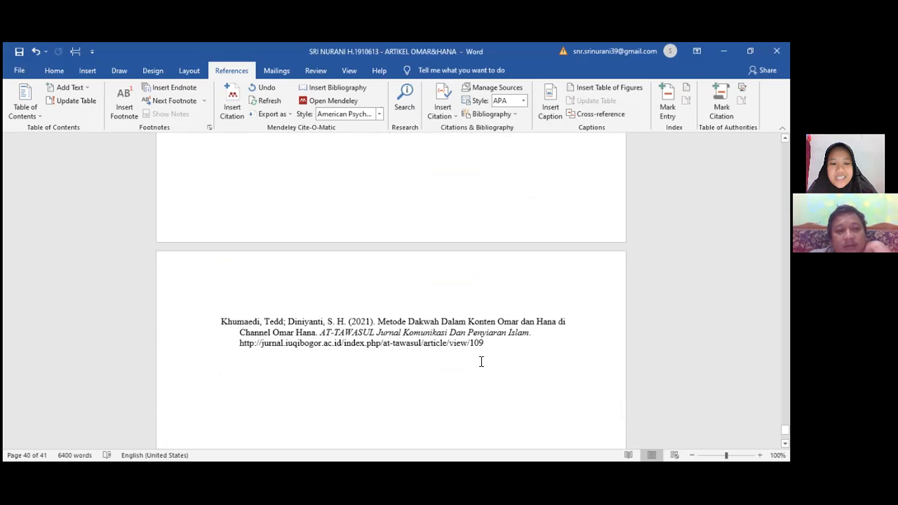
pyautogui.click(233, 95)
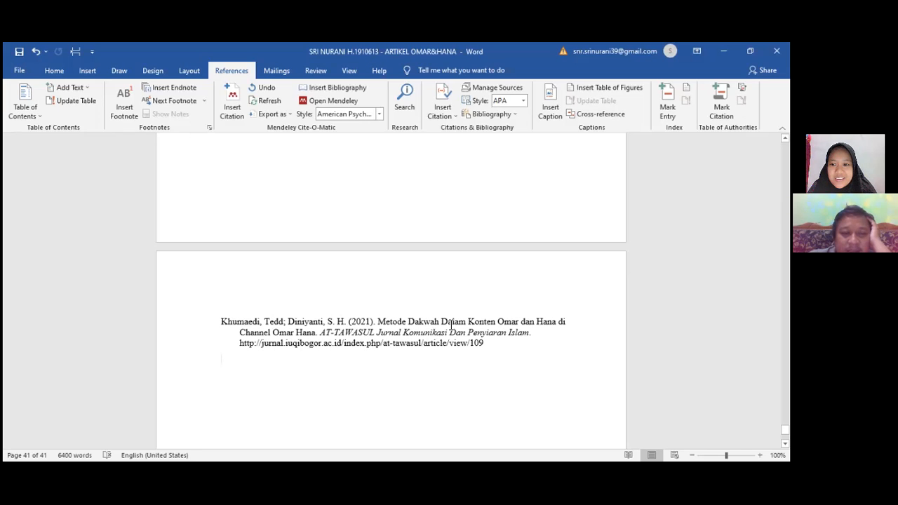
pyautogui.tripleClick(284, 321)
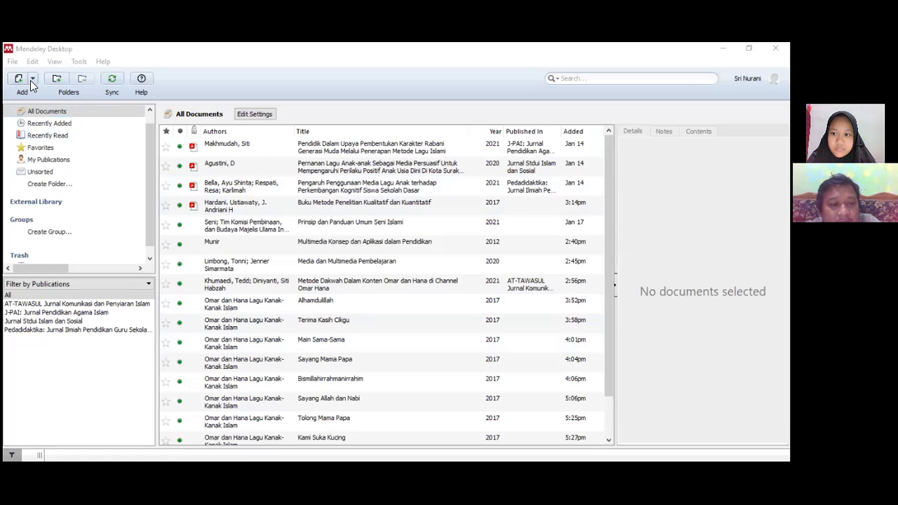
# Select the Omar dan Hana dakwah article in Mendeley and complete the first author's first name in its authors field
pyautogui.click(247, 290)
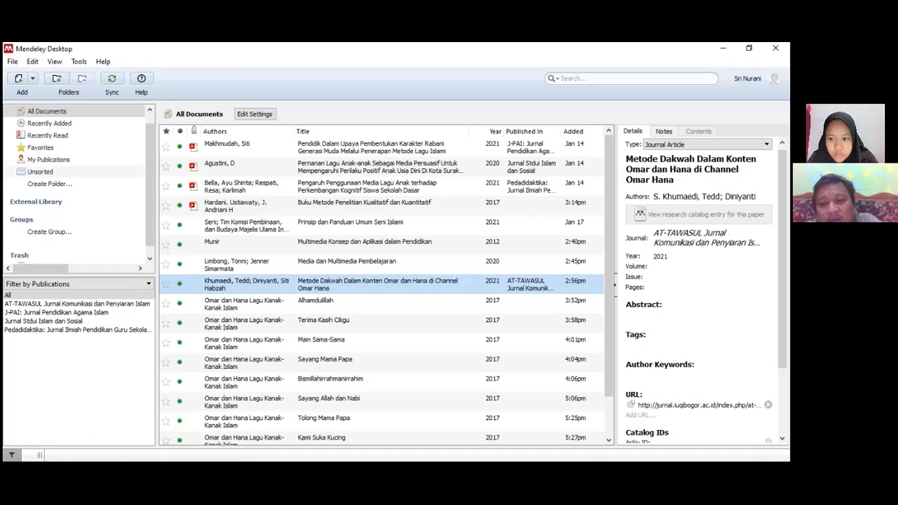
pyautogui.scroll(-1, 699, 246)
pyautogui.scroll(1, 699, 246)
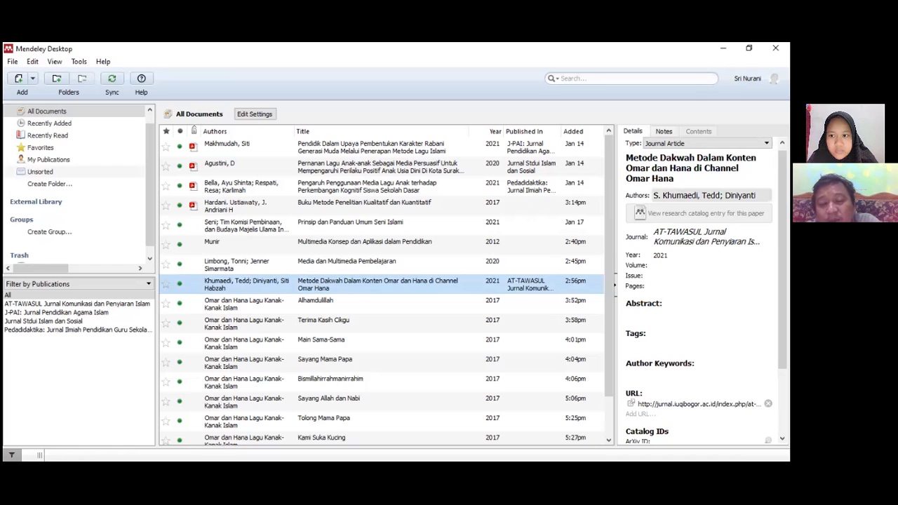
pyautogui.click(716, 196)
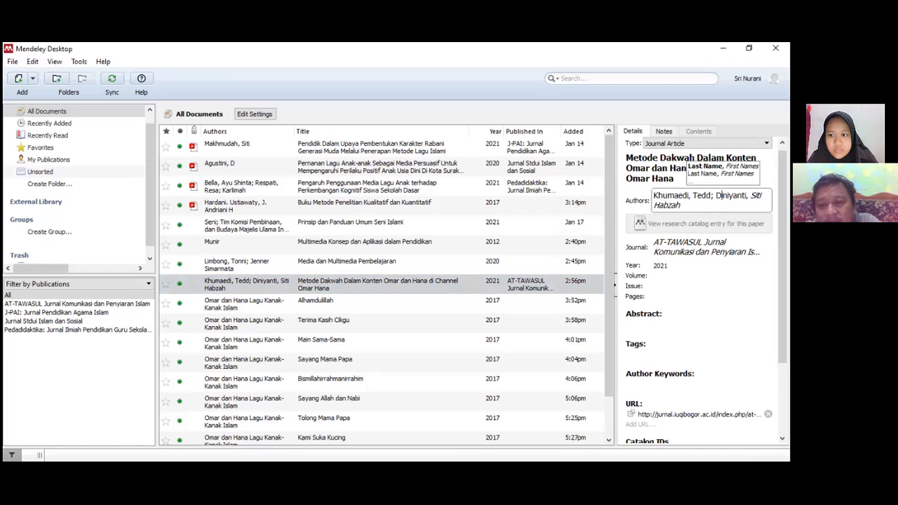
pyautogui.click(712, 196)
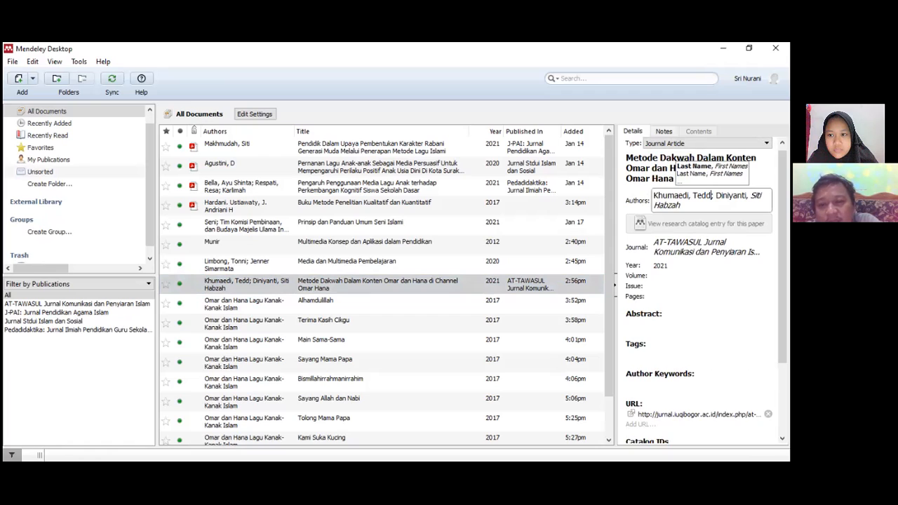
pyautogui.click(714, 196)
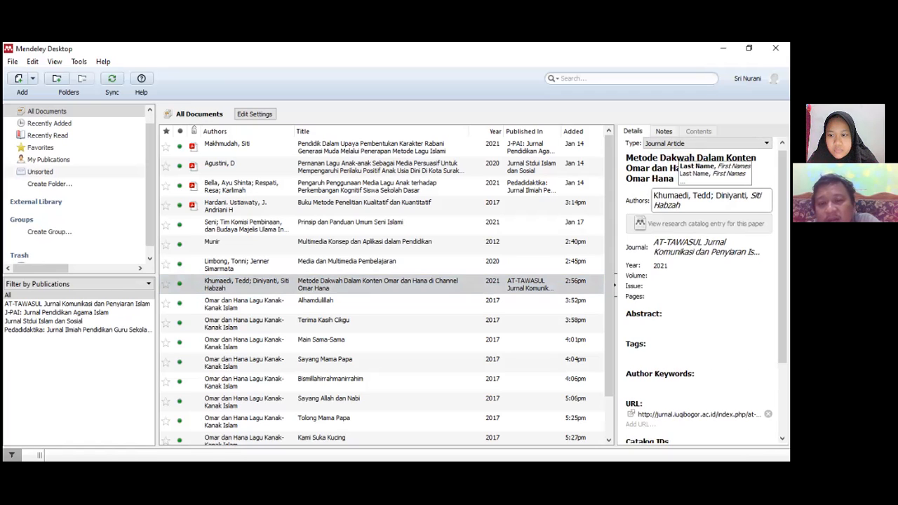
pyautogui.press('BackSpace')
pyautogui.press('BackSpace')
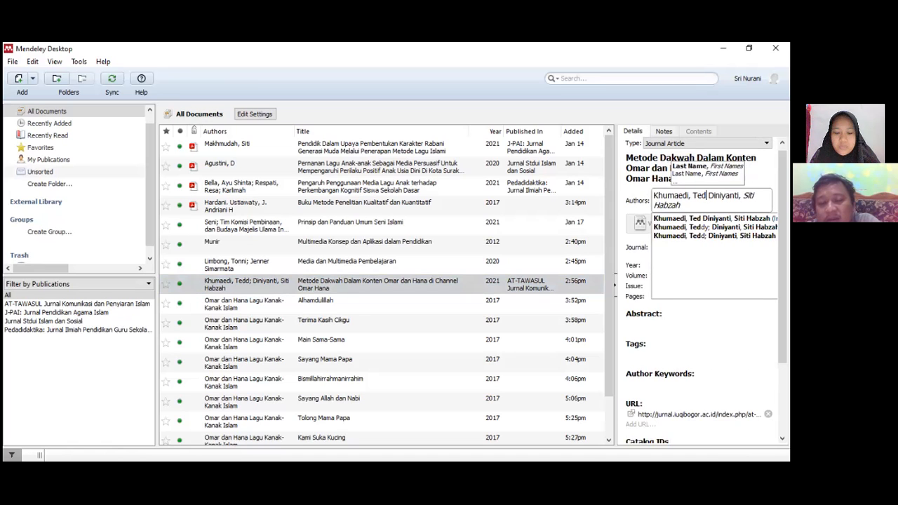
pyautogui.write('dy')
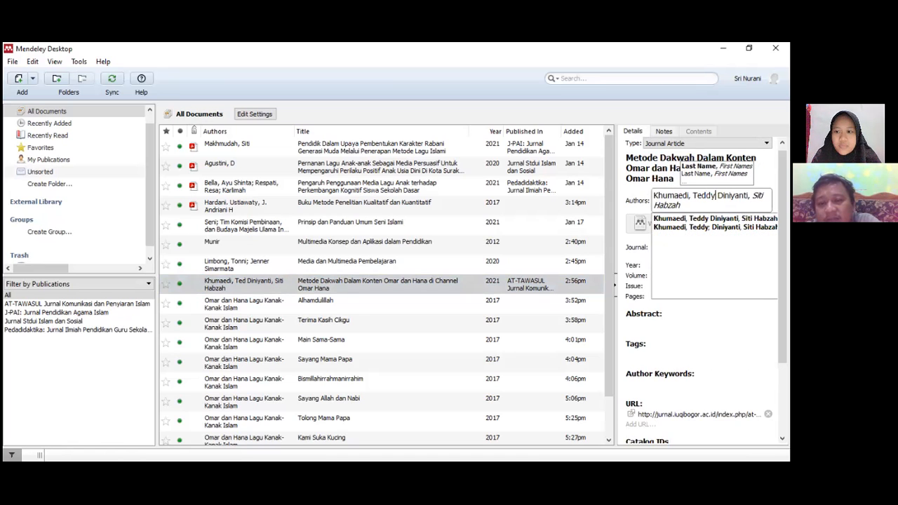
pyautogui.press('Return')
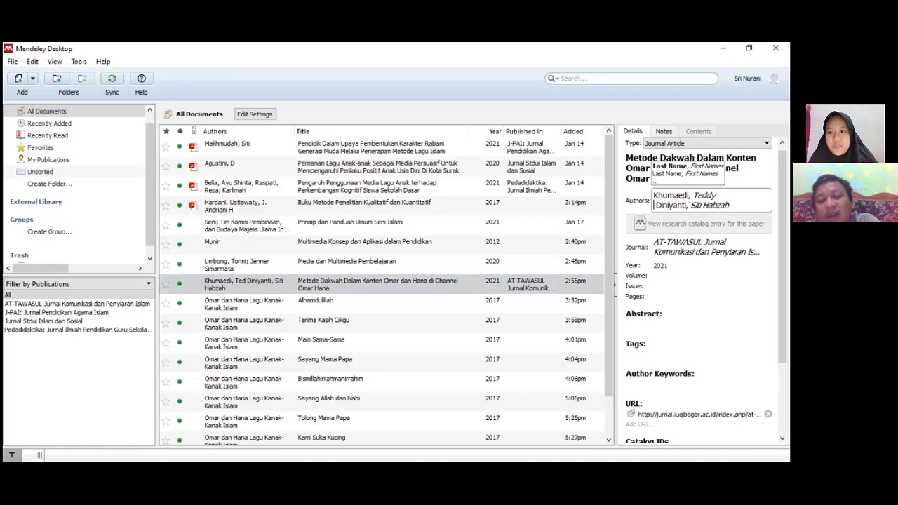
# Separate the two authors onto their own lines with last name, first names format and commit the authors field
pyautogui.press('BackSpace')
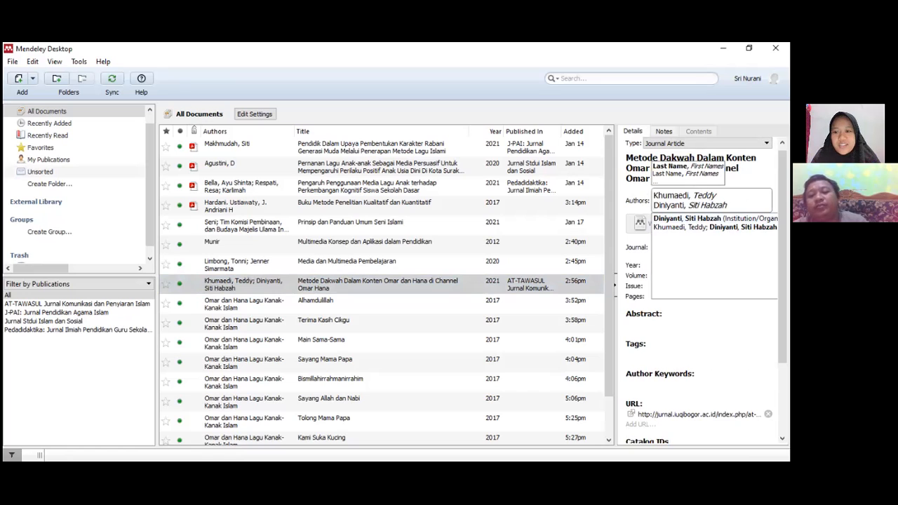
pyautogui.press('Right')
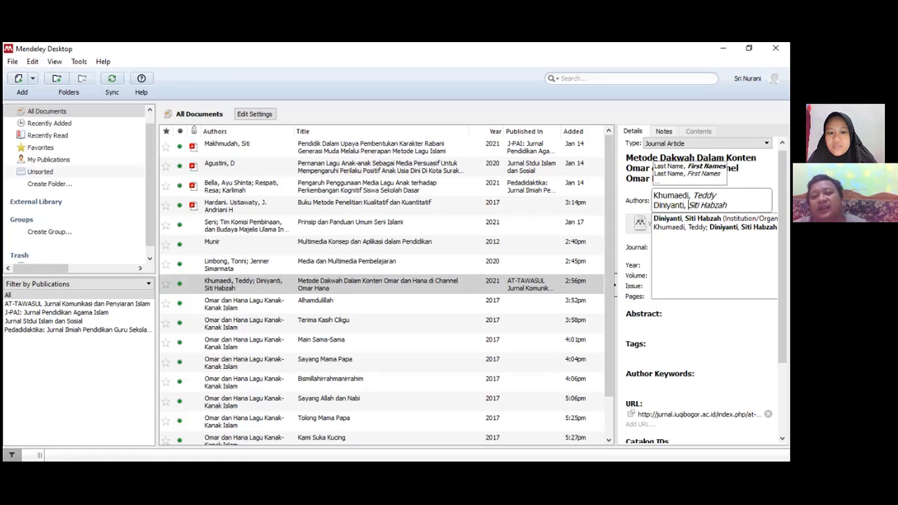
pyautogui.click(727, 205)
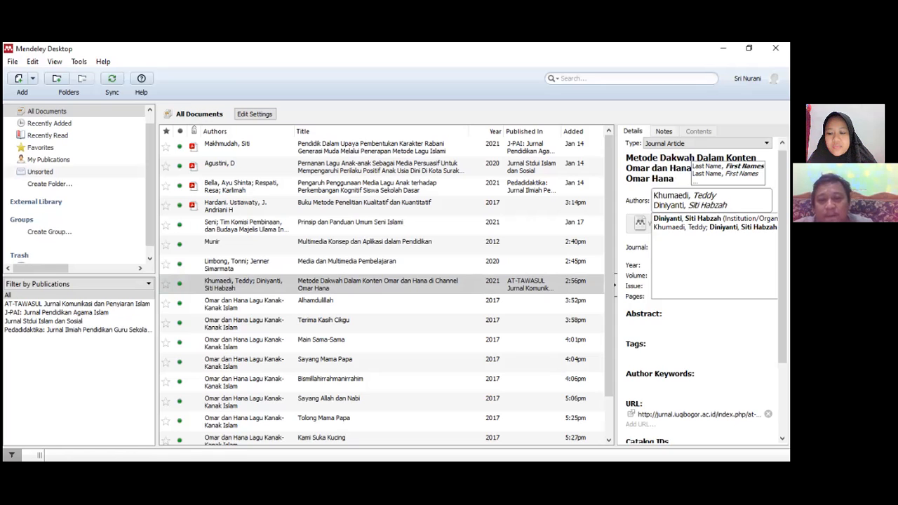
pyautogui.press('Return')
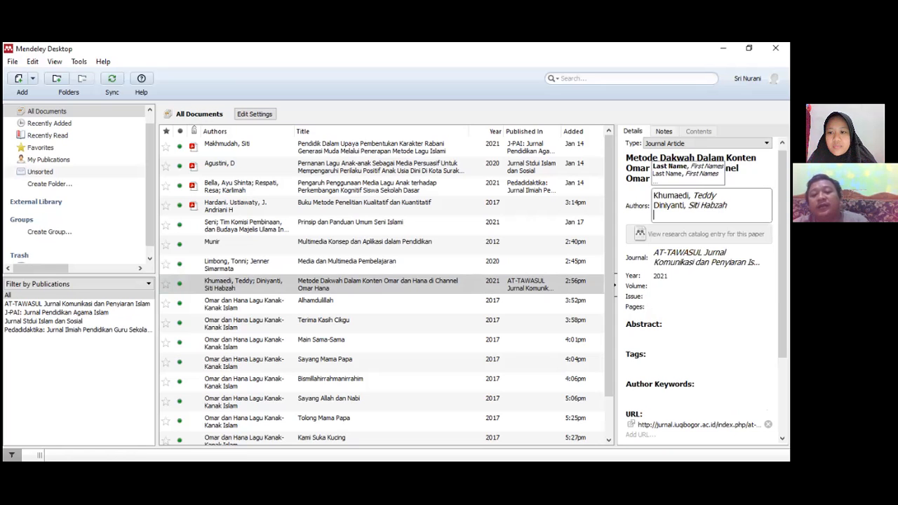
pyautogui.press('BackSpace')
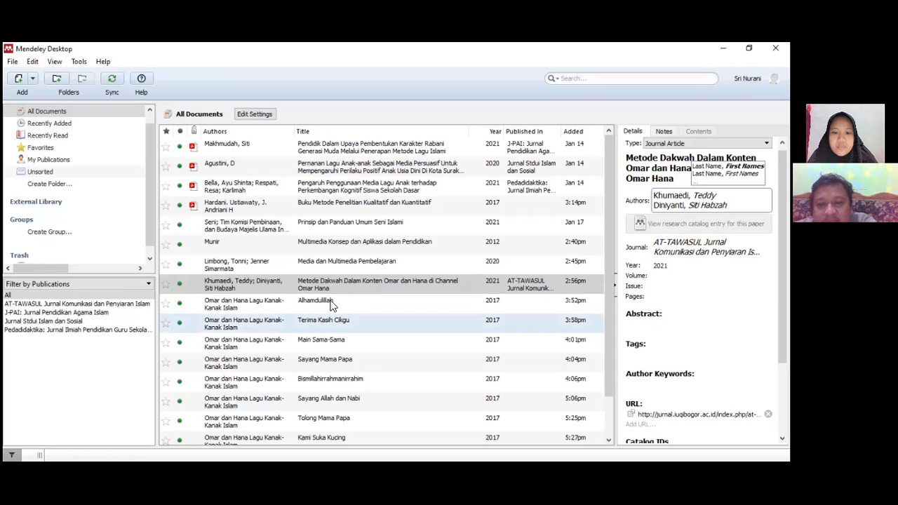
pyautogui.click(657, 276)
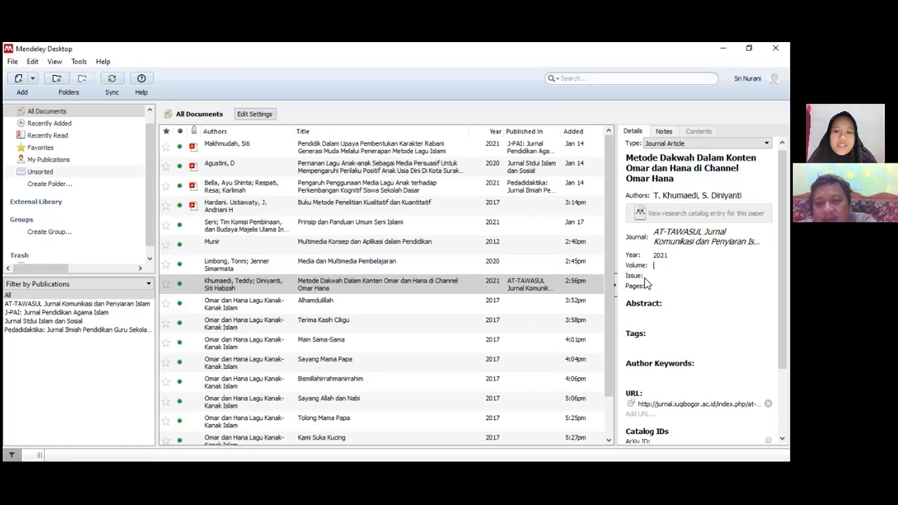
# Review the corrected article's details and the details of other library entries
pyautogui.scroll(-1, 645, 282)
pyautogui.scroll(-1, 646, 282)
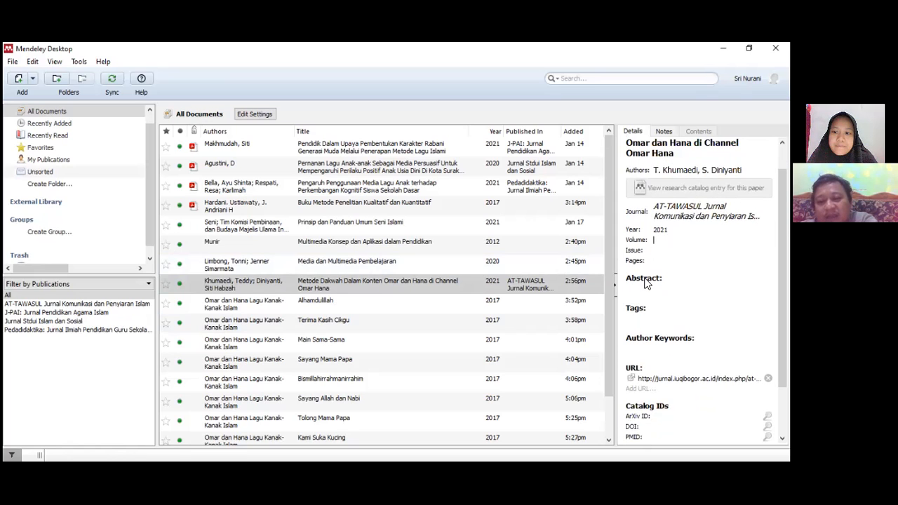
pyautogui.scroll(-1, 646, 282)
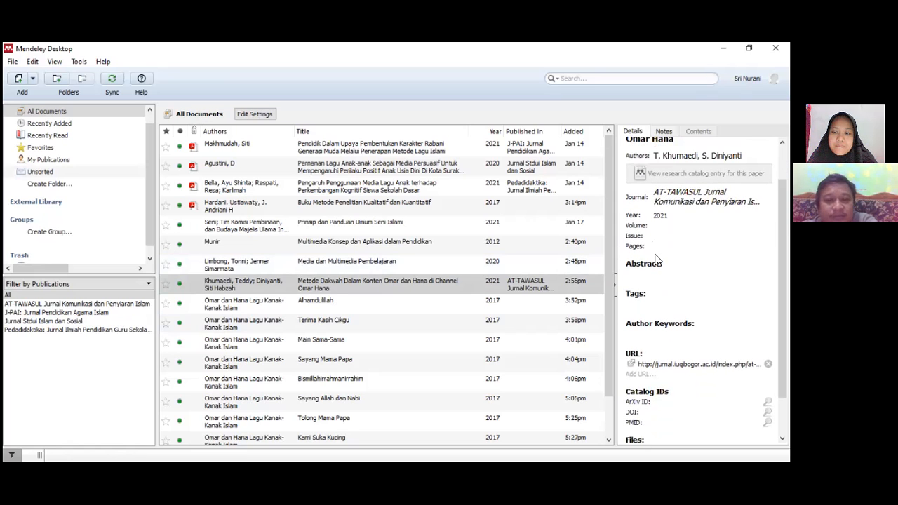
pyautogui.scroll(-3, 657, 260)
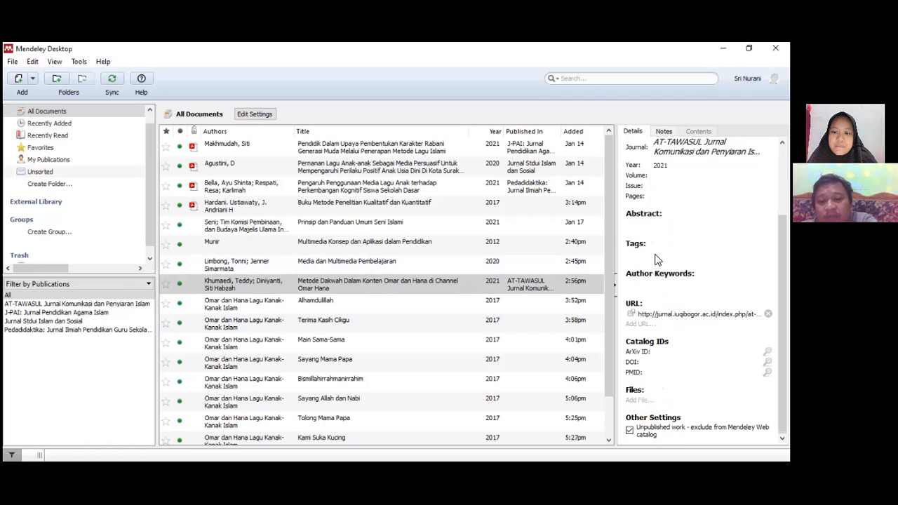
pyautogui.scroll(2, 657, 260)
pyautogui.scroll(1, 657, 260)
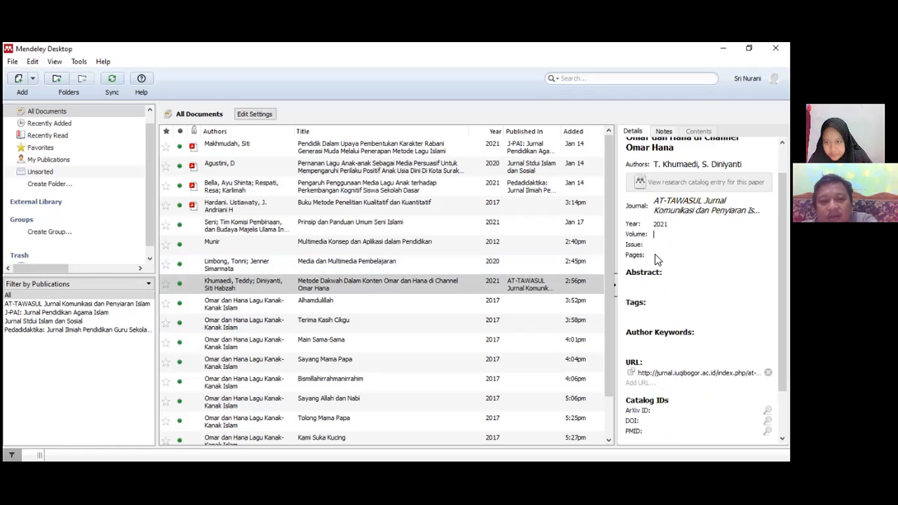
pyautogui.scroll(2, 657, 261)
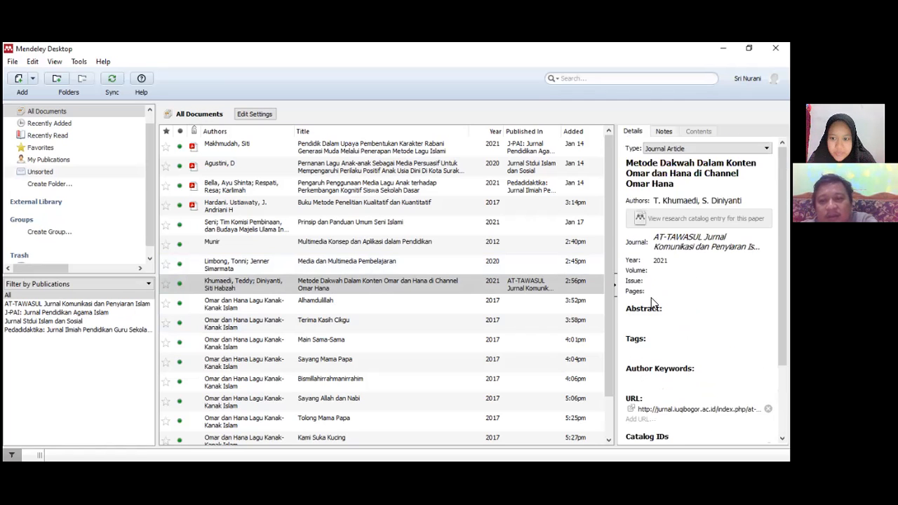
pyautogui.click(437, 281)
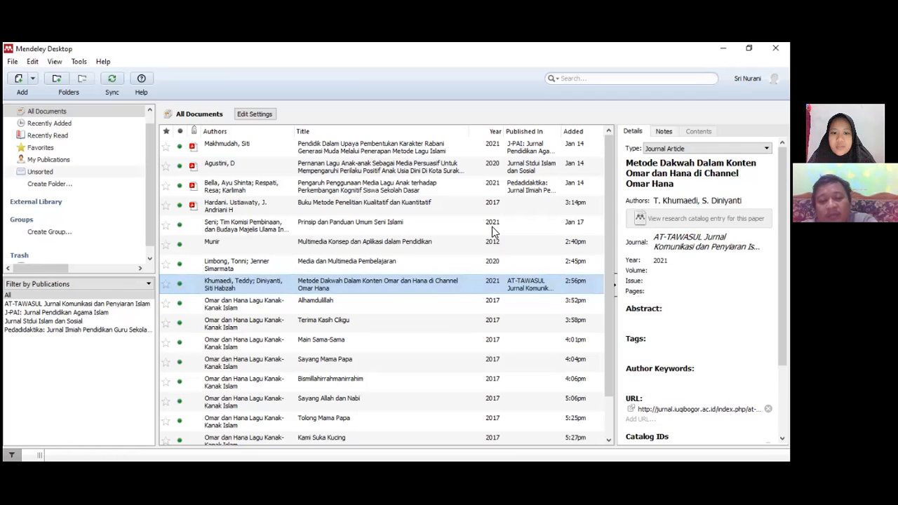
pyautogui.click(280, 166)
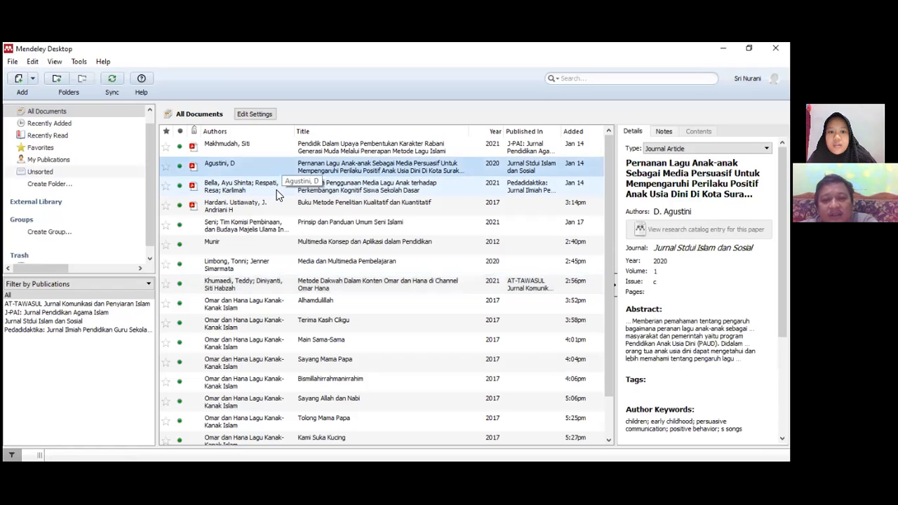
pyautogui.click(281, 184)
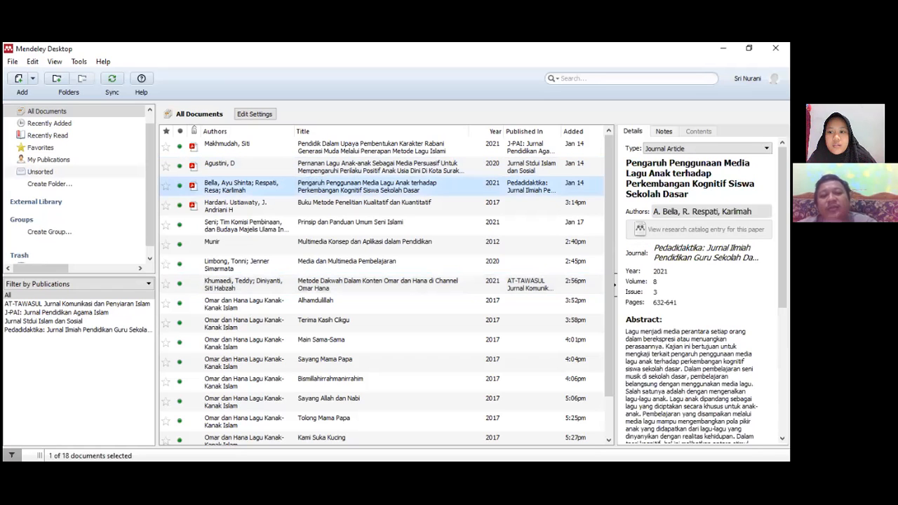
# Open the authors field of the Bella, Respati and Karlimah article to review its author entries
pyautogui.click(673, 215)
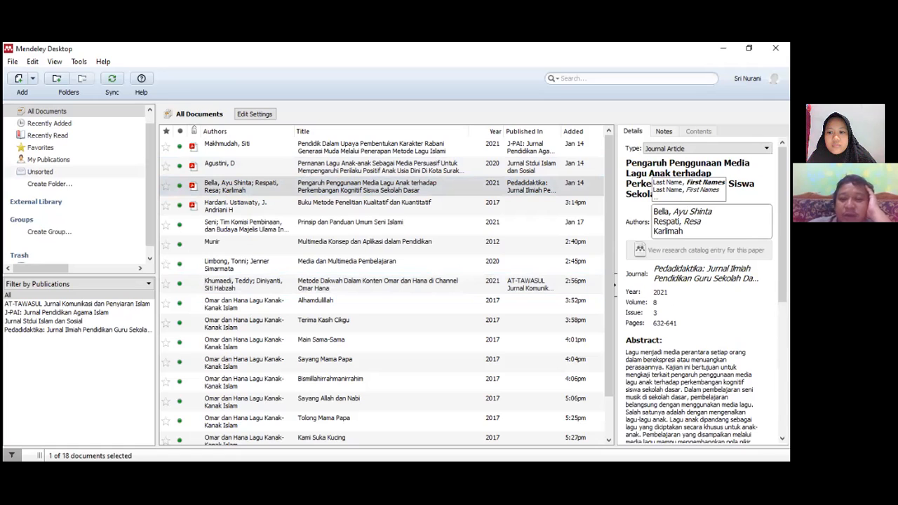
pyautogui.click(291, 189)
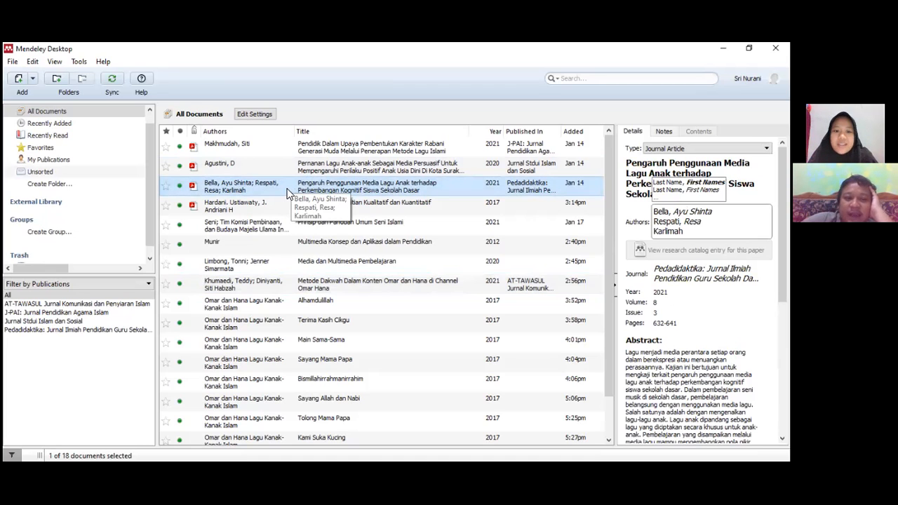
pyautogui.click(288, 194)
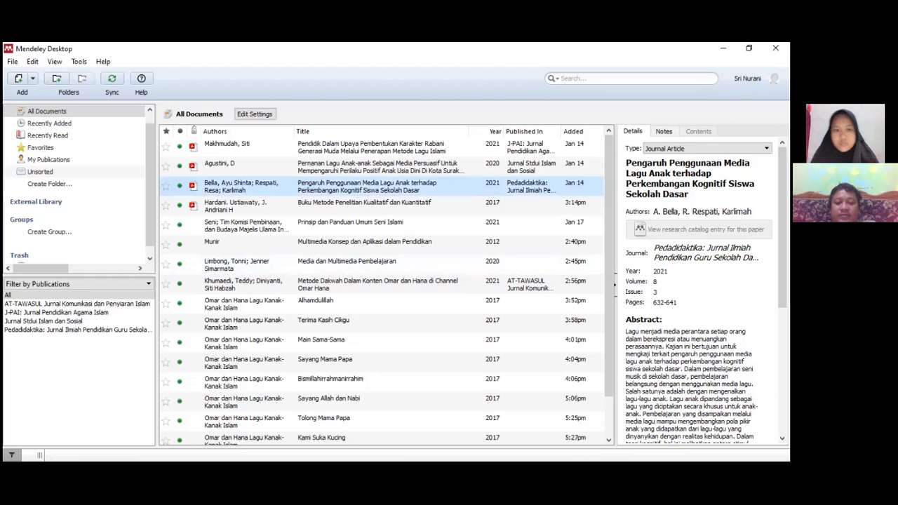
pyautogui.scroll(-2, 701, 287)
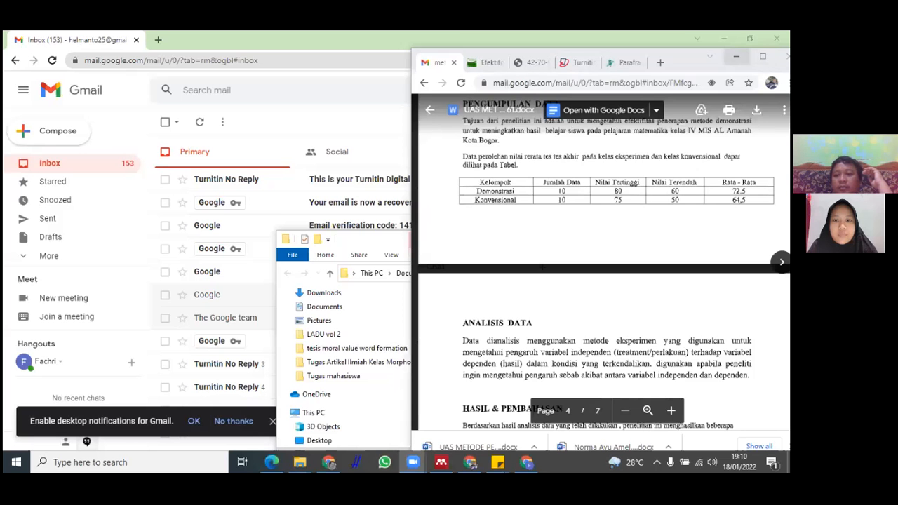
# Minimize the browser and the File Explorer window, then launch Mendeley Desktop from the desktop
pyautogui.click(735, 56)
pyautogui.click(723, 38)
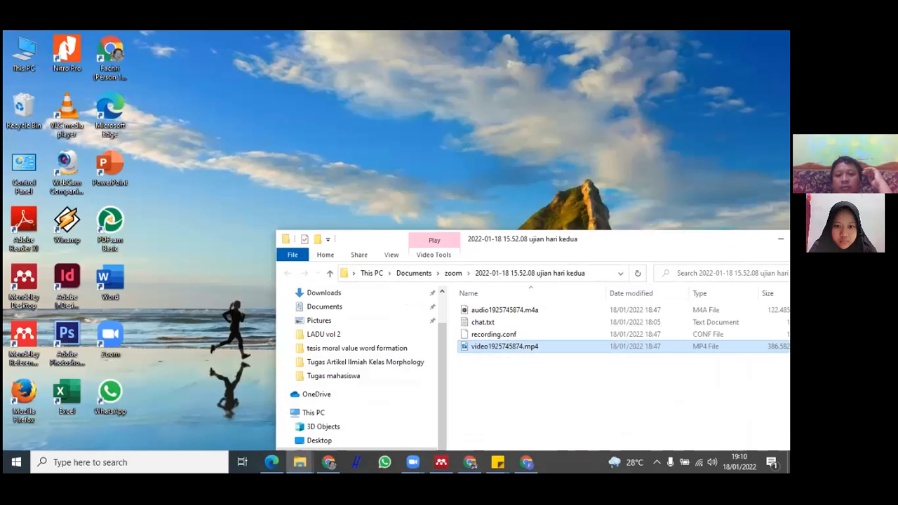
pyautogui.moveTo(520, 239); pyautogui.dragTo(334, 212)
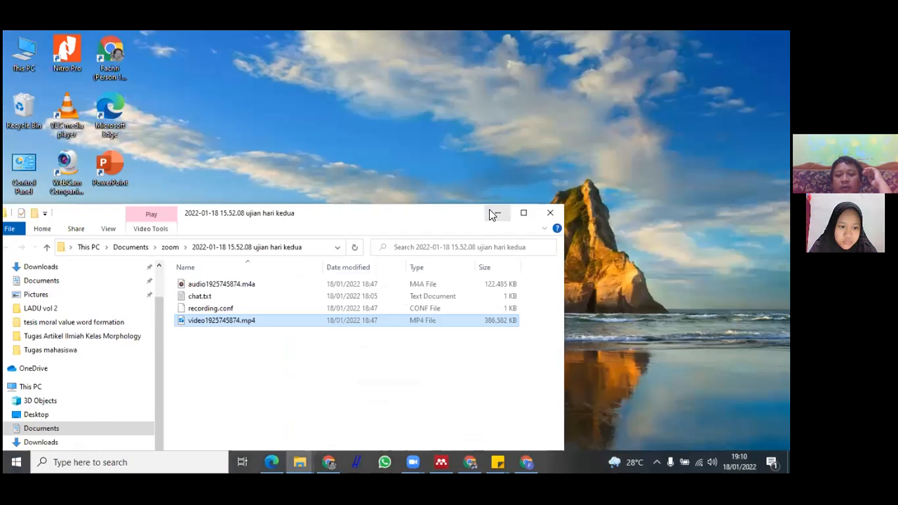
pyautogui.click(498, 212)
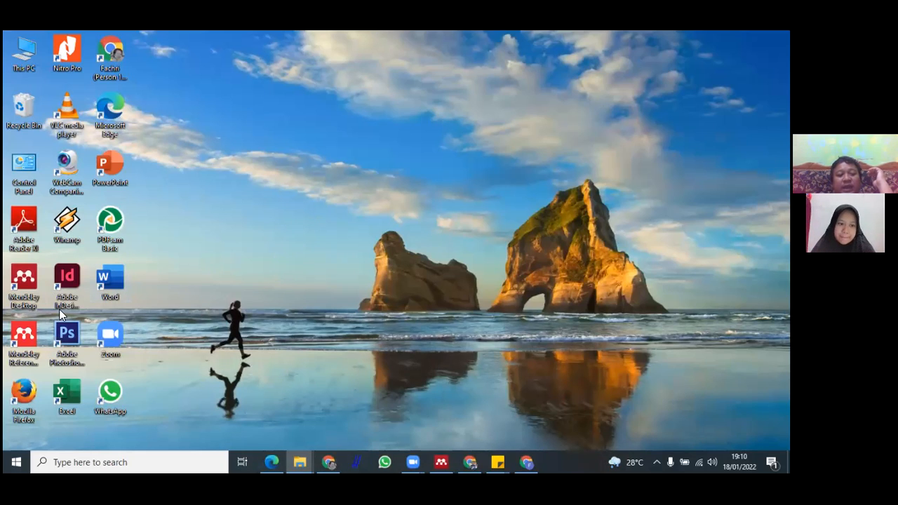
pyautogui.click(26, 291)
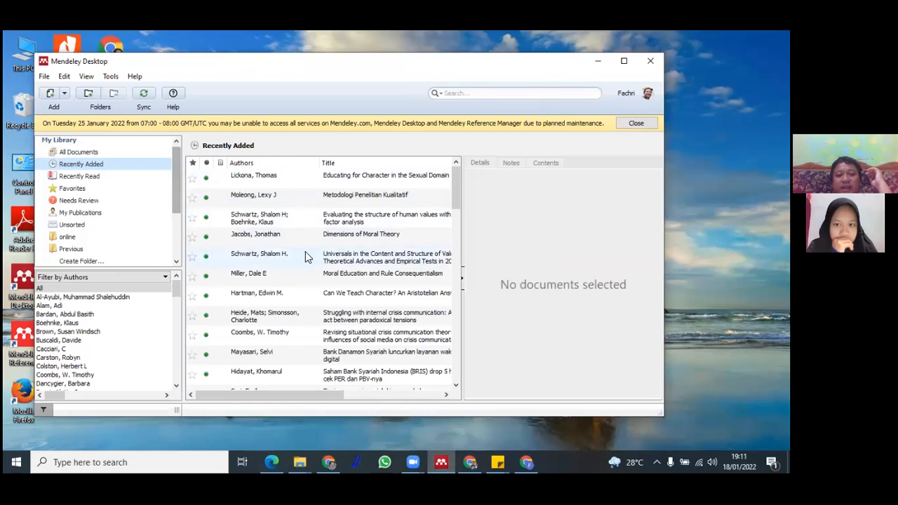
# Browse the Recently Added documents in the Mendeley library
pyautogui.scroll(-10, 314, 251)
pyautogui.scroll(10, 314, 256)
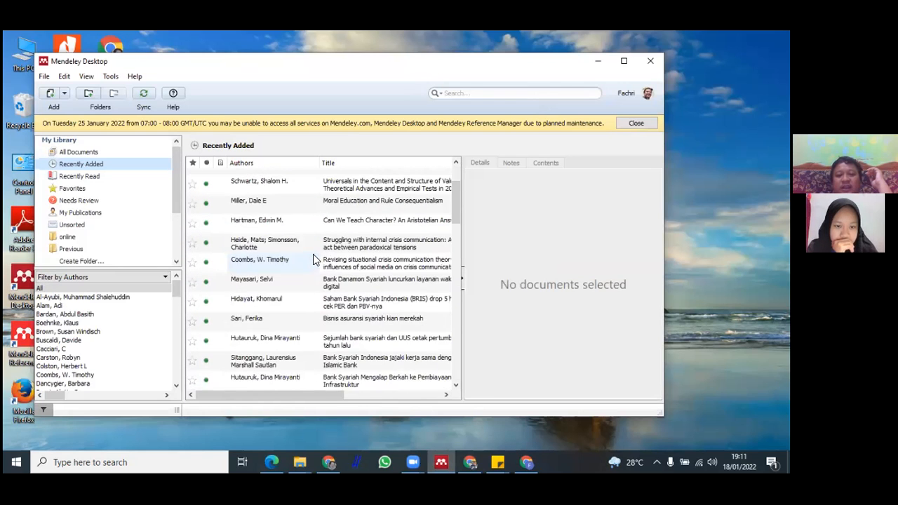
pyautogui.scroll(-10, 331, 226)
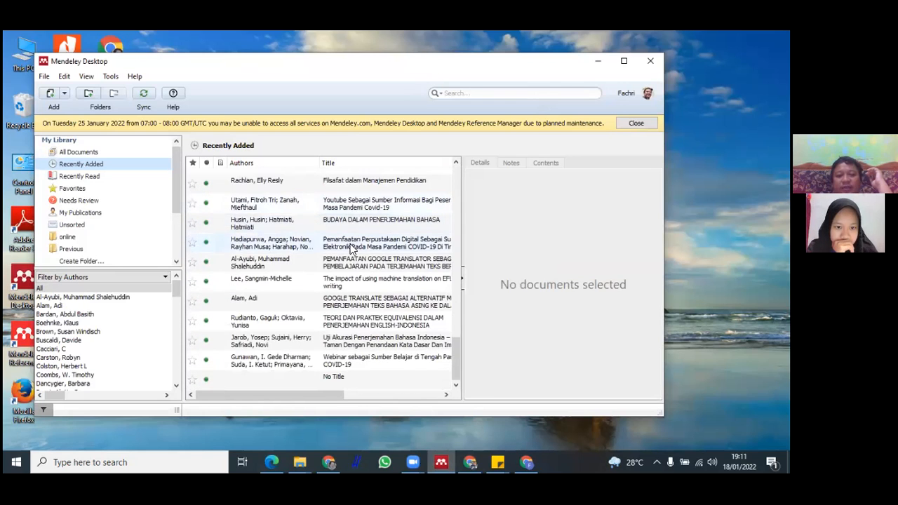
pyautogui.scroll(10, 214, 330)
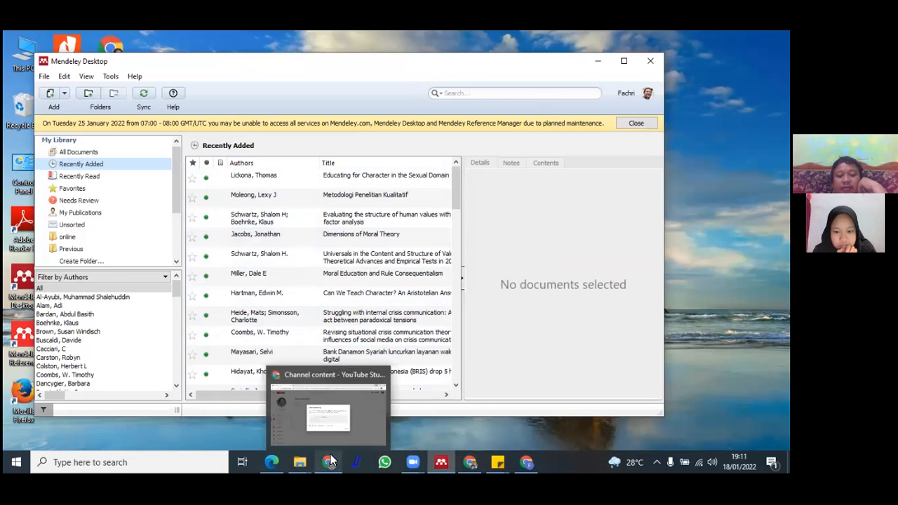
# Switch to the browser, maximize it and search the web for scholar
pyautogui.click(469, 461)
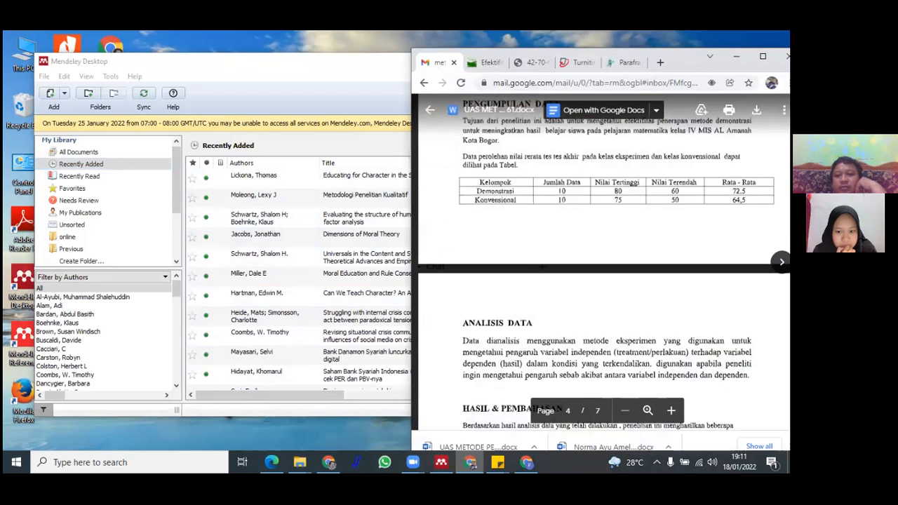
pyautogui.click(763, 56)
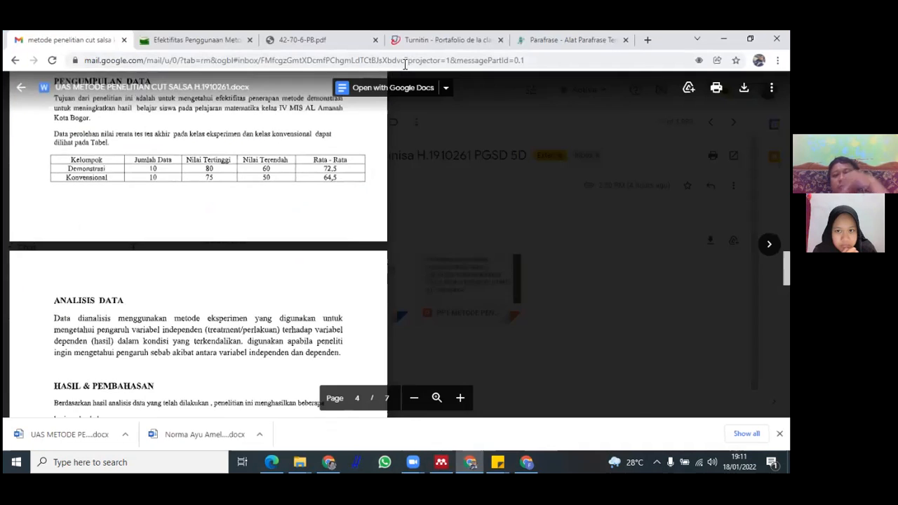
pyautogui.click(379, 60)
pyautogui.write('.')
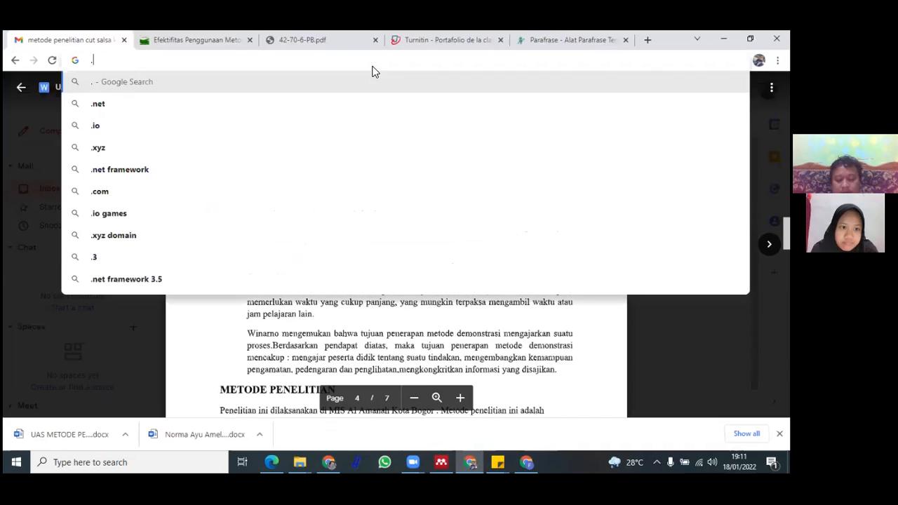
pyautogui.press('BackSpace')
pyautogui.write('scholar')
pyautogui.press('Return')
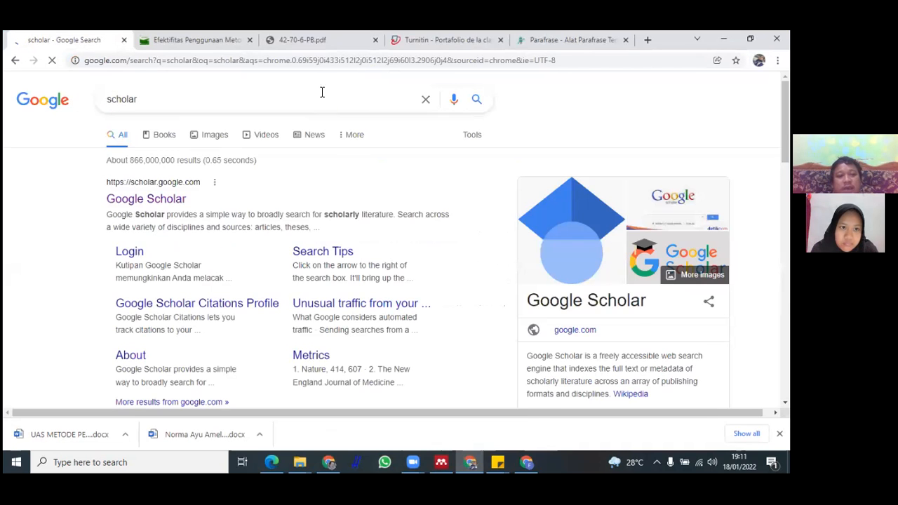
# Search Google for anthroponym
pyautogui.click(312, 103)
pyautogui.hotkey('ctrl', 'a')
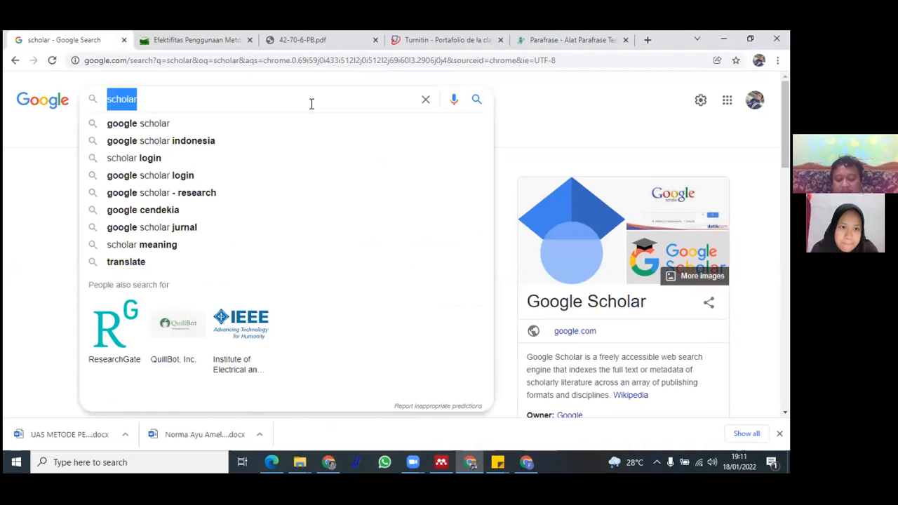
pyautogui.write('anthrop')
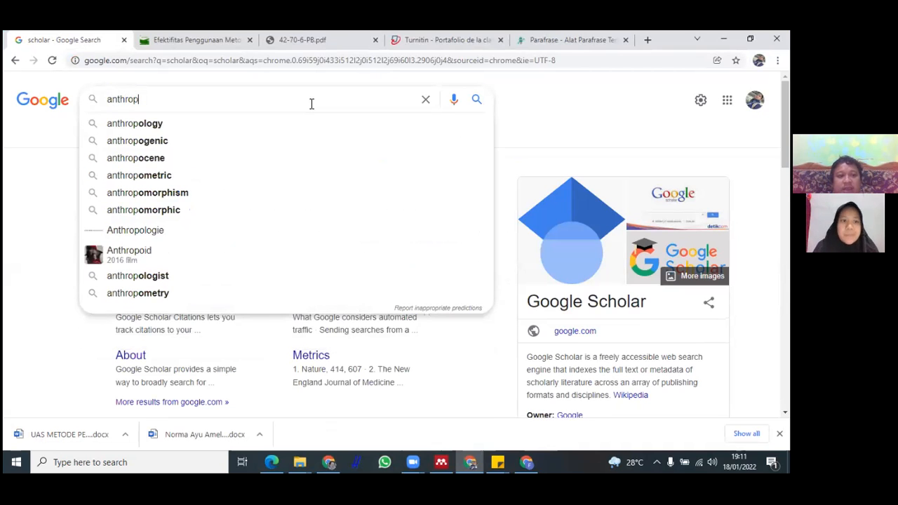
pyautogui.write('onim')
pyautogui.press('BackSpace')
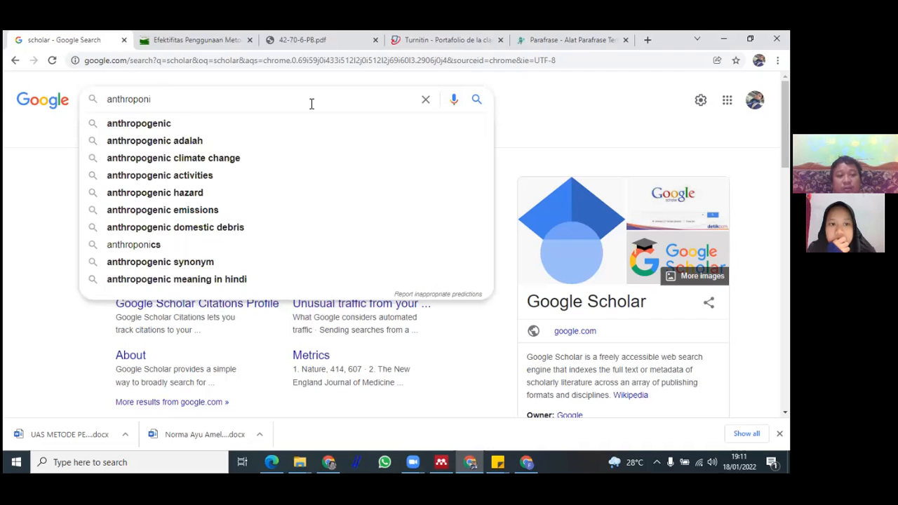
pyautogui.press('BackSpace')
pyautogui.write('ym')
pyautogui.press('Return')
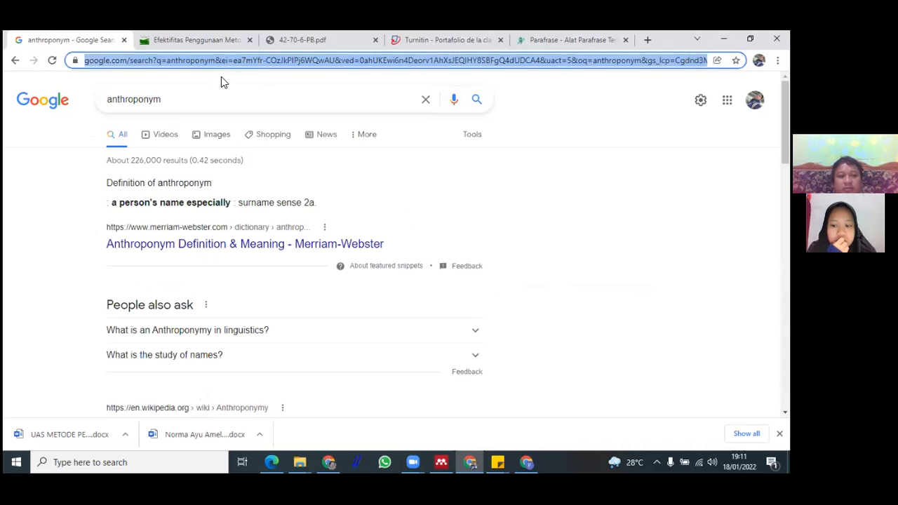
# Search Google for scholar again and open the Google Scholar site
pyautogui.click(221, 100)
pyautogui.hotkey('ctrl', 'a')
pyautogui.write('scholar')
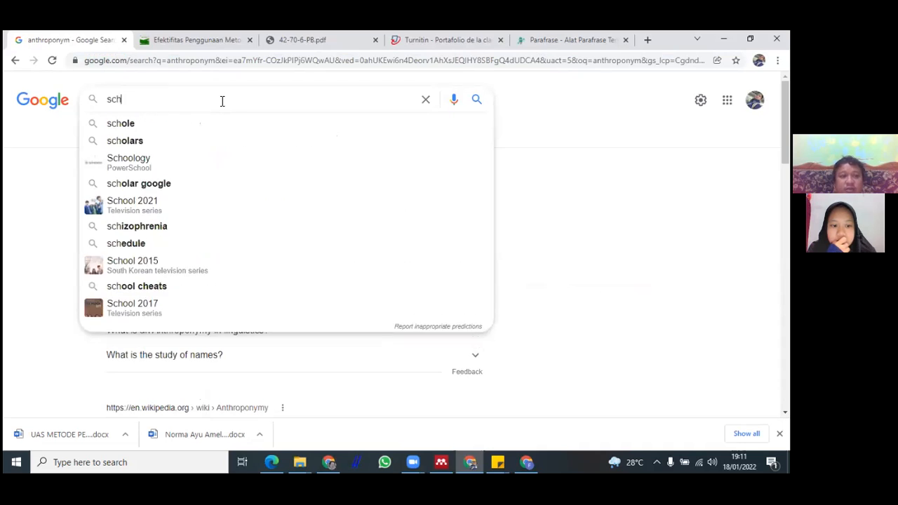
pyautogui.press('Return')
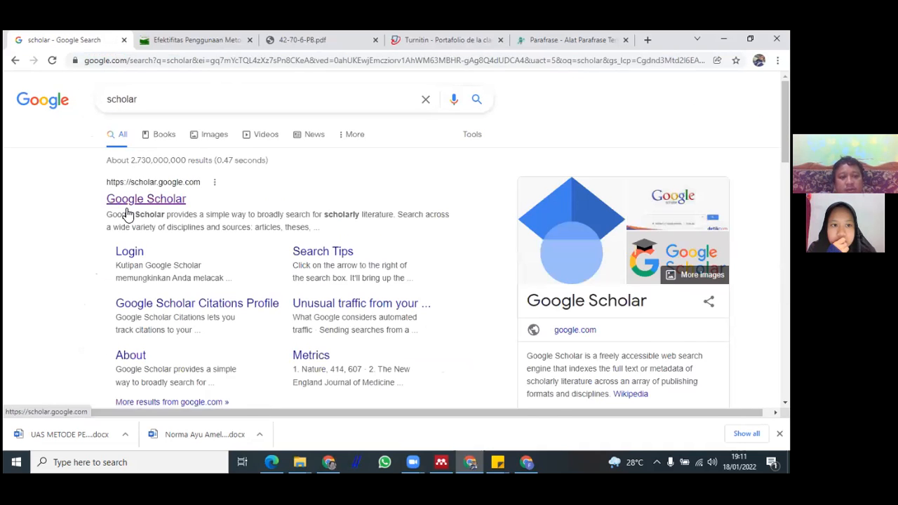
pyautogui.click(116, 202)
# Search Google Scholar for anthroponym
pyautogui.write('anthro')
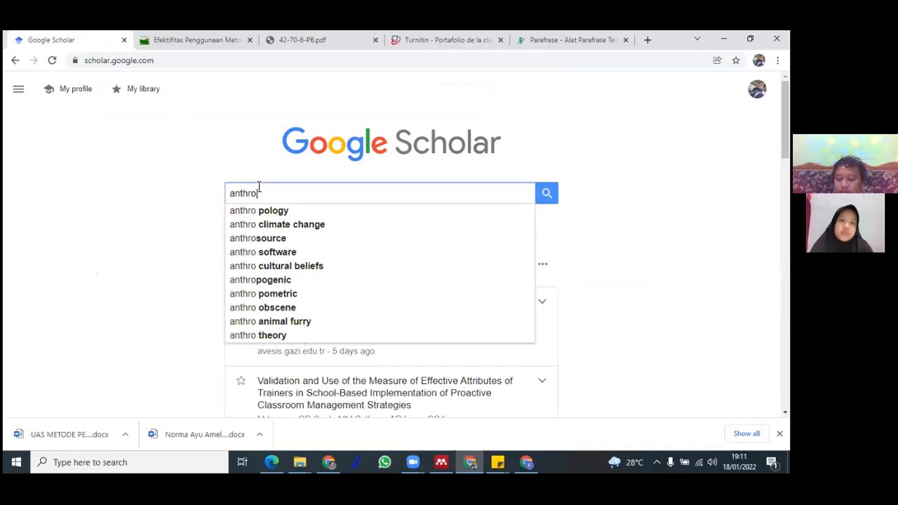
pyautogui.write('ponym')
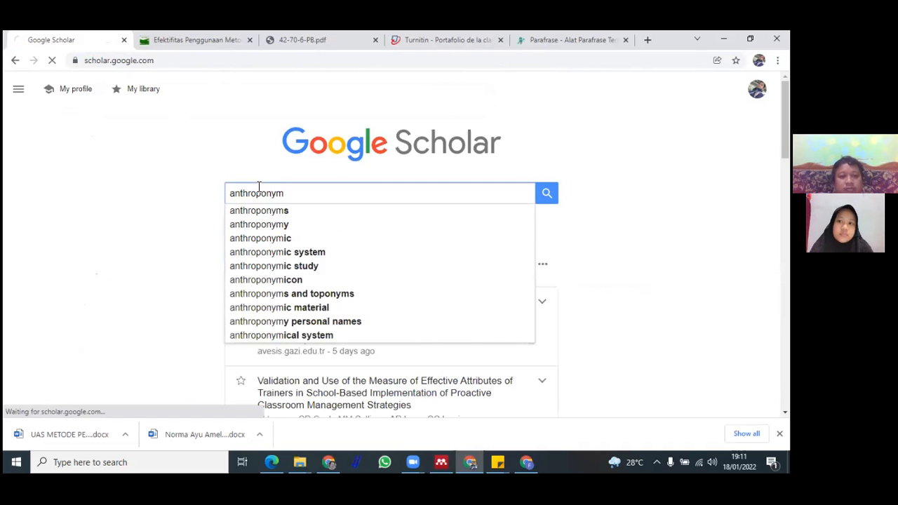
pyautogui.press('Return')
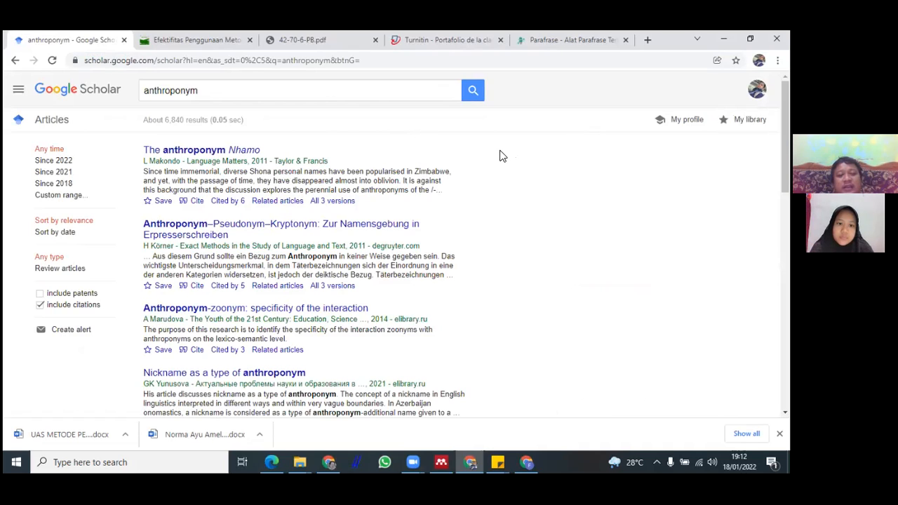
# Scroll through the first page of Google Scholar results for anthroponym
pyautogui.scroll(-1, 500, 157)
pyautogui.scroll(-4, 500, 158)
pyautogui.scroll(4, 500, 157)
pyautogui.scroll(-3, 501, 157)
pyautogui.scroll(-2, 501, 157)
pyautogui.scroll(6, 501, 158)
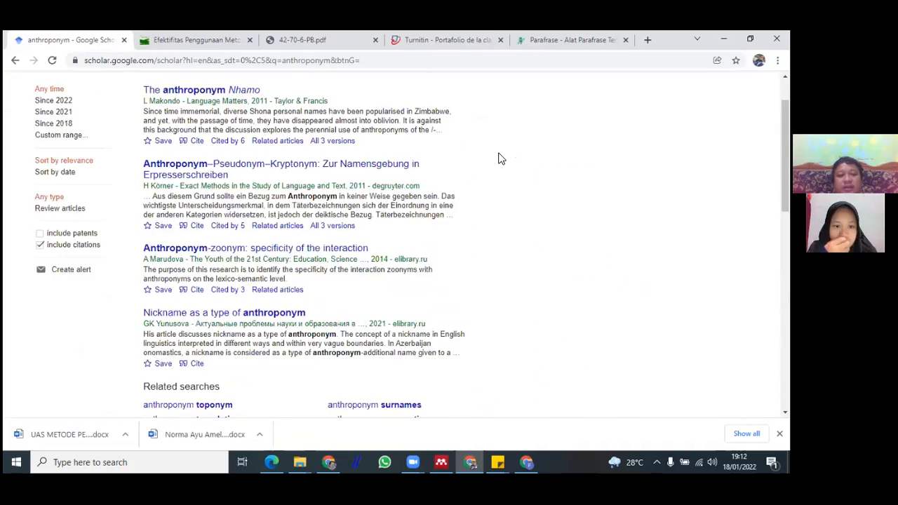
pyautogui.scroll(-4, 351, 169)
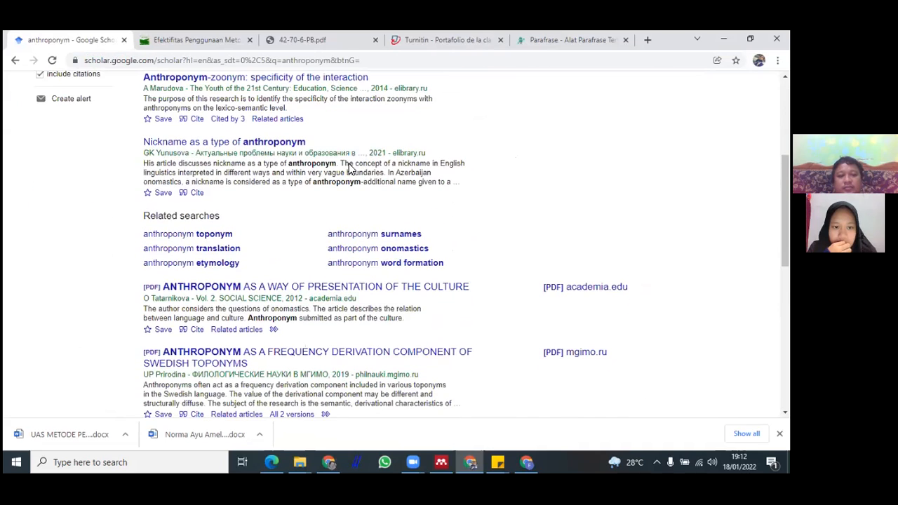
pyautogui.scroll(-2, 505, 215)
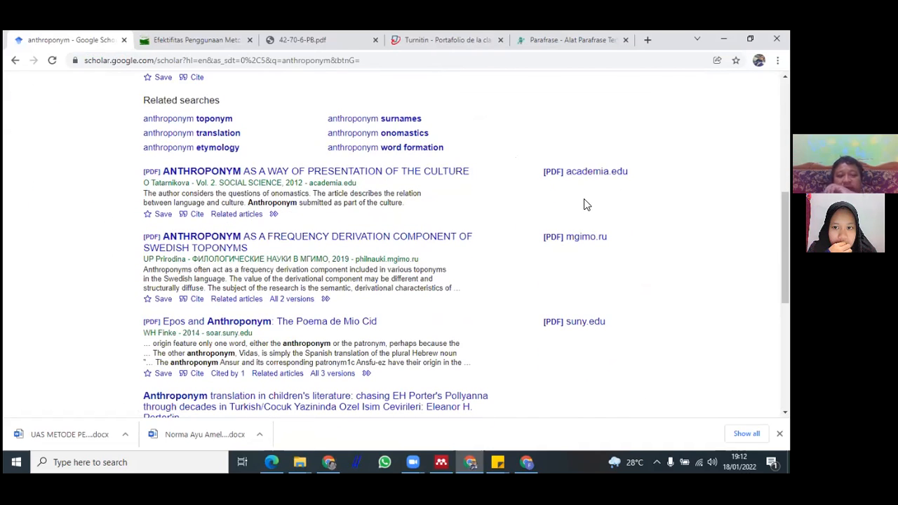
pyautogui.scroll(-4, 280, 210)
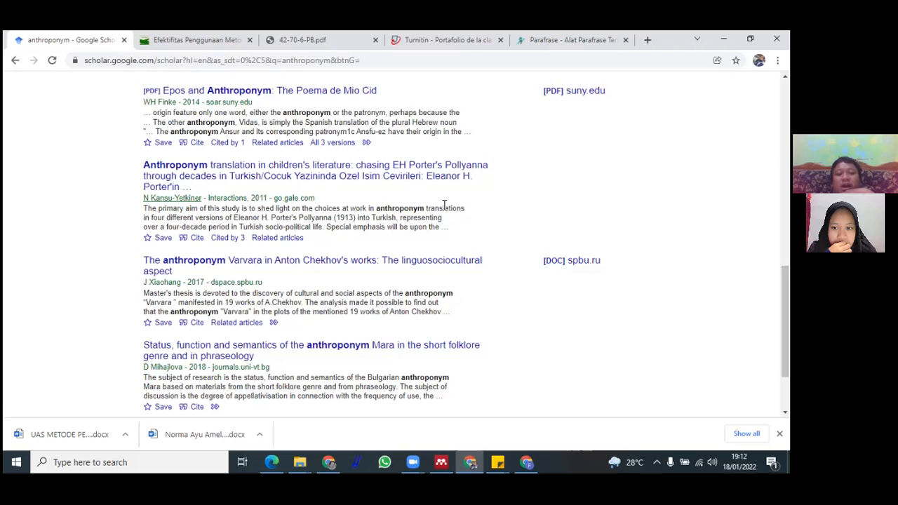
pyautogui.scroll(-3, 444, 205)
pyautogui.scroll(13, 445, 210)
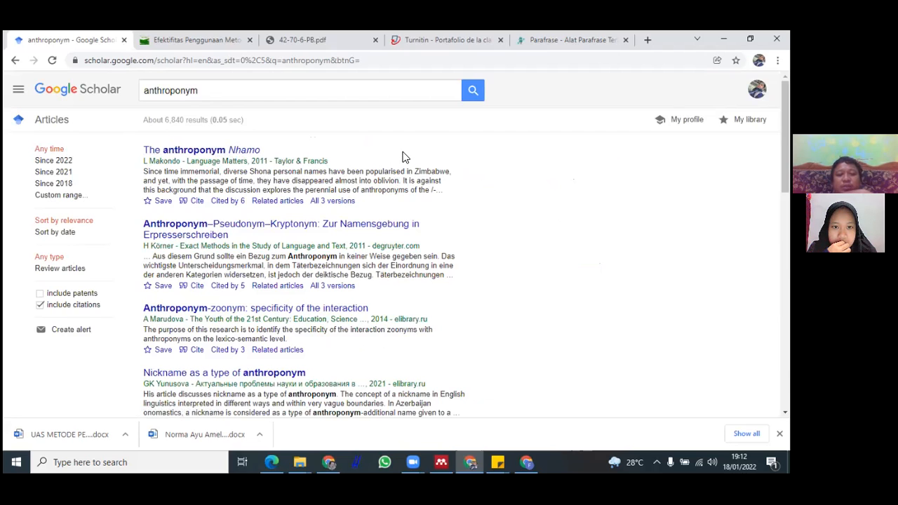
pyautogui.scroll(-10, 403, 157)
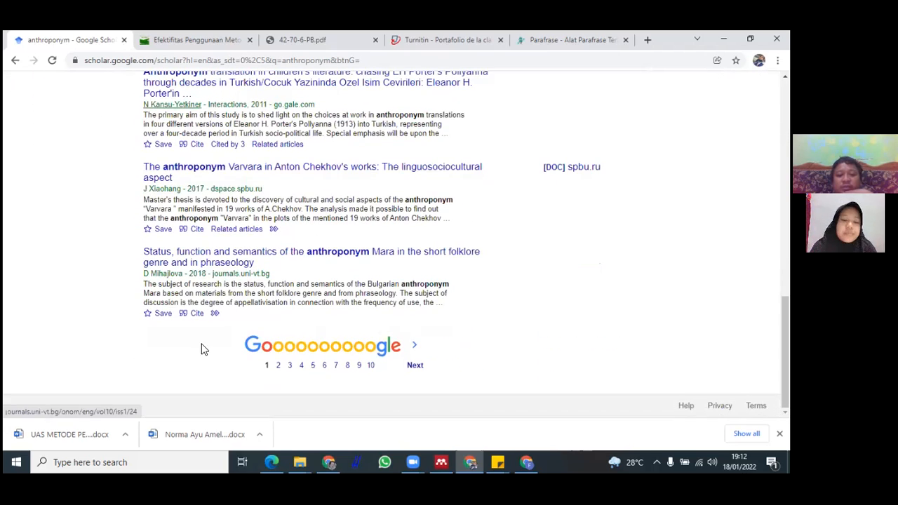
# Open the second page of Google Scholar results and browse its articles
pyautogui.click(277, 363)
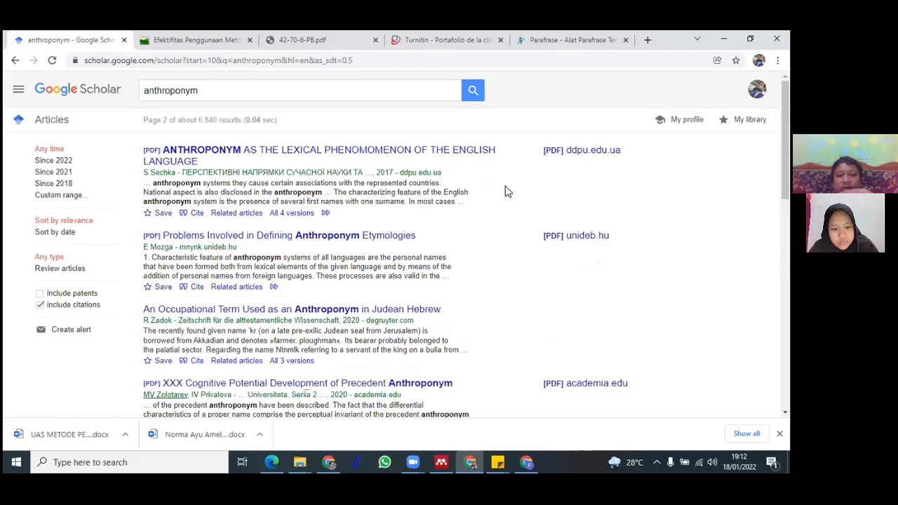
pyautogui.scroll(-3, 408, 259)
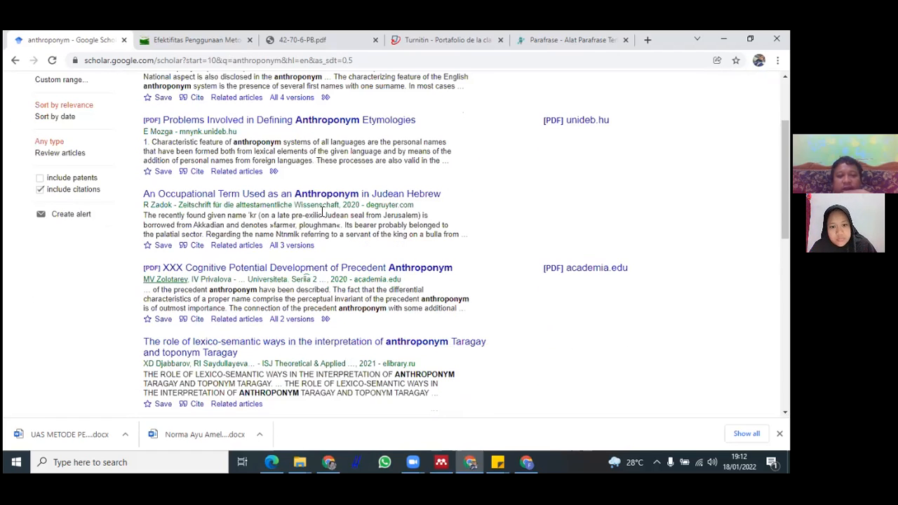
pyautogui.scroll(-3, 377, 229)
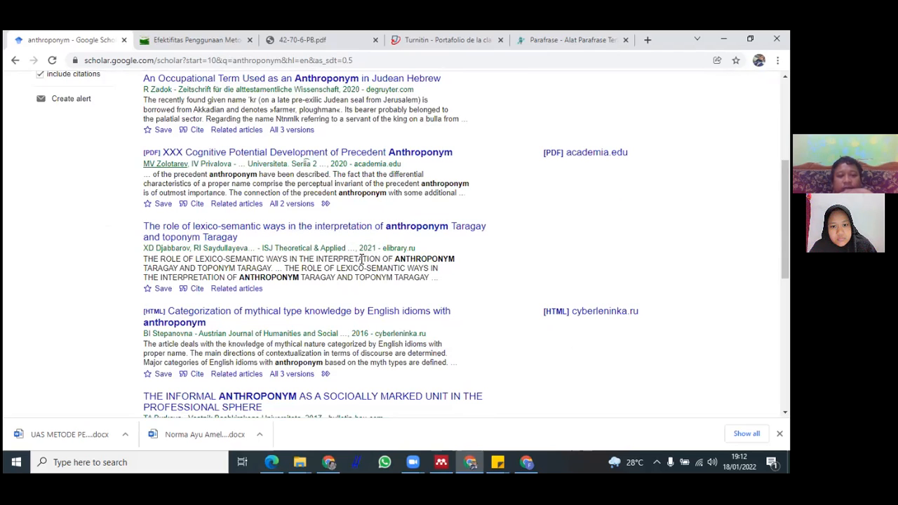
pyautogui.scroll(-3, 377, 238)
pyautogui.scroll(-4, 319, 222)
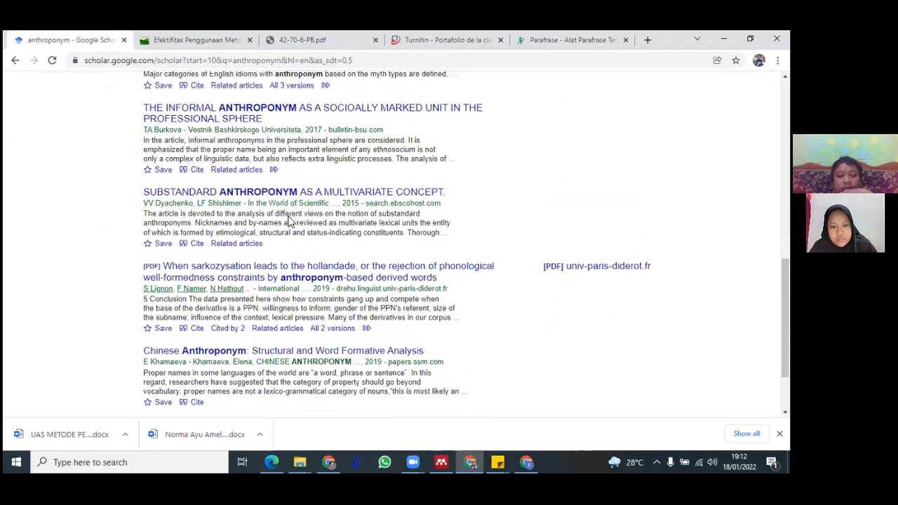
pyautogui.scroll(-2, 366, 189)
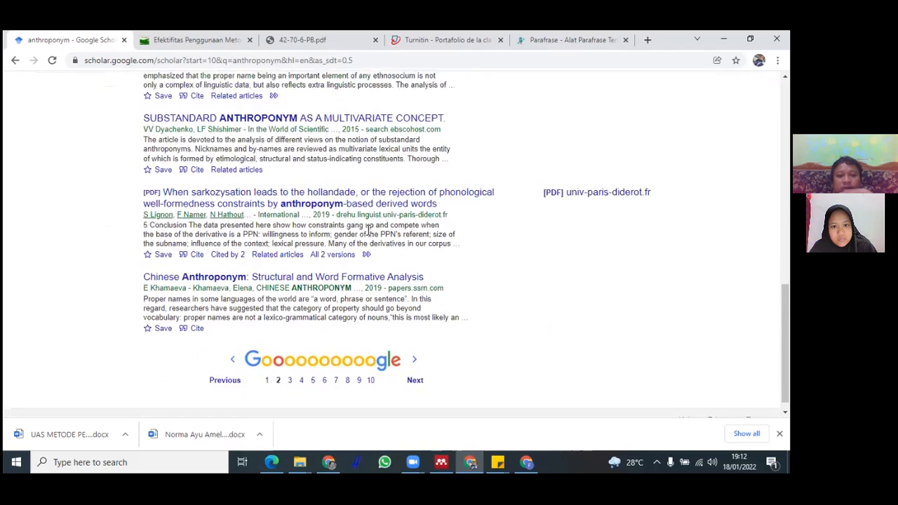
# Search Google Scholar for anthroponym translation using the suggested query
pyautogui.scroll(15, 370, 225)
pyautogui.click(284, 96)
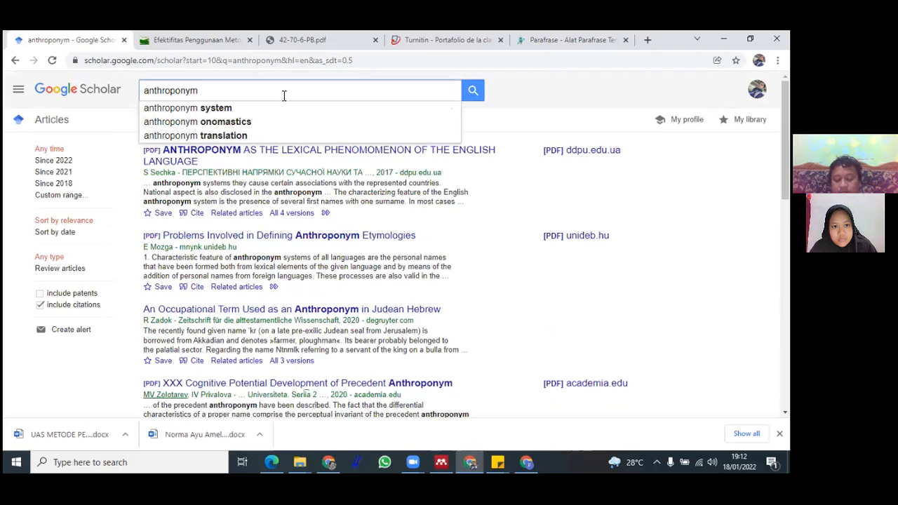
pyautogui.write('tran')
pyautogui.press('Down')
pyautogui.press('Return')
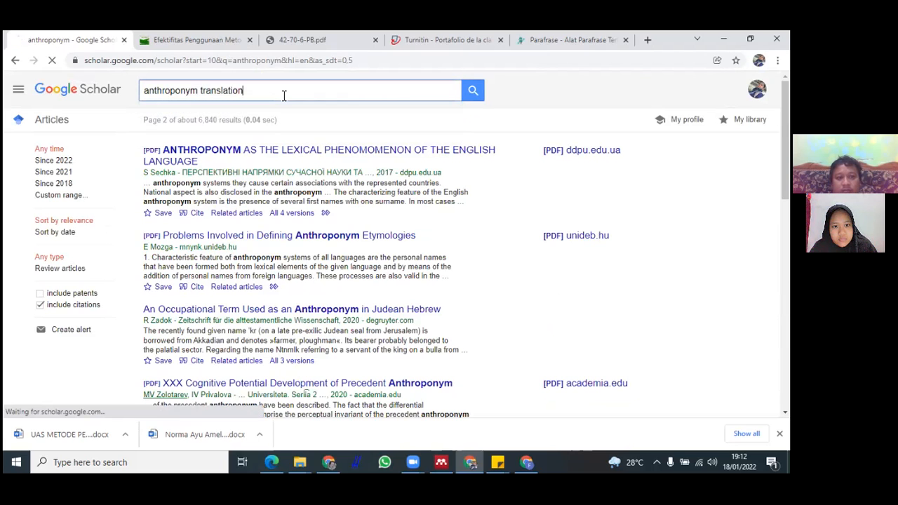
# Scroll through the Google Scholar results for anthroponym translation
pyautogui.scroll(-3, 366, 165)
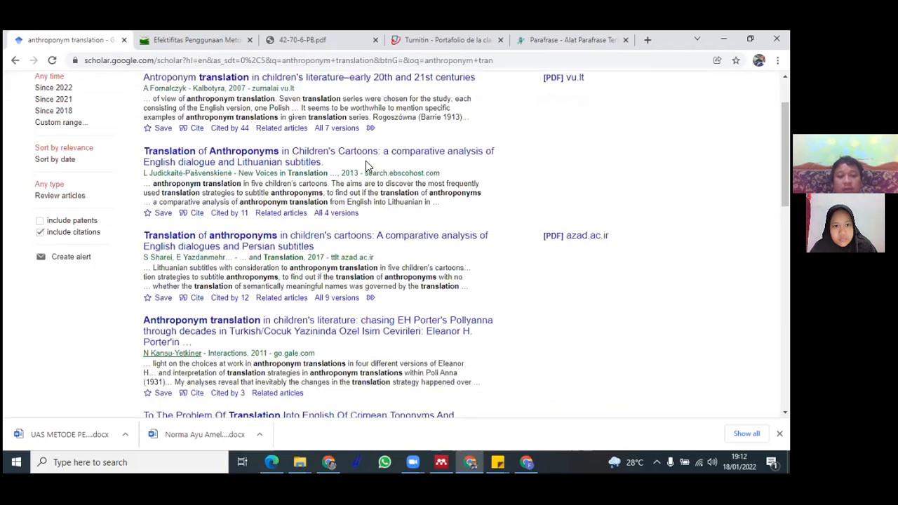
pyautogui.scroll(-2, 397, 161)
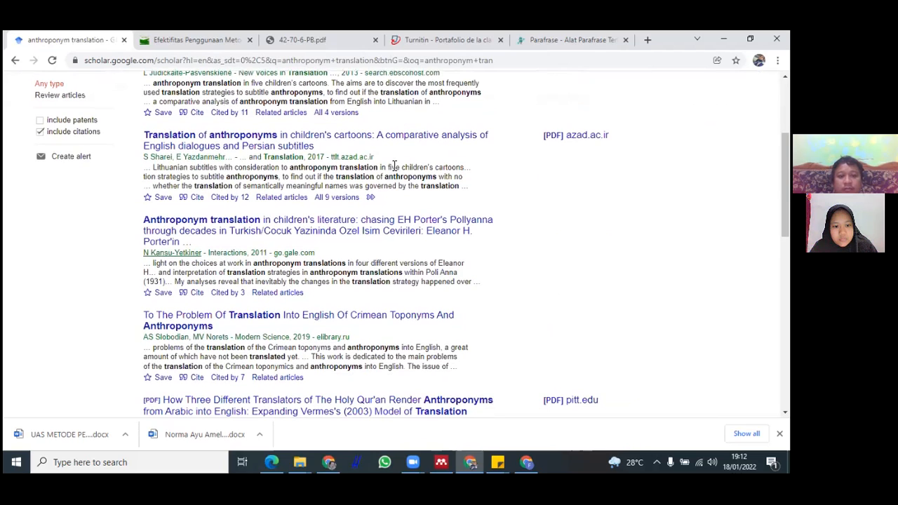
pyautogui.scroll(-6, 368, 196)
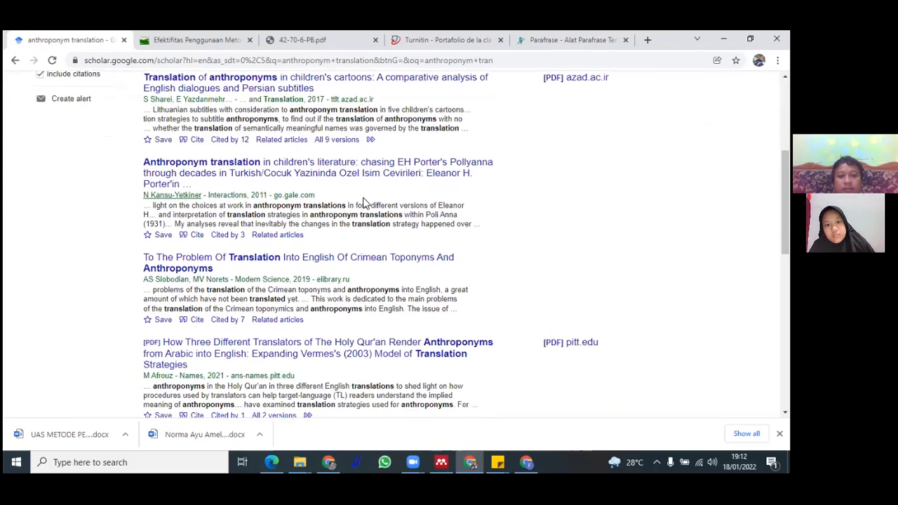
pyautogui.scroll(-3, 364, 200)
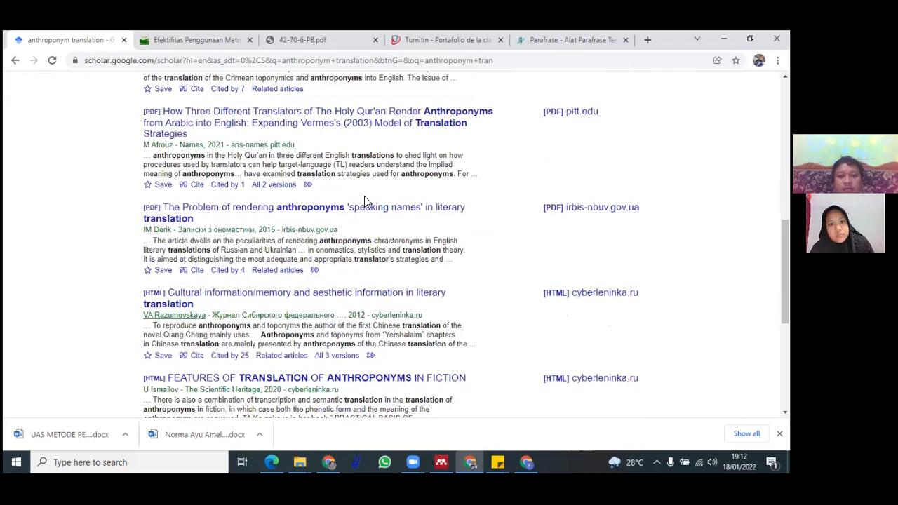
pyautogui.scroll(3, 364, 201)
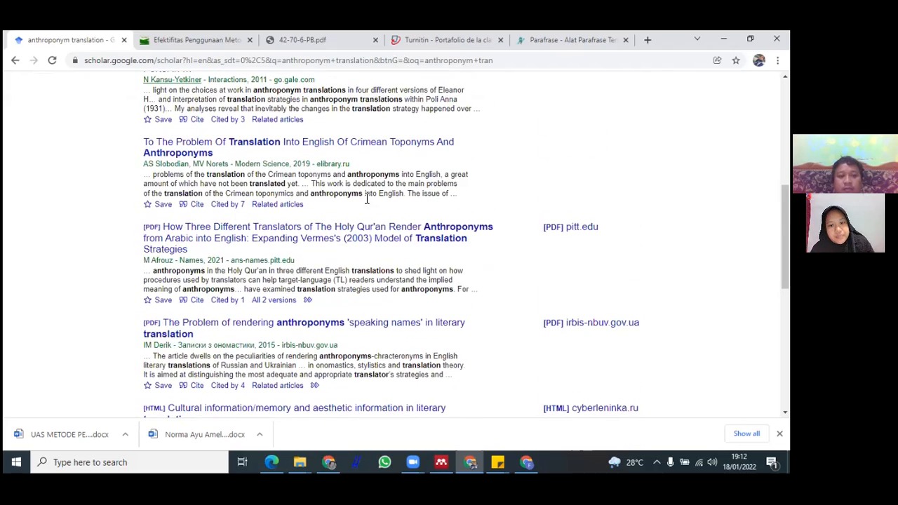
pyautogui.scroll(-3, 365, 201)
pyautogui.scroll(-3, 358, 224)
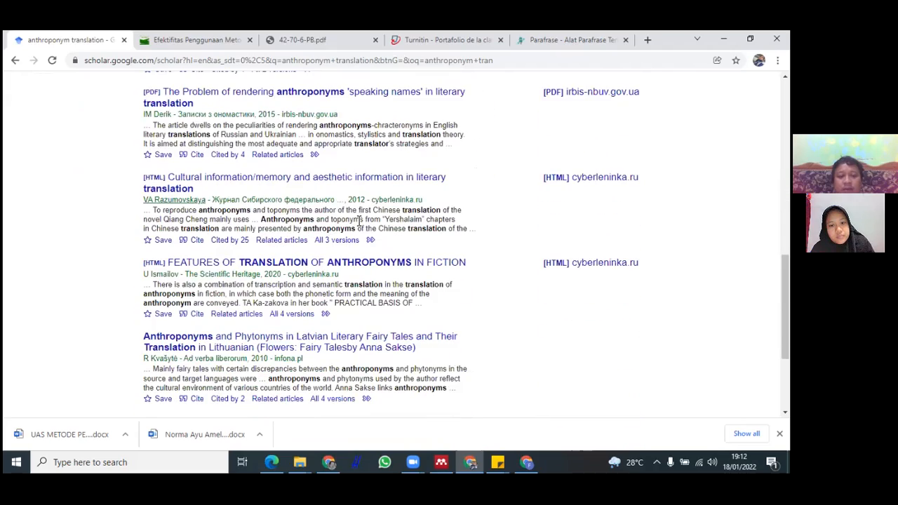
pyautogui.scroll(-4, 349, 242)
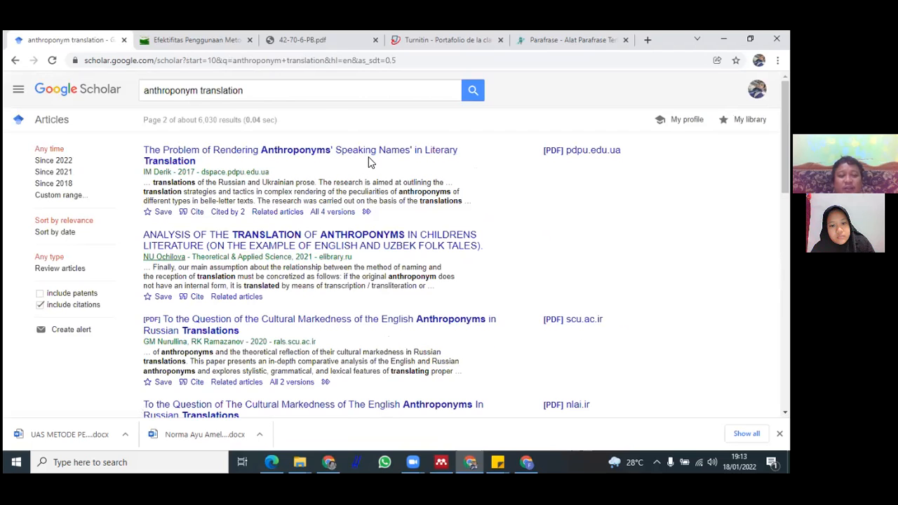
pyautogui.scroll(-1, 381, 170)
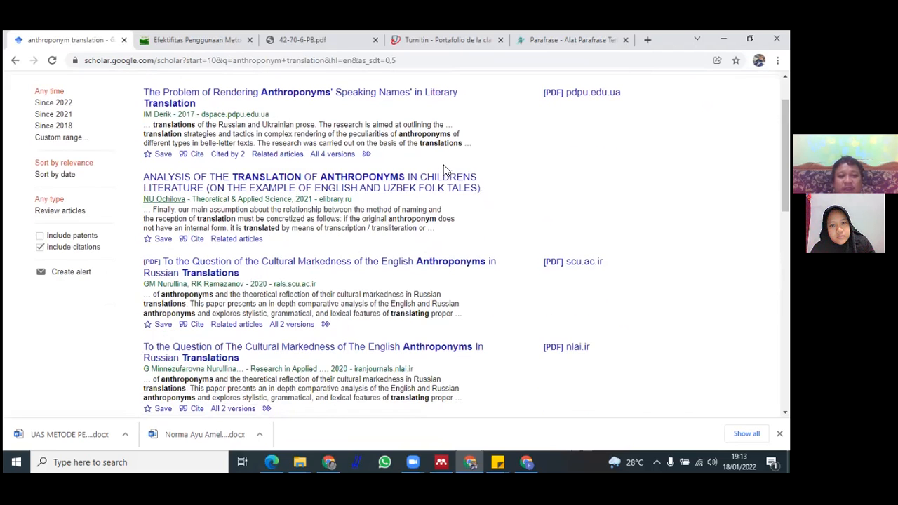
# Open the article Analysis of the Translation of Anthroponyms in Childrens Literature and review its publication details page
pyautogui.click(358, 193)
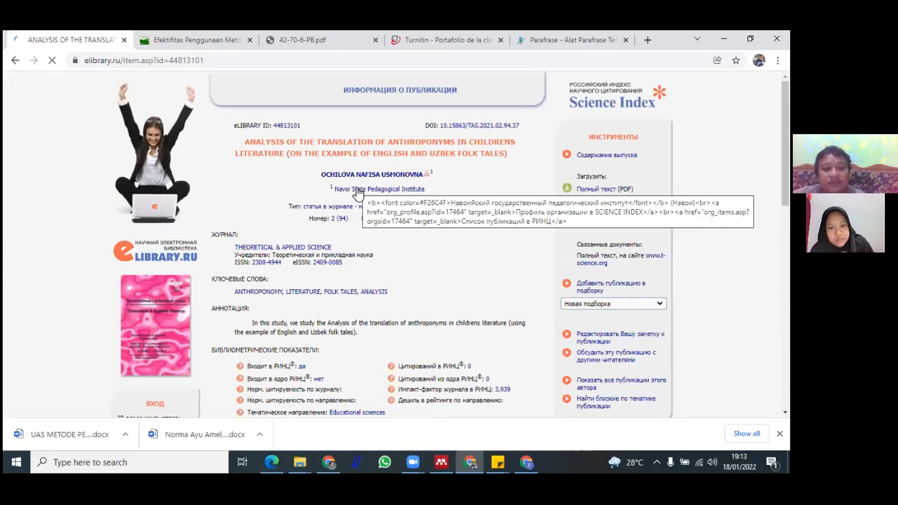
pyautogui.scroll(-1, 414, 231)
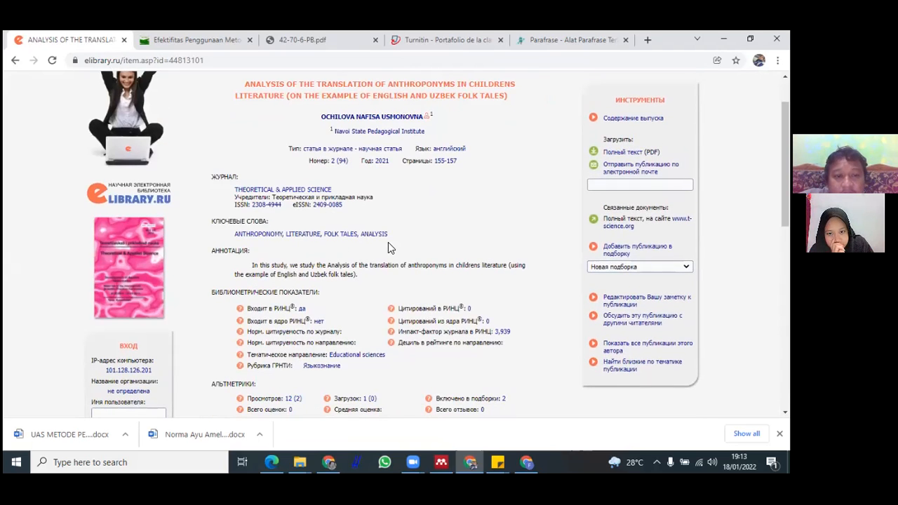
pyautogui.scroll(1, 435, 196)
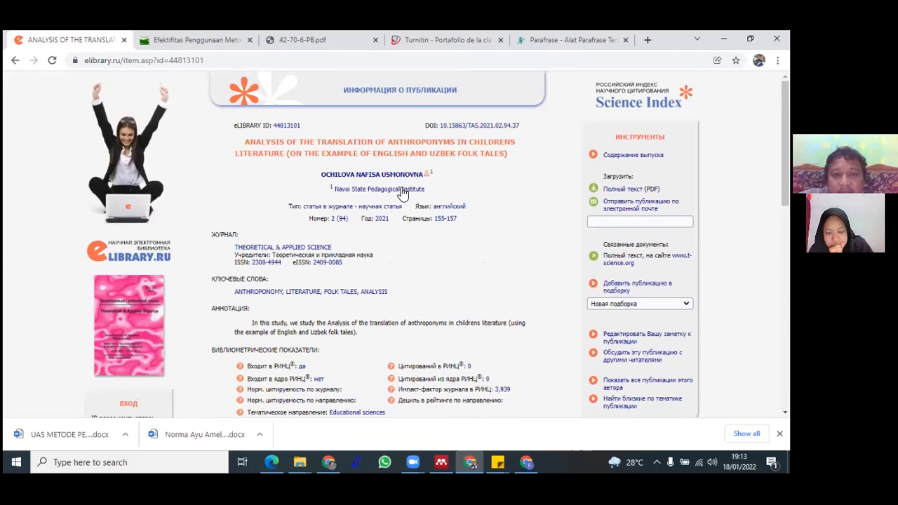
pyautogui.scroll(-4, 449, 192)
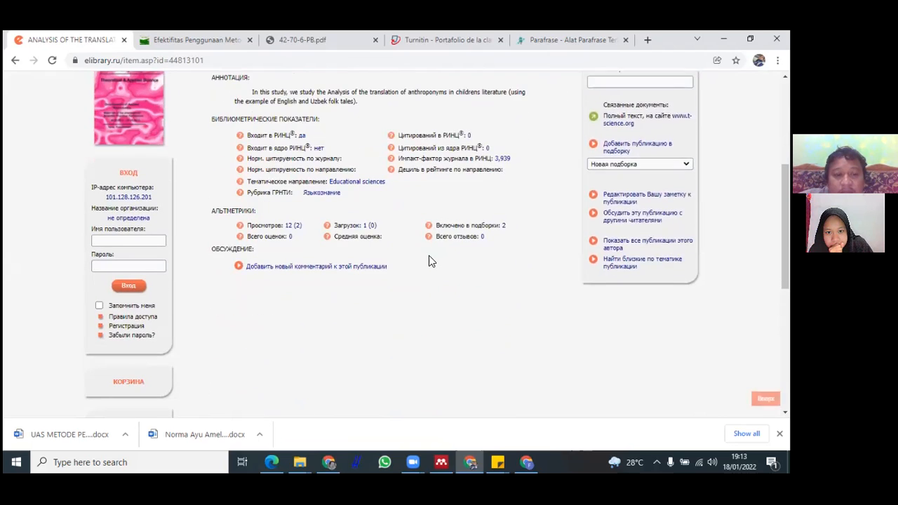
pyautogui.scroll(-3, 438, 252)
pyautogui.scroll(7, 438, 251)
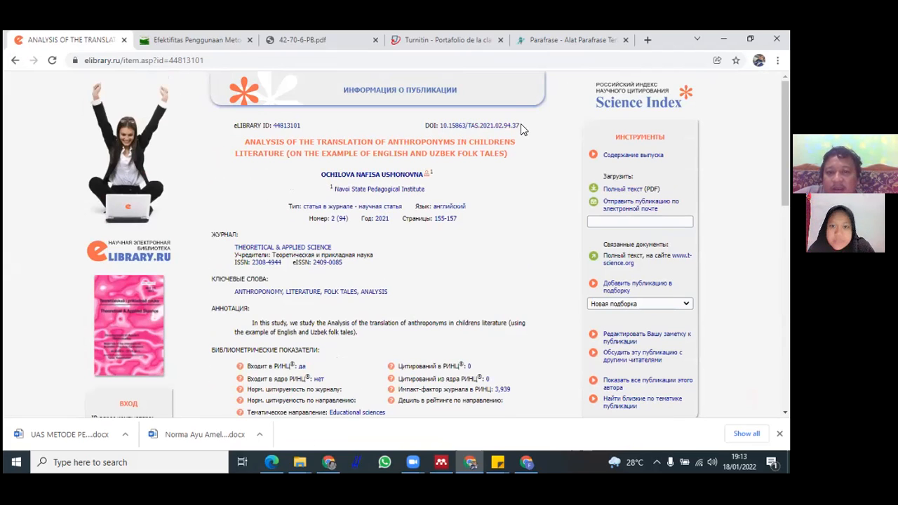
# Copy the article's DOI and bring up Mendeley Desktop beside the browser
pyautogui.moveTo(517, 126); pyautogui.dragTo(442, 128)
pyautogui.hotkey('ctrl', 'c')
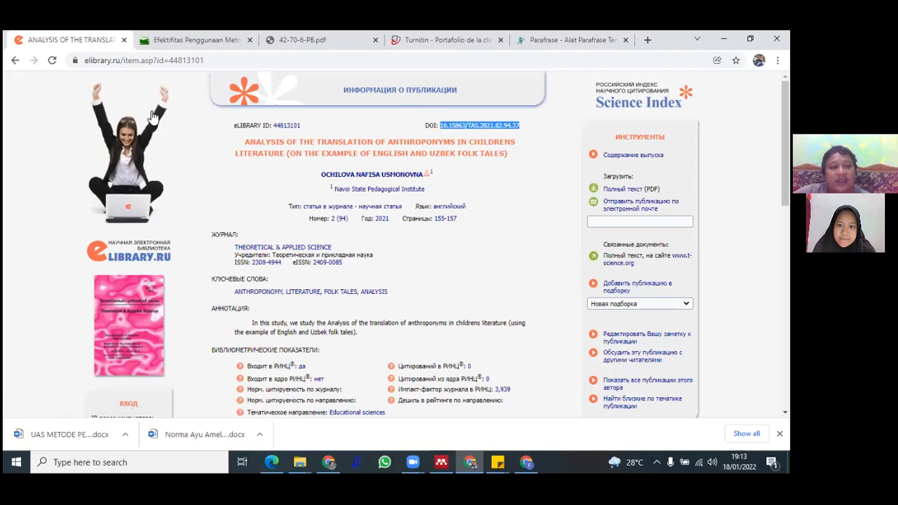
pyautogui.click(442, 461)
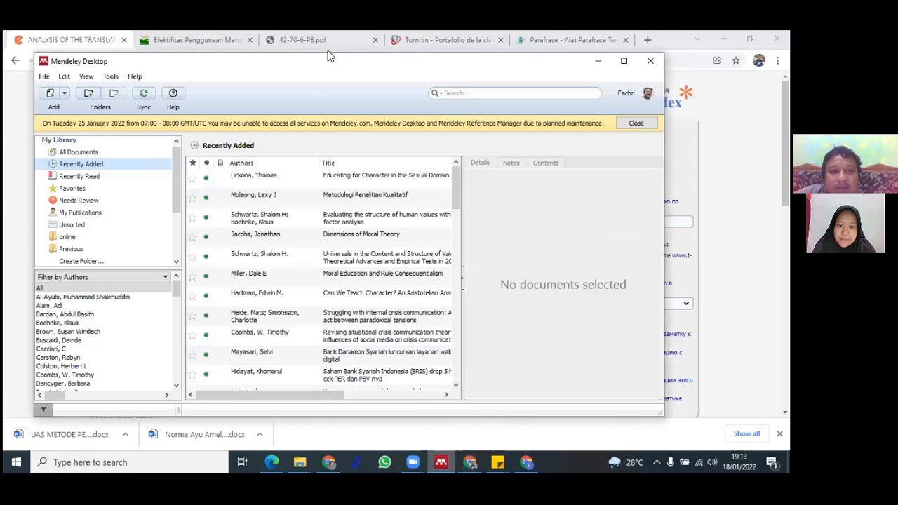
pyautogui.moveTo(344, 68); pyautogui.dragTo(371, 284)
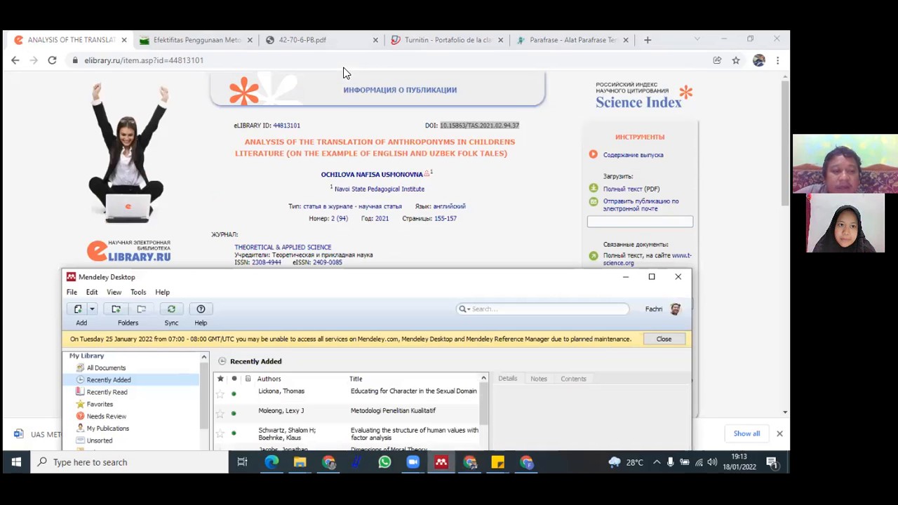
# Add a document entry manually in Mendeley and look up its metadata from DOI 10.15863/TAS.2021.02.94.37
pyautogui.click(71, 316)
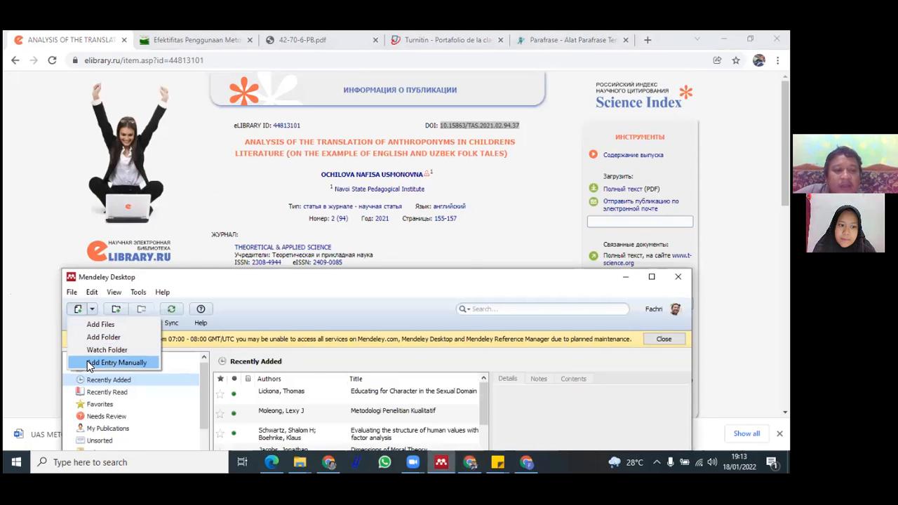
pyautogui.click(89, 364)
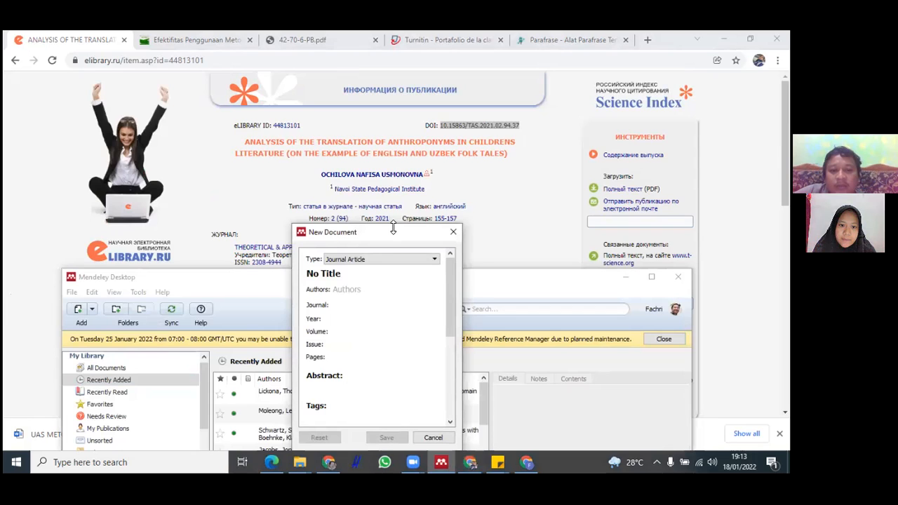
pyautogui.moveTo(383, 232); pyautogui.dragTo(251, 76)
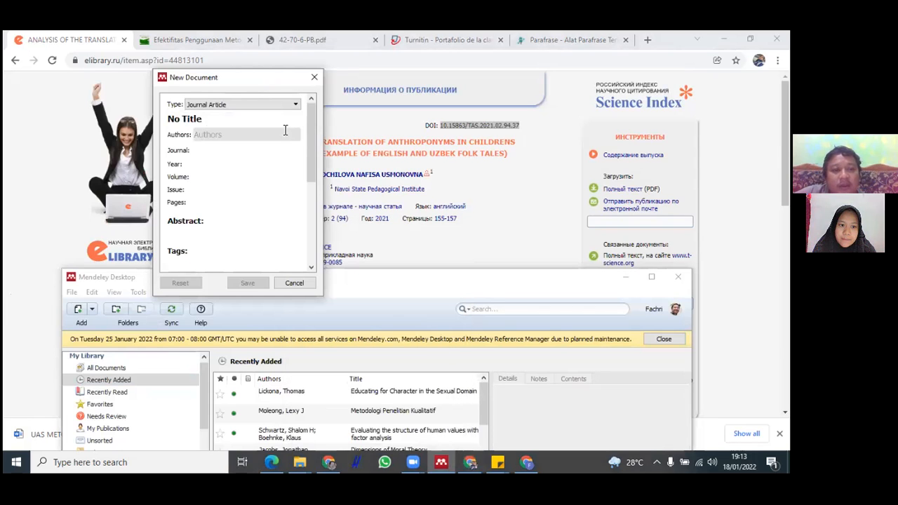
pyautogui.scroll(-3, 312, 154)
pyautogui.scroll(-2, 311, 159)
pyautogui.click(220, 197)
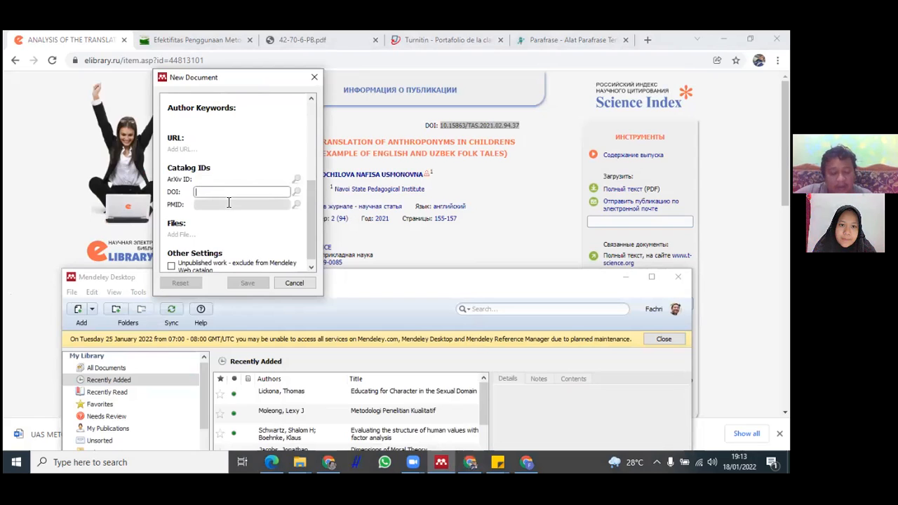
pyautogui.hotkey('ctrl', 'v')
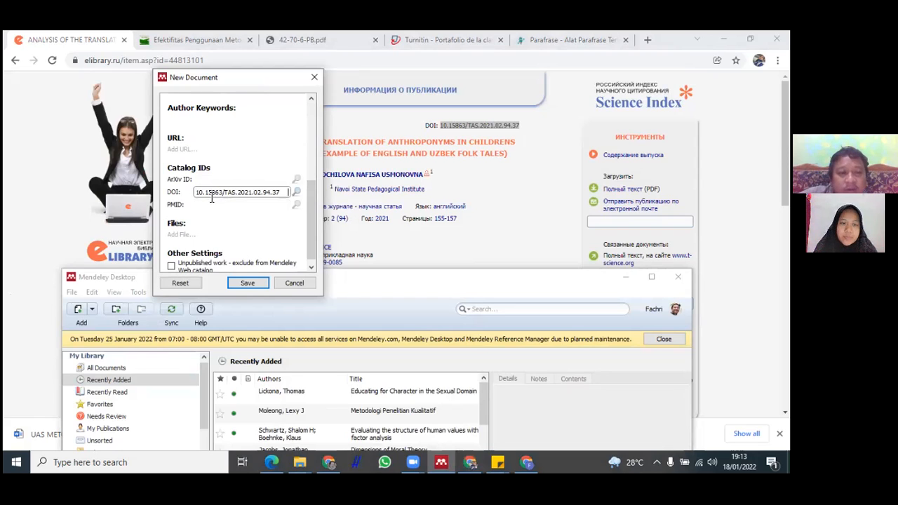
pyautogui.click(296, 194)
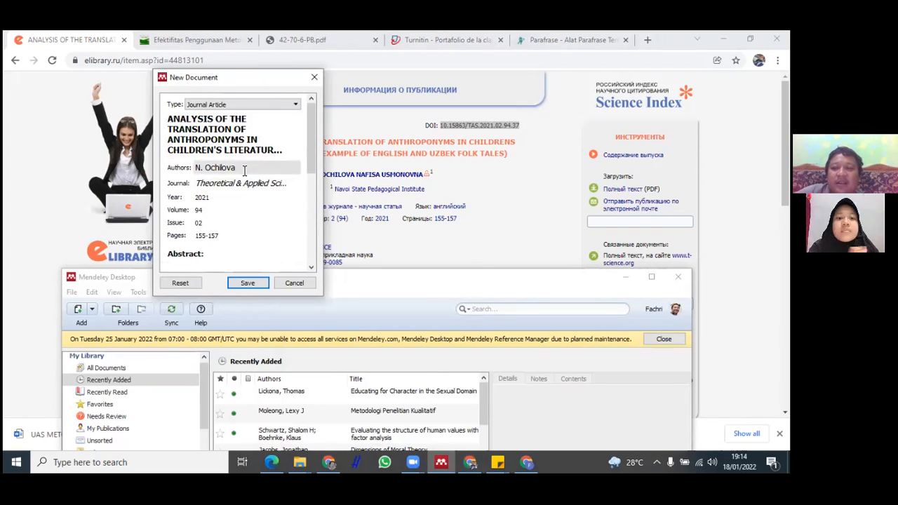
# Review the retrieved journal article details and save the new entry to the library
pyautogui.scroll(-1, 231, 171)
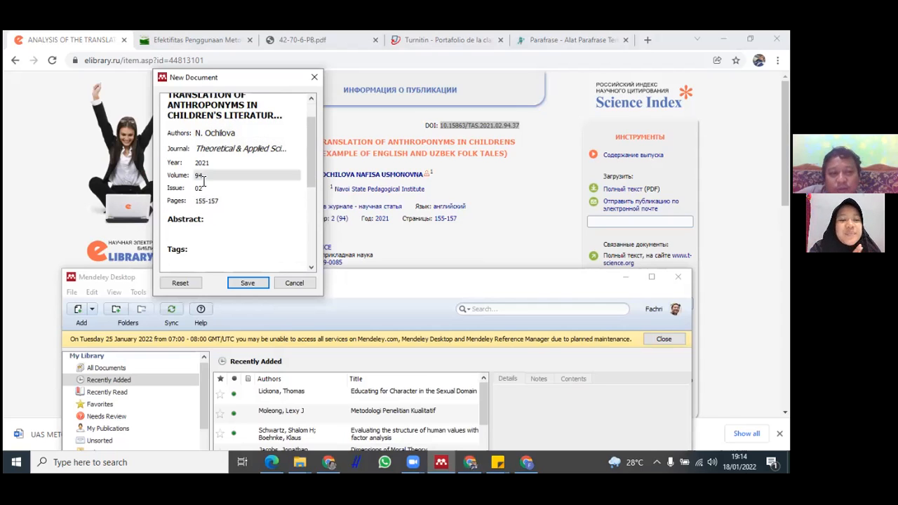
pyautogui.scroll(-1, 219, 224)
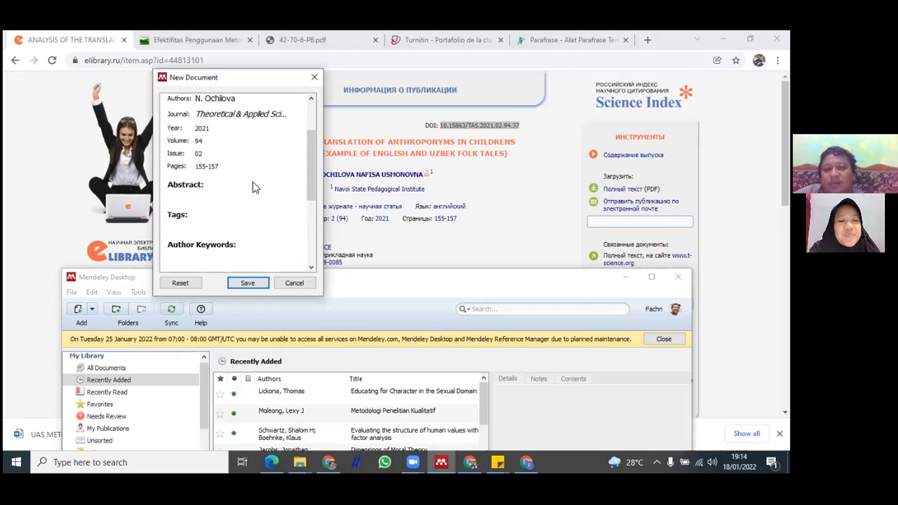
pyautogui.press('Return')
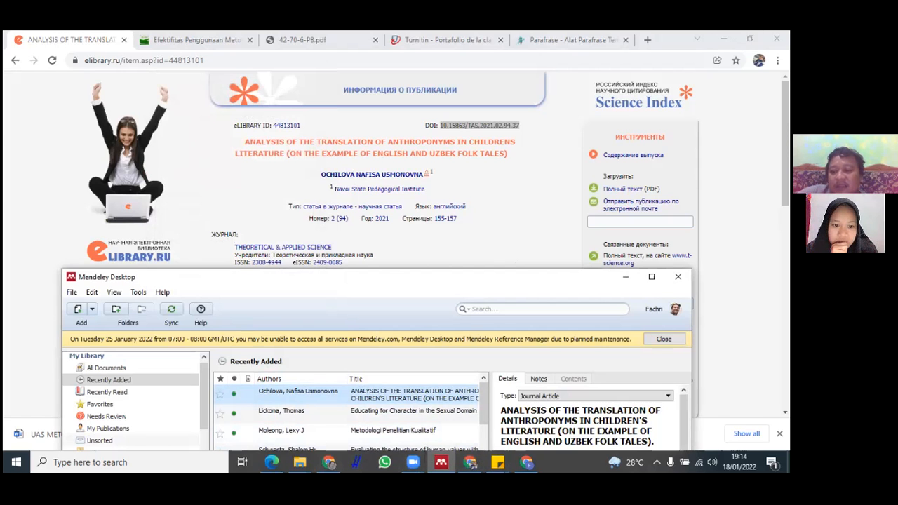
# Return to the browser and search Google for mendeley
pyautogui.press('super+d')
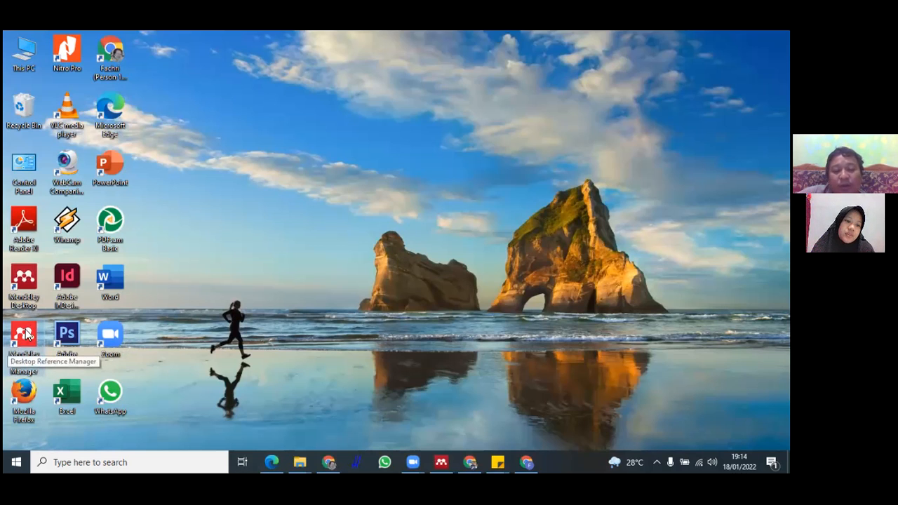
pyautogui.click(470, 461)
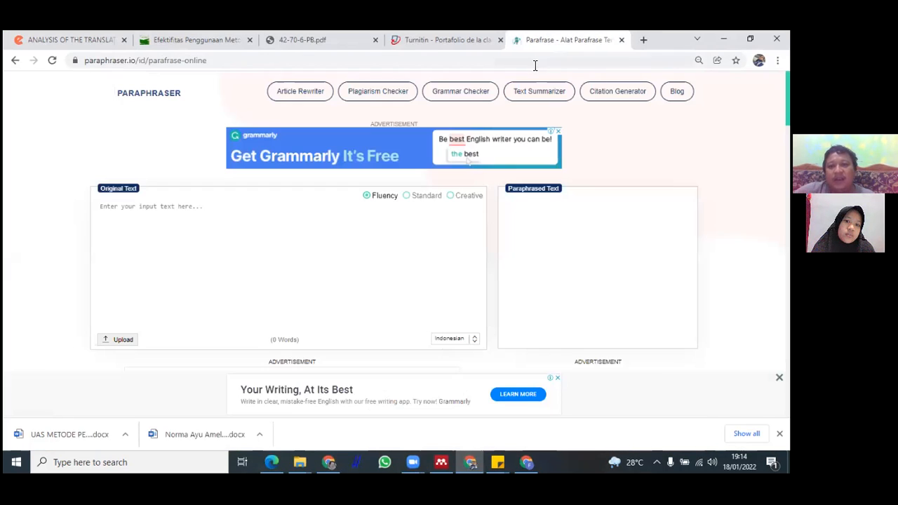
pyautogui.click(593, 40)
pyautogui.write('mendelet')
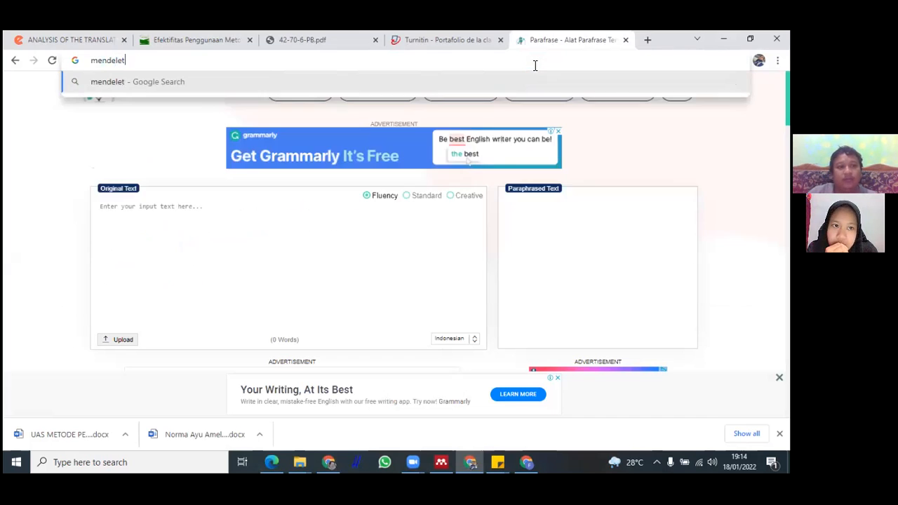
pyautogui.press('BackSpace')
pyautogui.write('y')
pyautogui.press('Return')
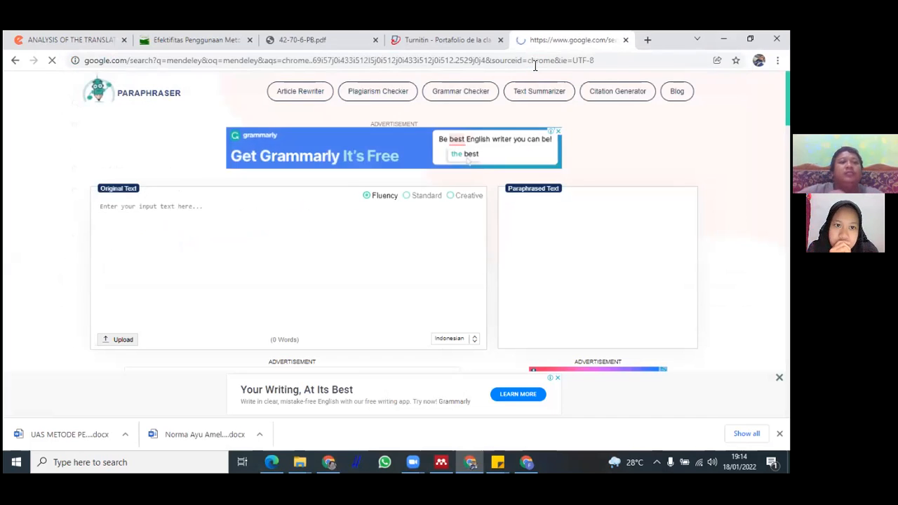
# Open the Download Mendeley page and accept all cookies
pyautogui.scroll(-2, 297, 169)
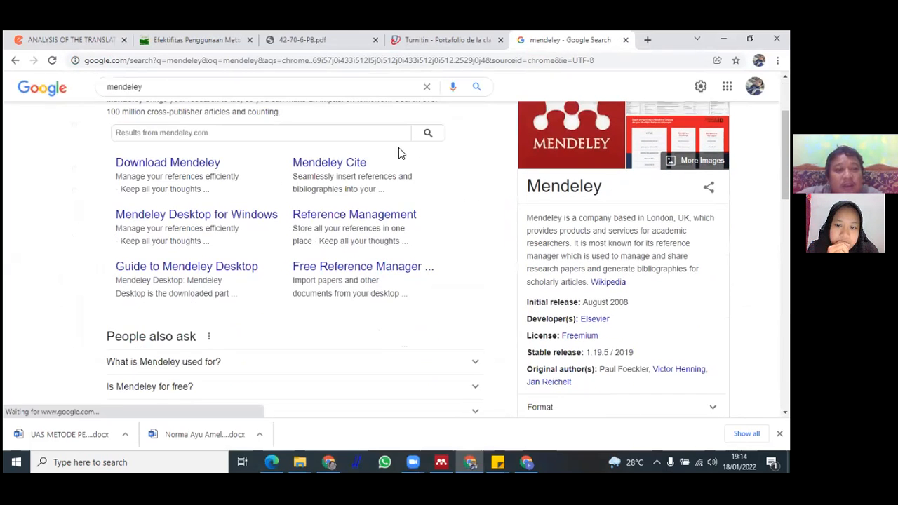
pyautogui.scroll(1, 399, 152)
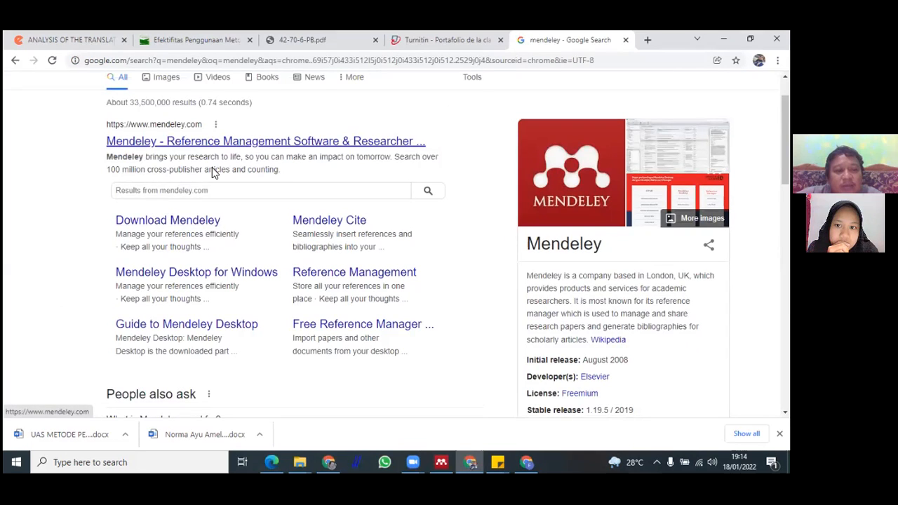
pyautogui.click(168, 223)
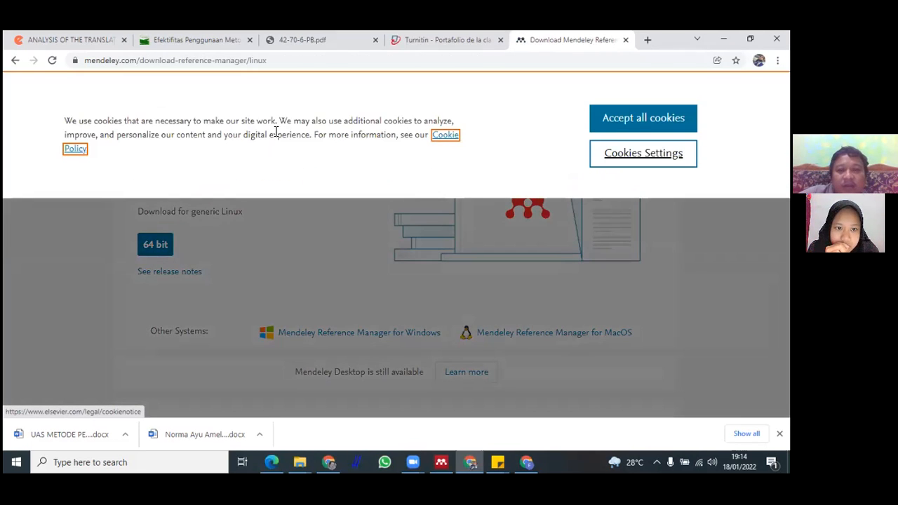
pyautogui.click(611, 120)
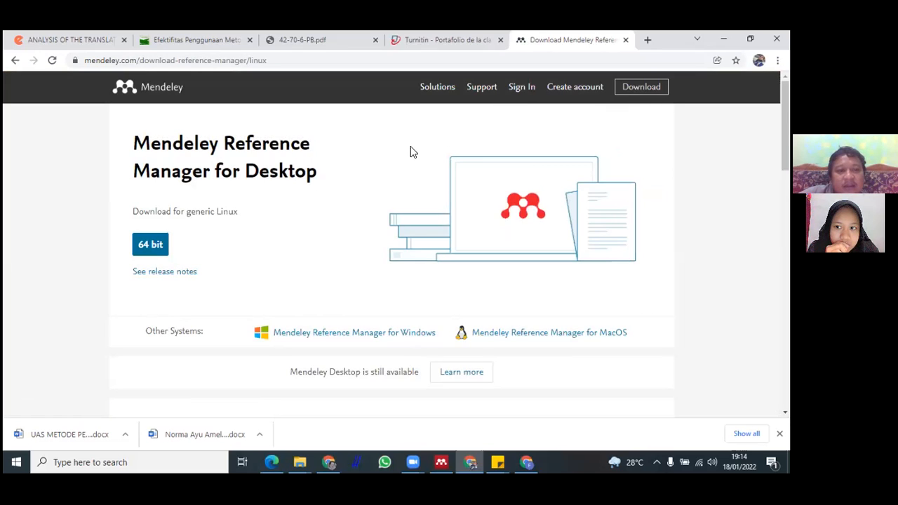
# Open the Mendeley Reference Manager for Windows download page
pyautogui.scroll(-2, 204, 147)
pyautogui.scroll(2, 250, 136)
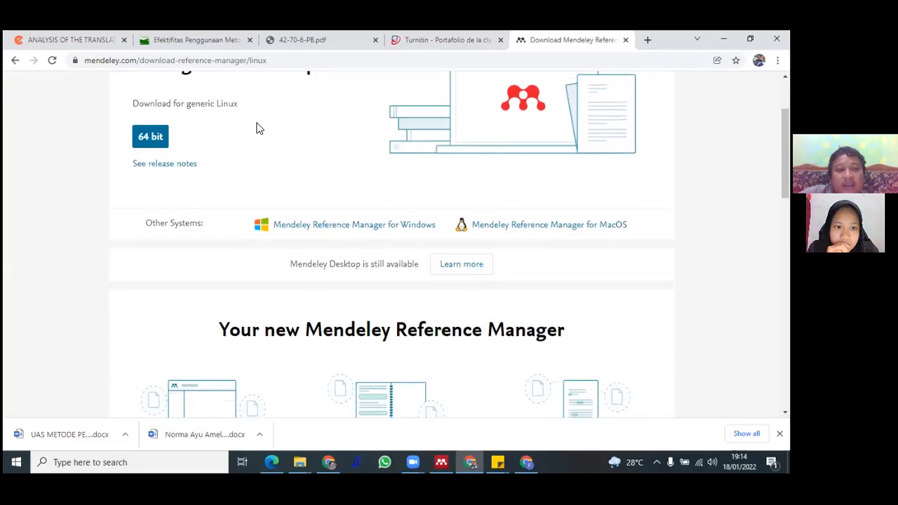
pyautogui.scroll(-2, 319, 165)
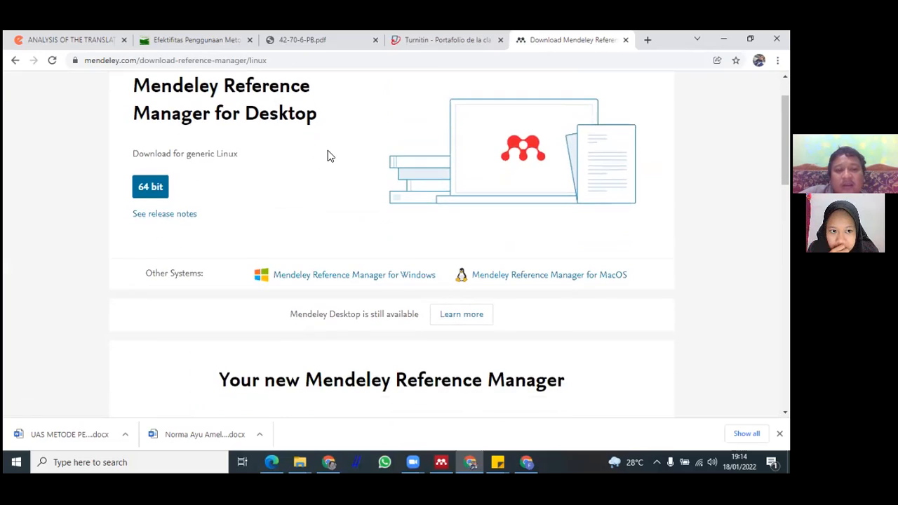
pyautogui.scroll(-1, 345, 193)
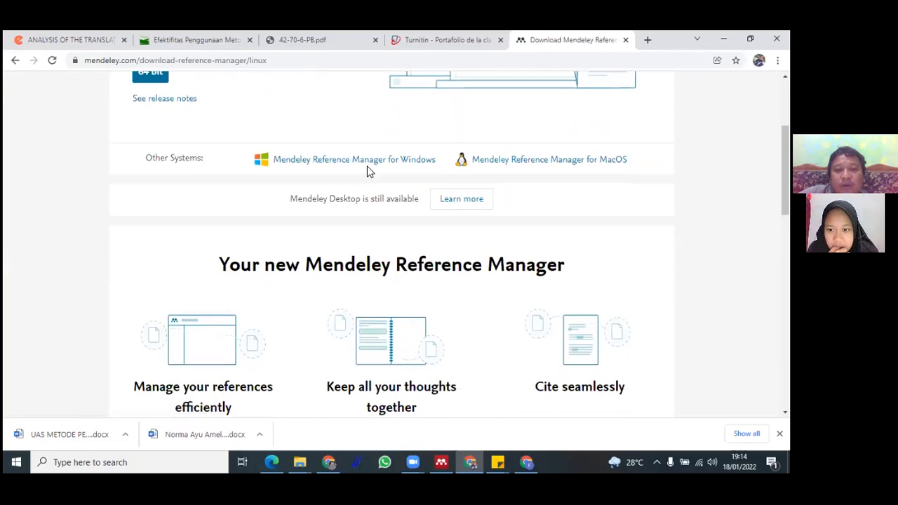
pyautogui.scroll(-3, 378, 157)
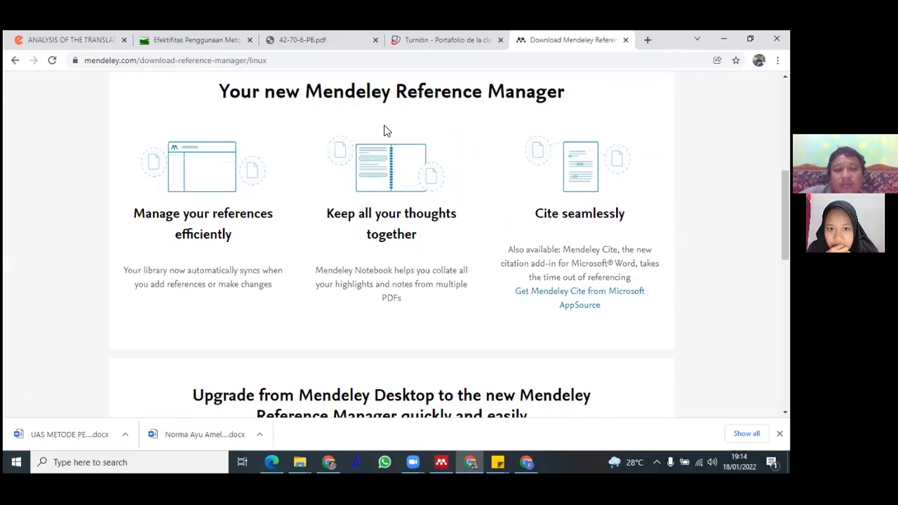
pyautogui.scroll(3, 383, 131)
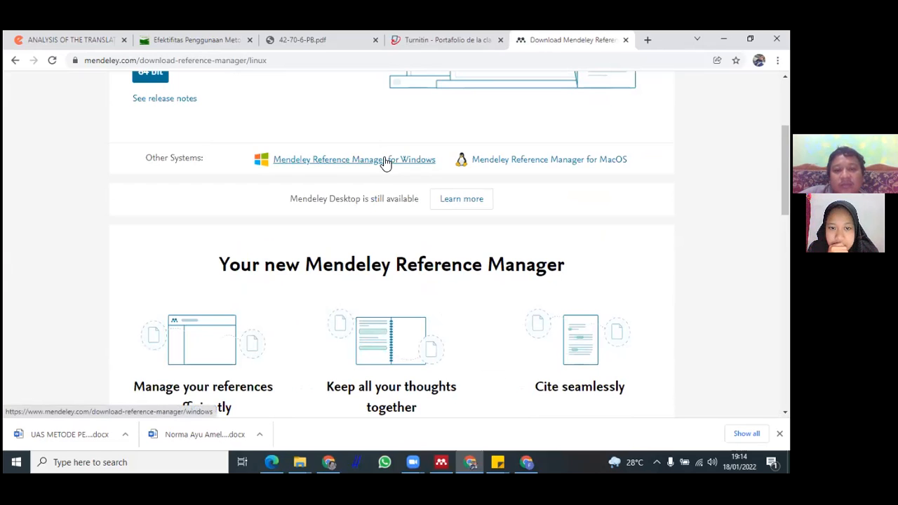
pyautogui.click(385, 160)
pyautogui.scroll(-1, 273, 145)
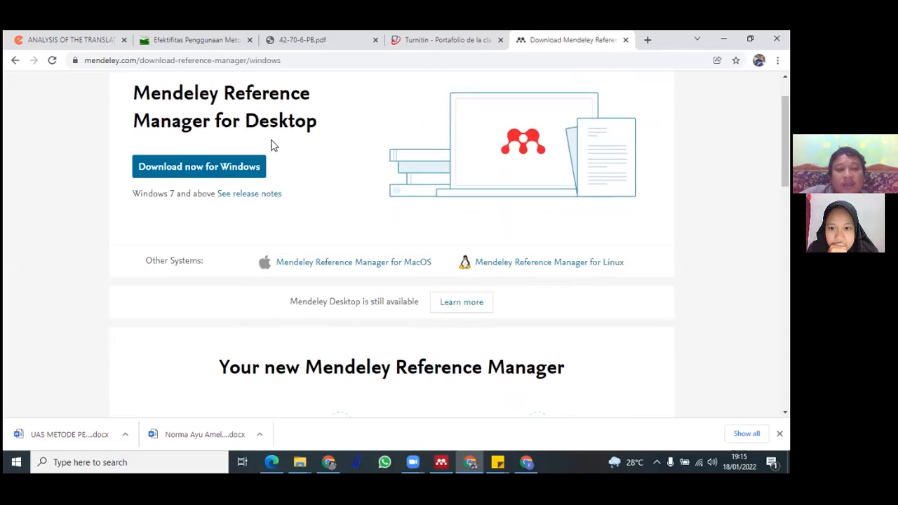
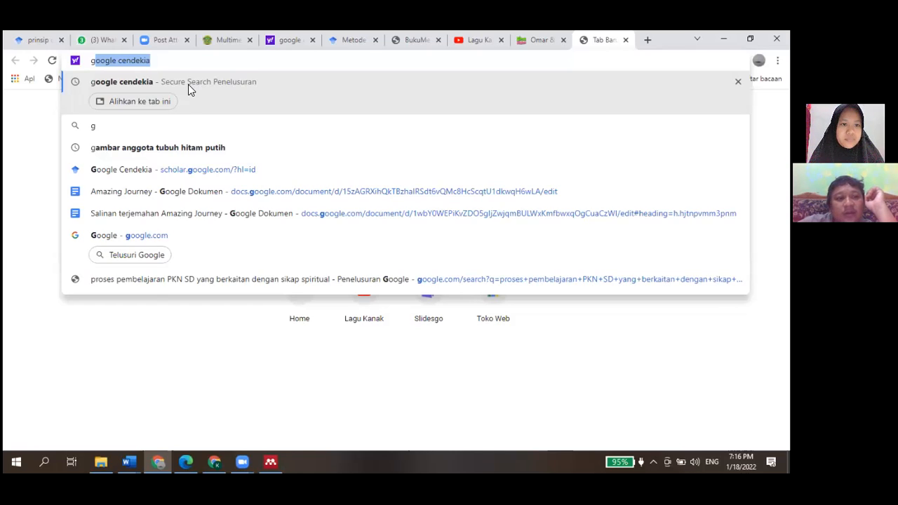
# Open Google Scholar (Google Cendekia) and search for the suggested query jurnal lagu anak islami
pyautogui.click(188, 84)
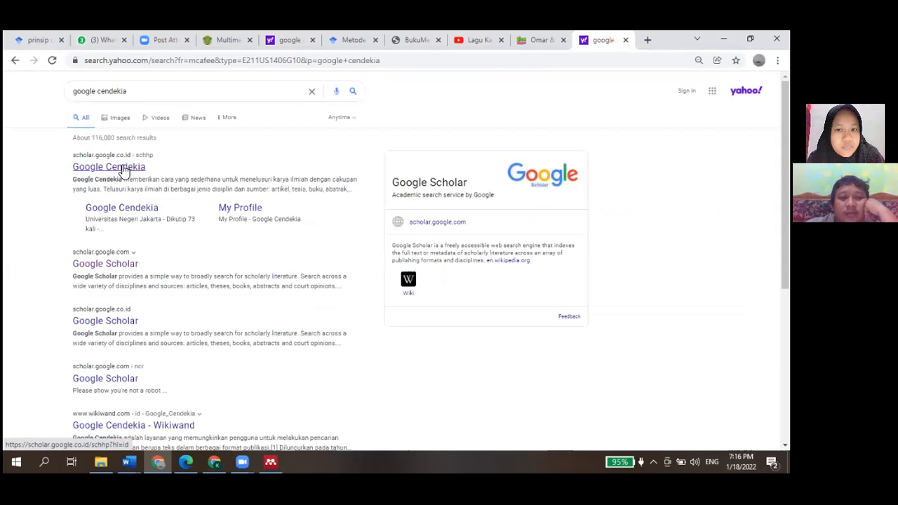
pyautogui.click(122, 170)
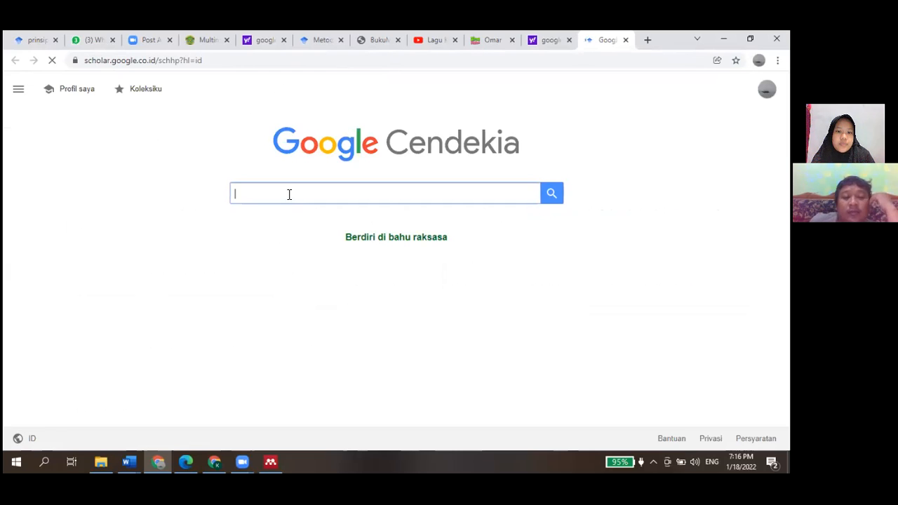
pyautogui.write('lagu anak')
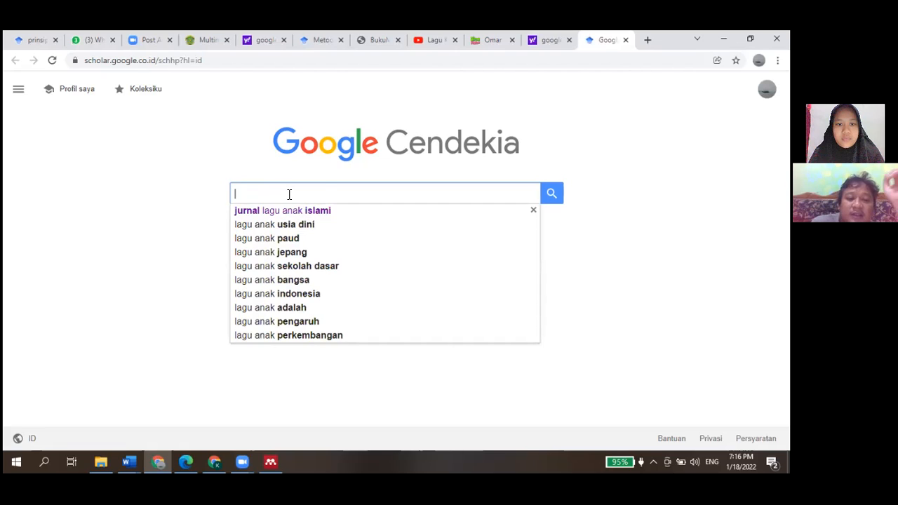
pyautogui.press('Down')
pyautogui.press('Return')
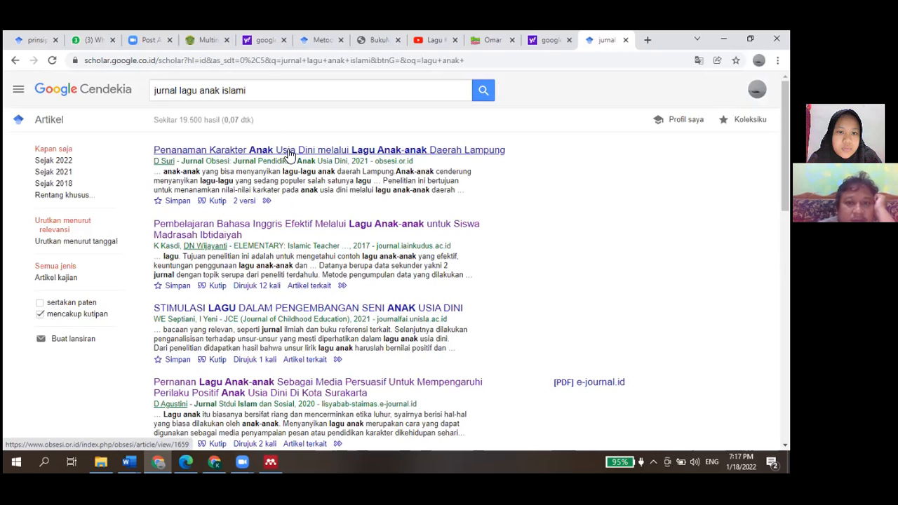
# Open the article Penanaman Karakter Anak Usia Dini melalui Lagu Anak-anak Daerah Lampung and select its DOI 10.31004/obsesi.v6i2.1659
pyautogui.click(280, 153)
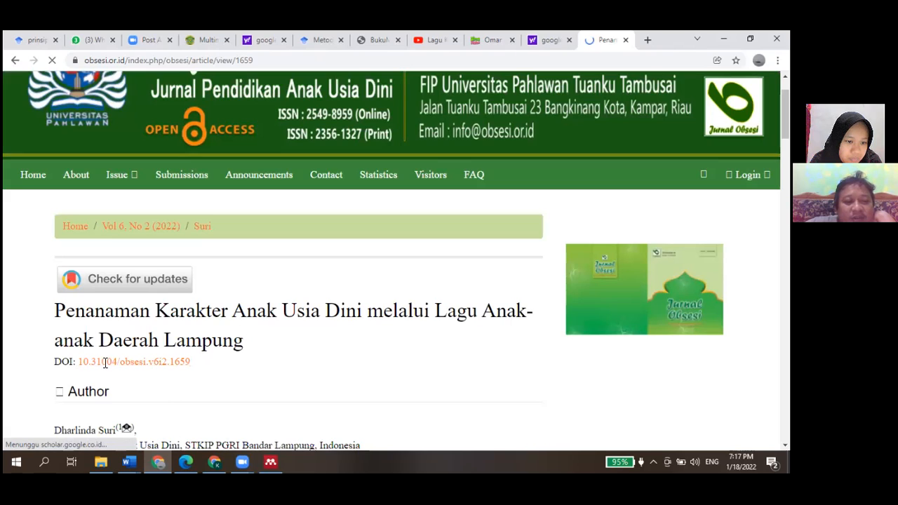
pyautogui.moveTo(75, 362); pyautogui.dragTo(112, 363)
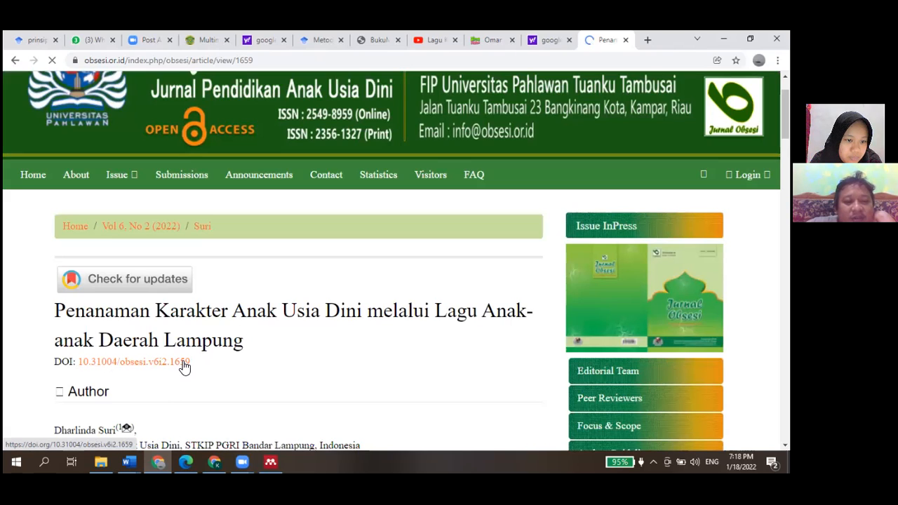
pyautogui.click(81, 361)
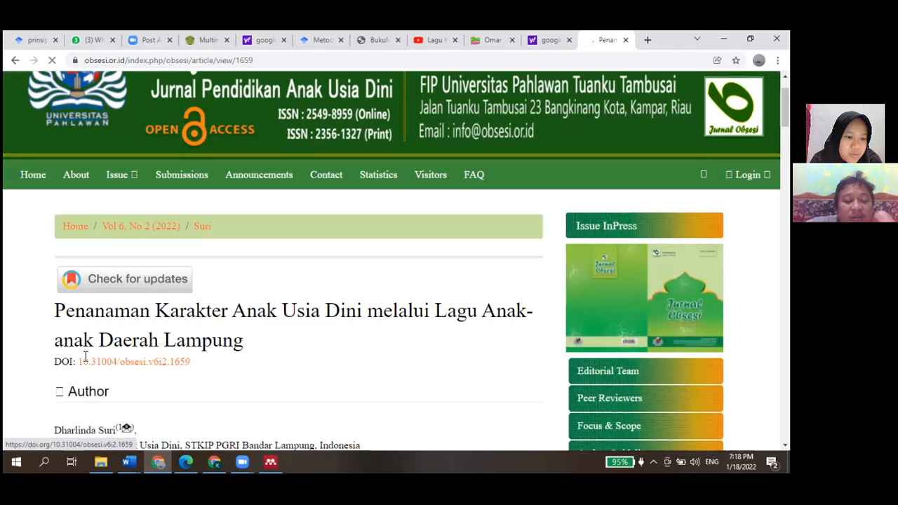
pyautogui.moveTo(80, 363); pyautogui.dragTo(194, 363)
pyautogui.hotkey('ctrl', 'c')
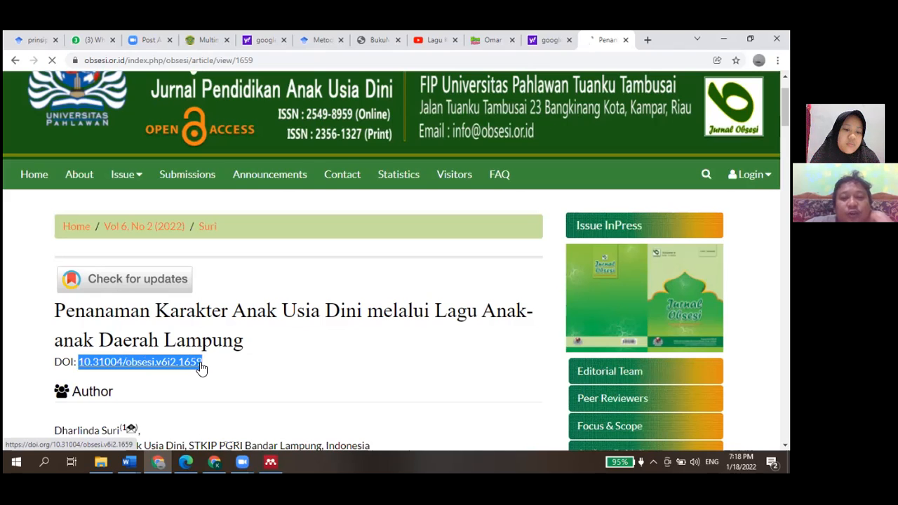
# Switch to Mendeley, add an entry manually, paste the DOI into the DOI field and look up the article details
pyautogui.click(270, 461)
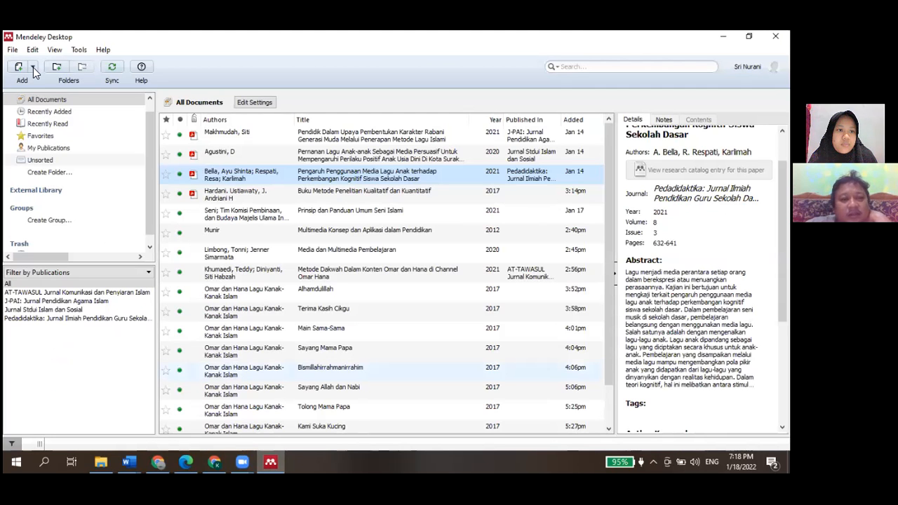
pyautogui.click(33, 68)
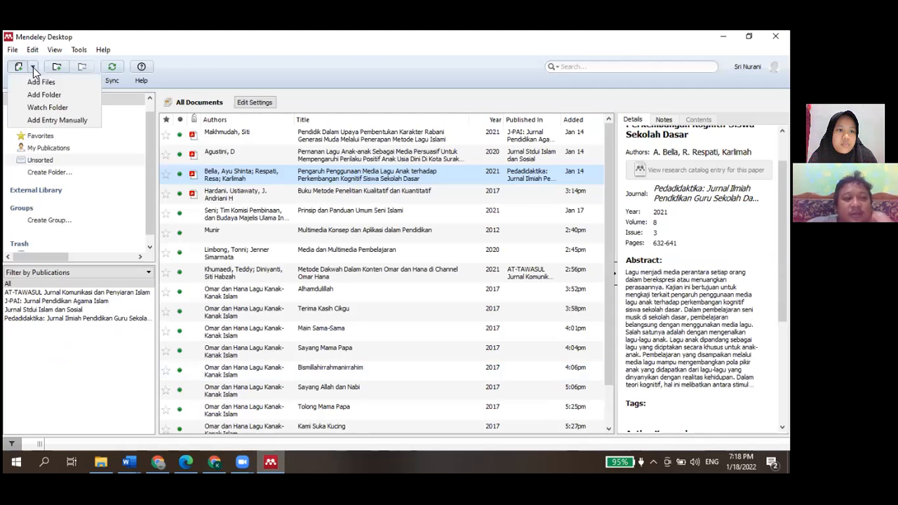
pyautogui.click(40, 124)
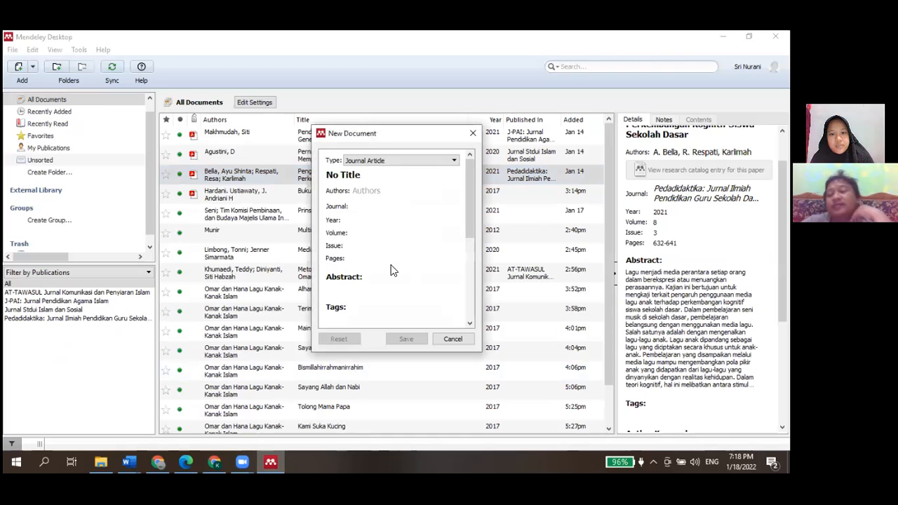
pyautogui.scroll(-3, 392, 269)
pyautogui.scroll(-3, 379, 270)
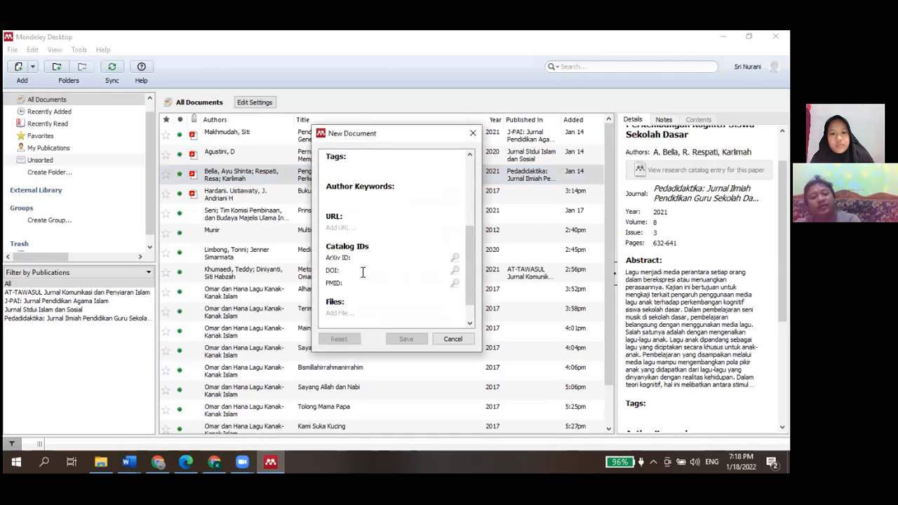
pyautogui.click(362, 272)
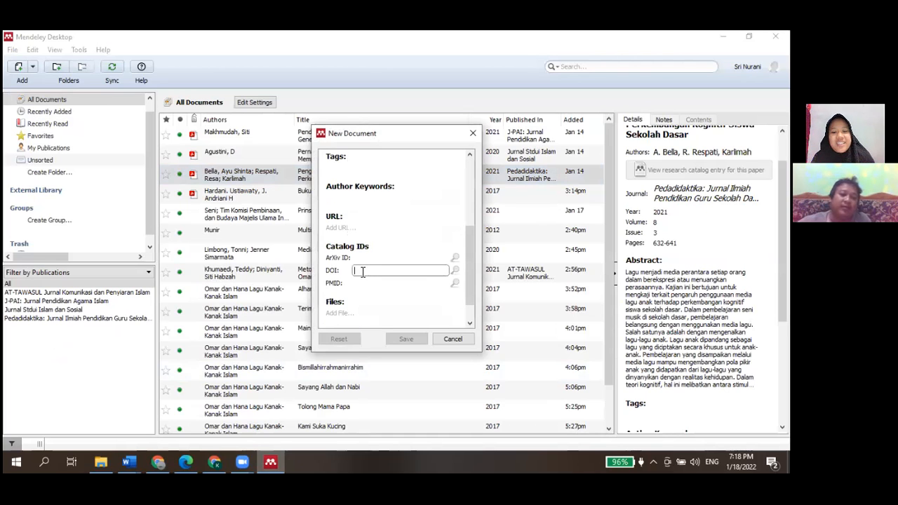
pyautogui.hotkey('ctrl', 'v')
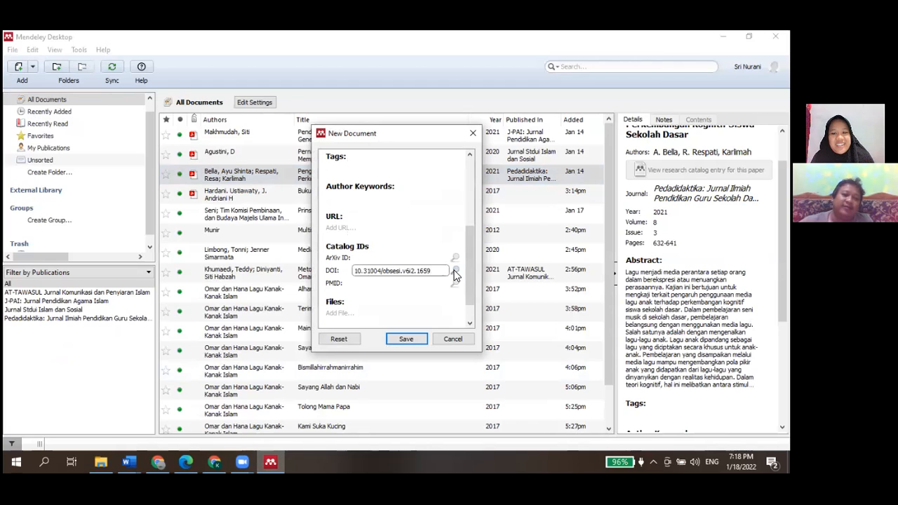
pyautogui.click(454, 272)
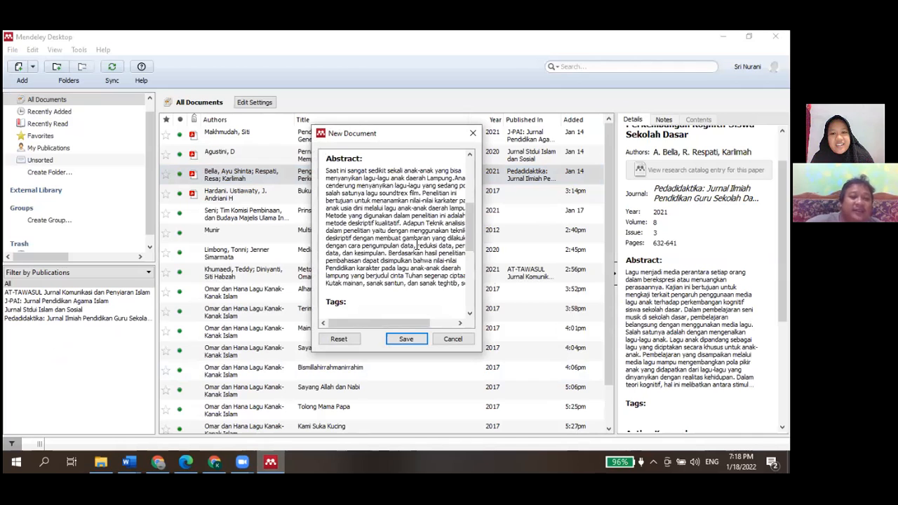
# Review the retrieved journal article details and save the new entry to the library
pyautogui.scroll(2, 416, 244)
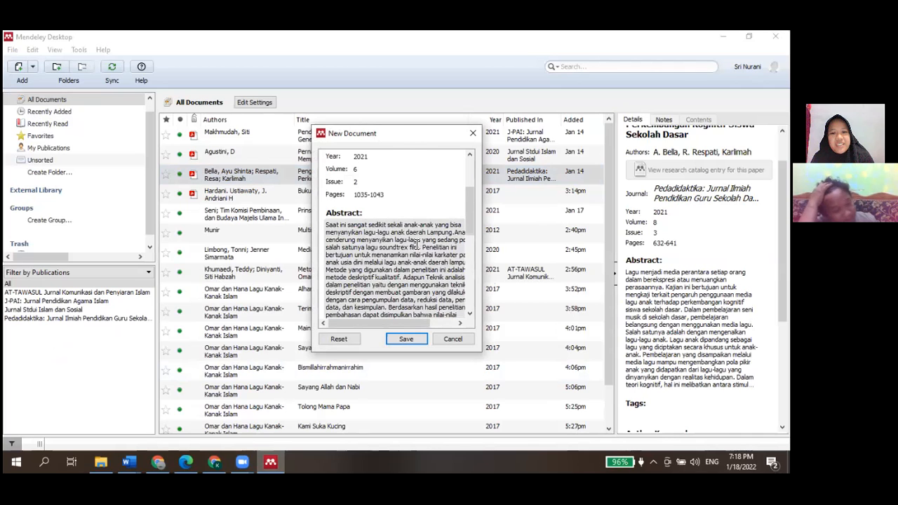
pyautogui.scroll(3, 416, 244)
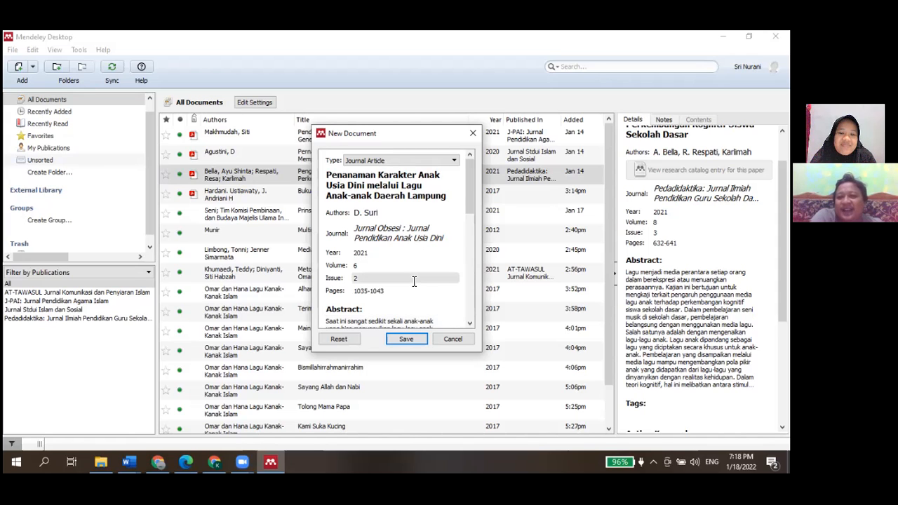
pyautogui.scroll(-3, 414, 281)
pyautogui.scroll(-5, 414, 281)
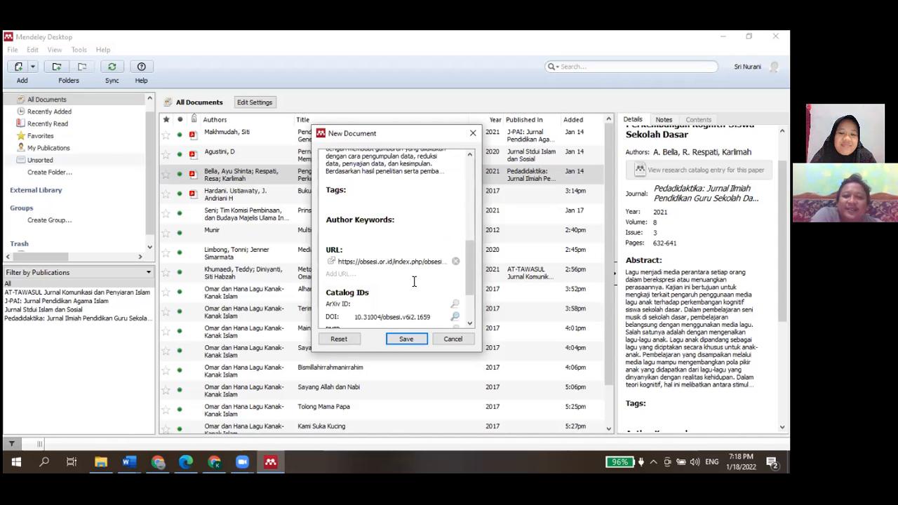
pyautogui.scroll(3, 414, 282)
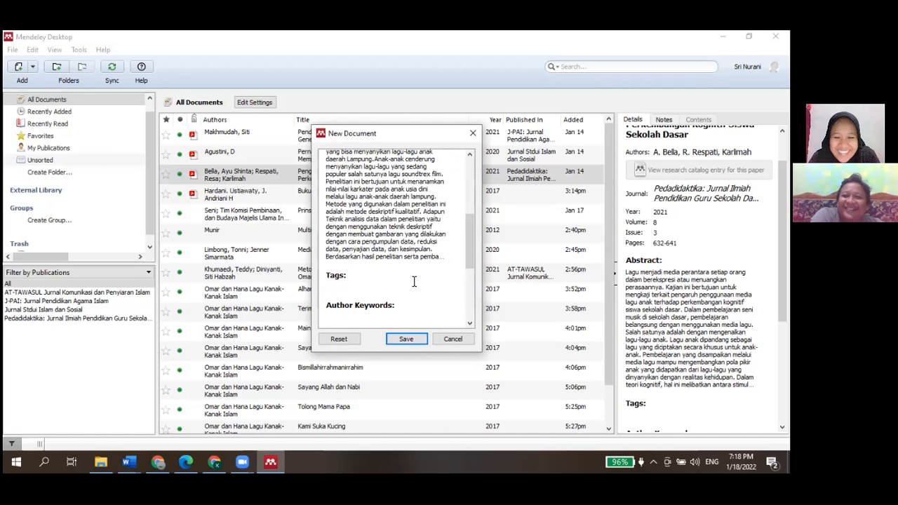
pyautogui.scroll(-3, 414, 281)
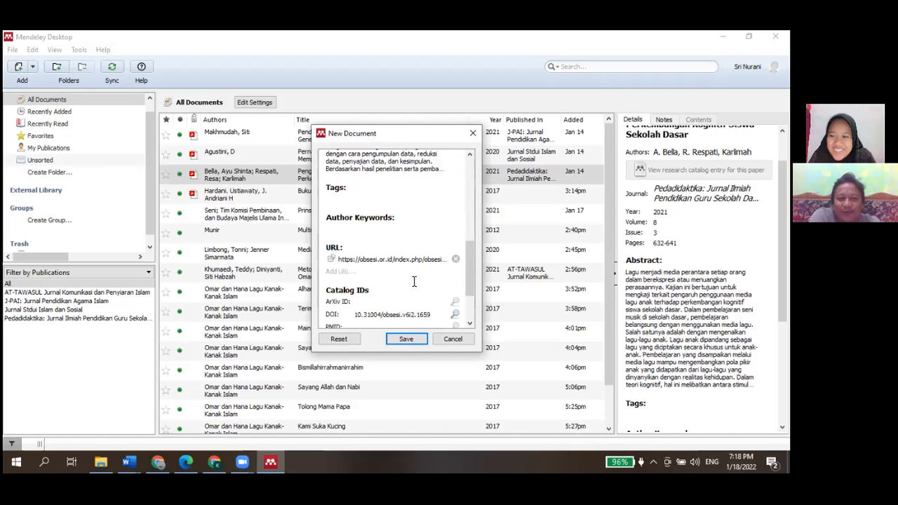
pyautogui.scroll(-3, 414, 327)
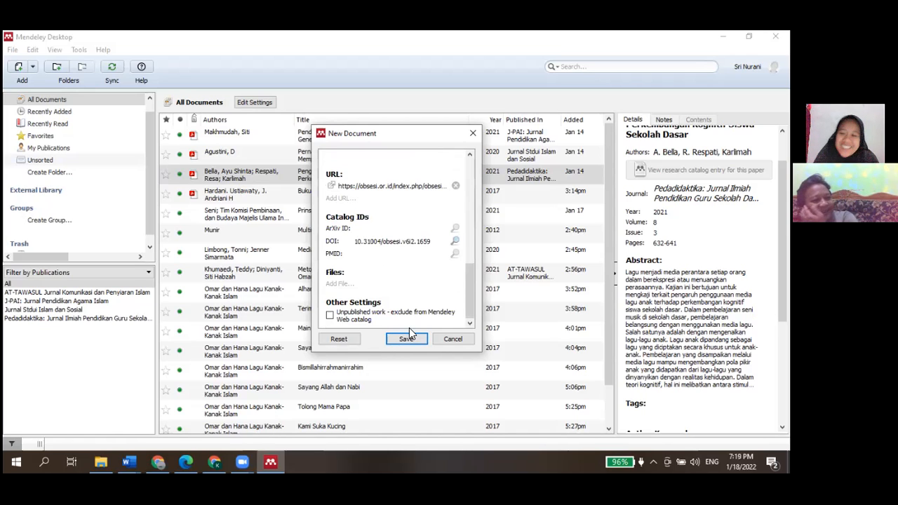
pyautogui.click(406, 339)
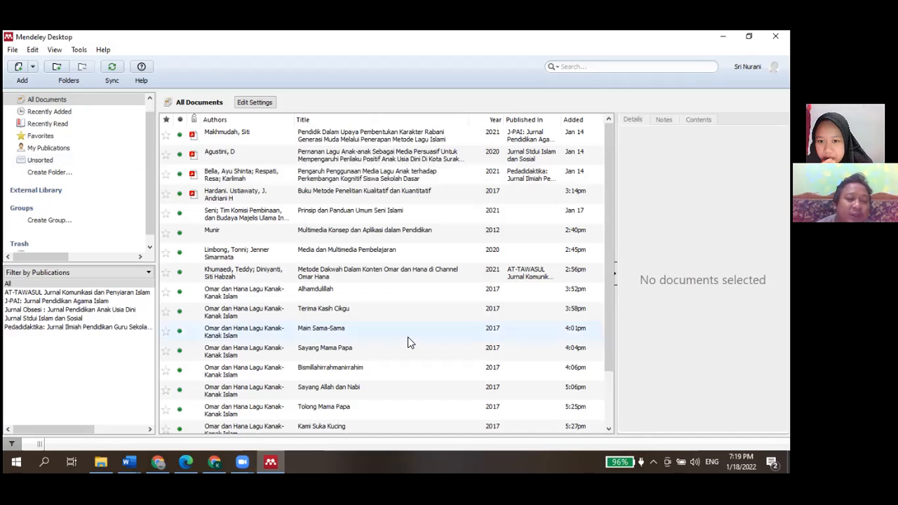
# Switch to the Word article and delete the leftover Khumaedi reference entry on the last page
pyautogui.click(138, 454)
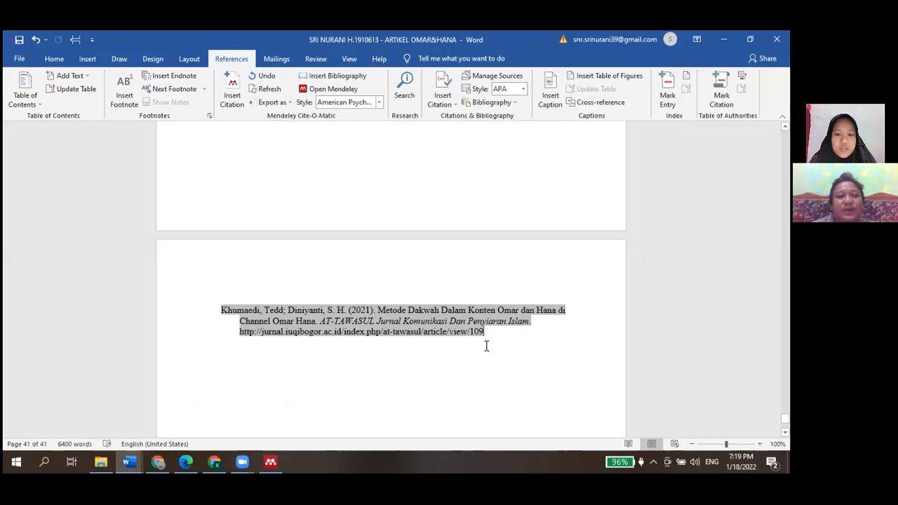
pyautogui.scroll(1, 485, 345)
pyautogui.moveTo(245, 324); pyautogui.dragTo(217, 324)
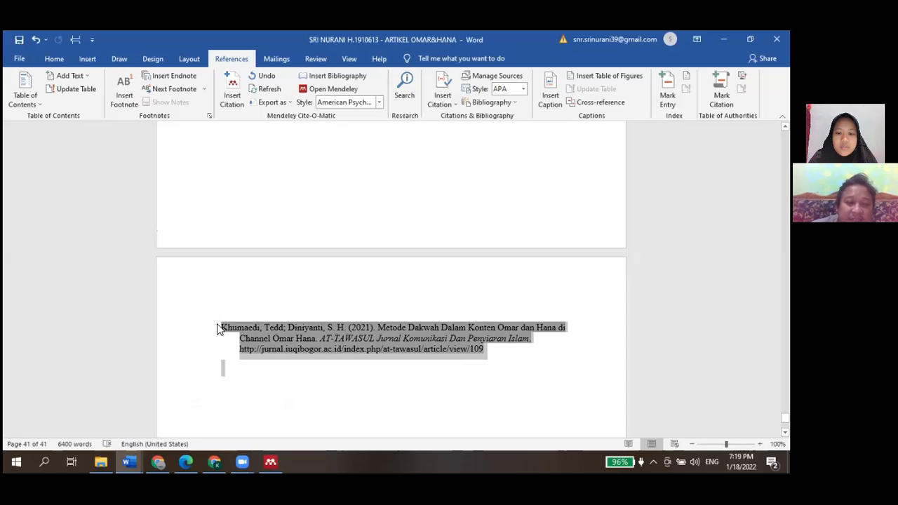
pyautogui.press('Delete')
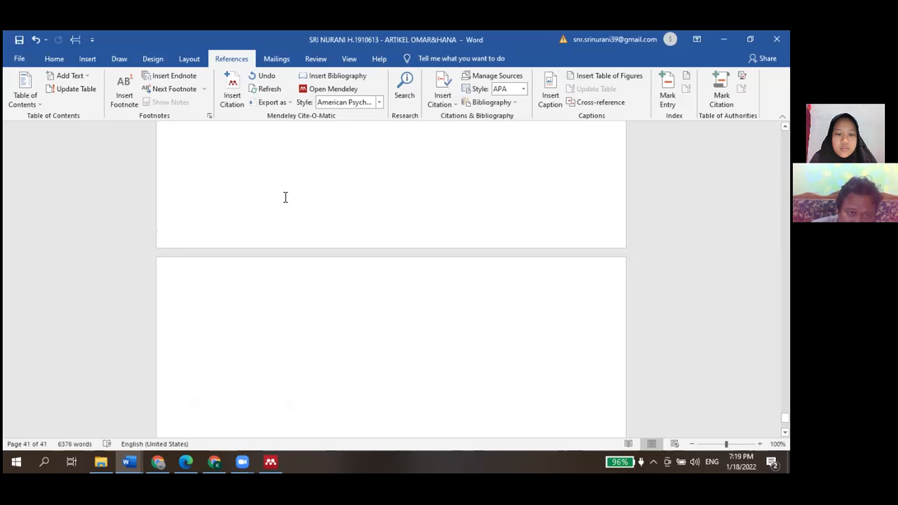
# Refresh all Mendeley citations in the document and check the DAFTAR PUSTAKA reference list
pyautogui.click(267, 79)
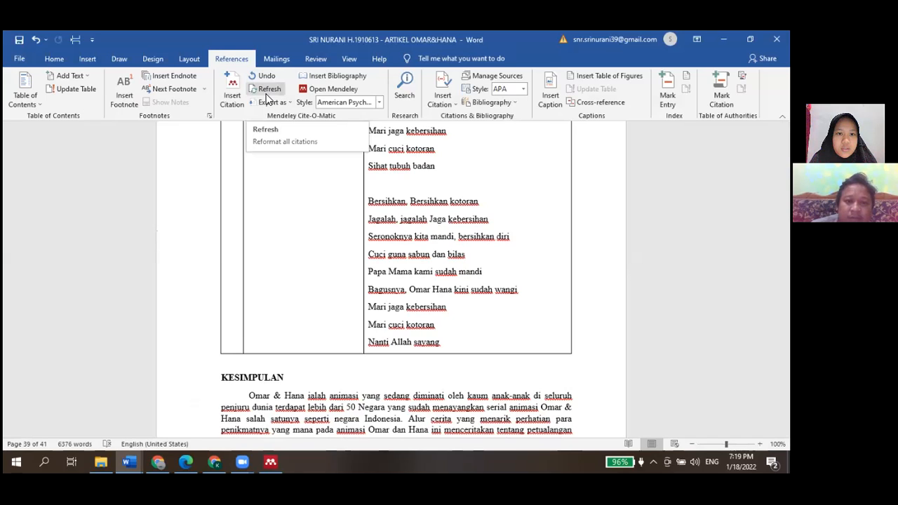
pyautogui.click(267, 98)
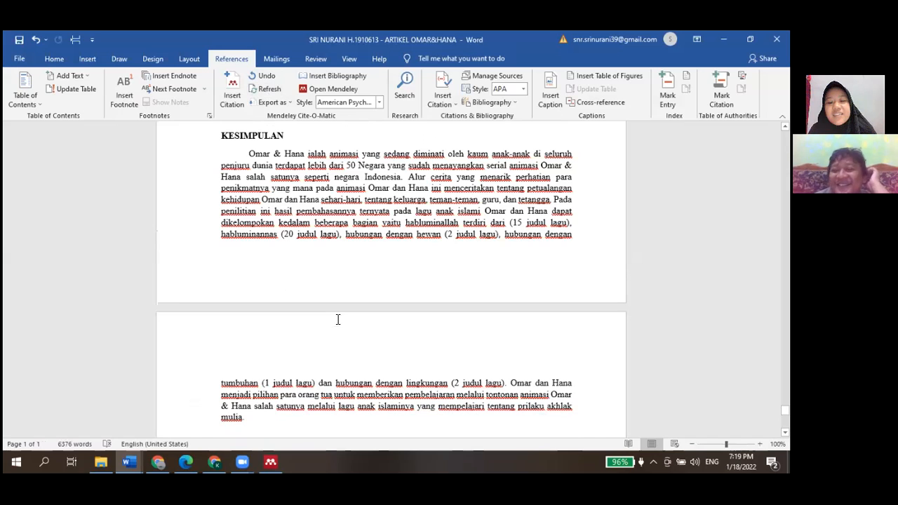
pyautogui.scroll(-10, 334, 231)
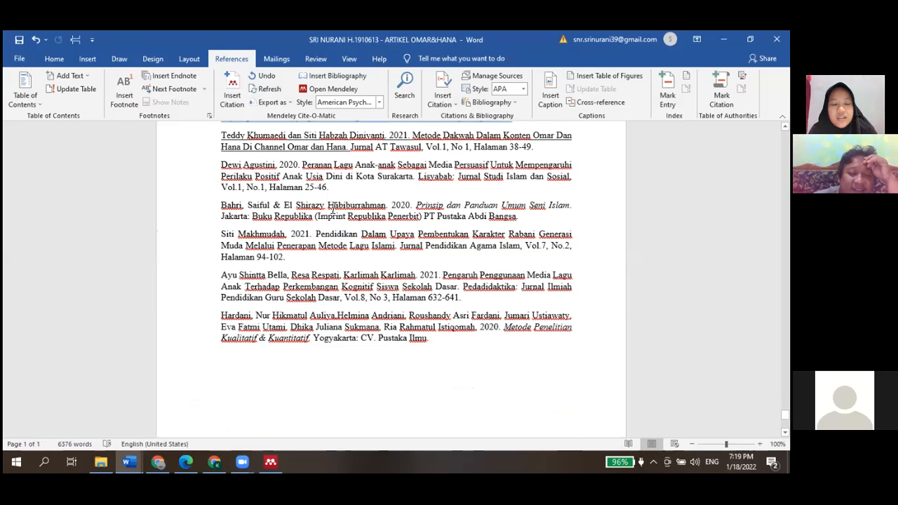
pyautogui.scroll(3, 334, 207)
pyautogui.scroll(-1, 334, 208)
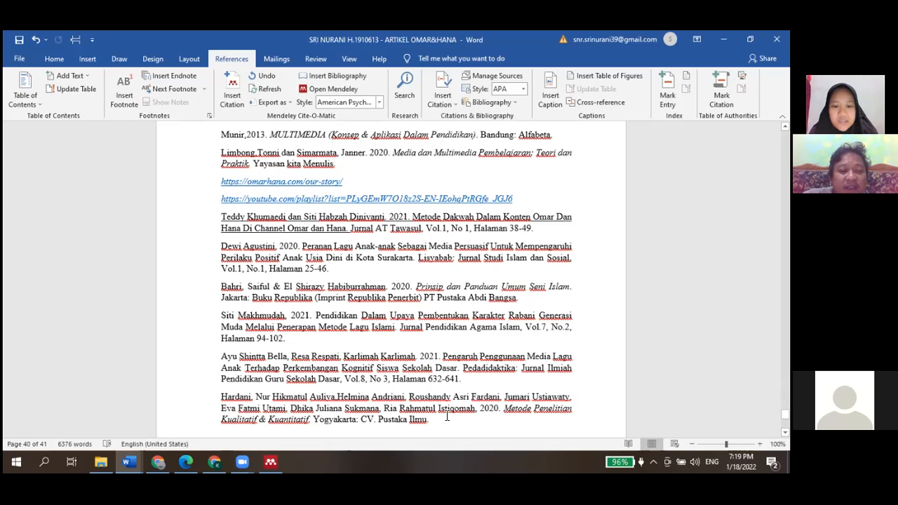
pyautogui.scroll(-3, 447, 416)
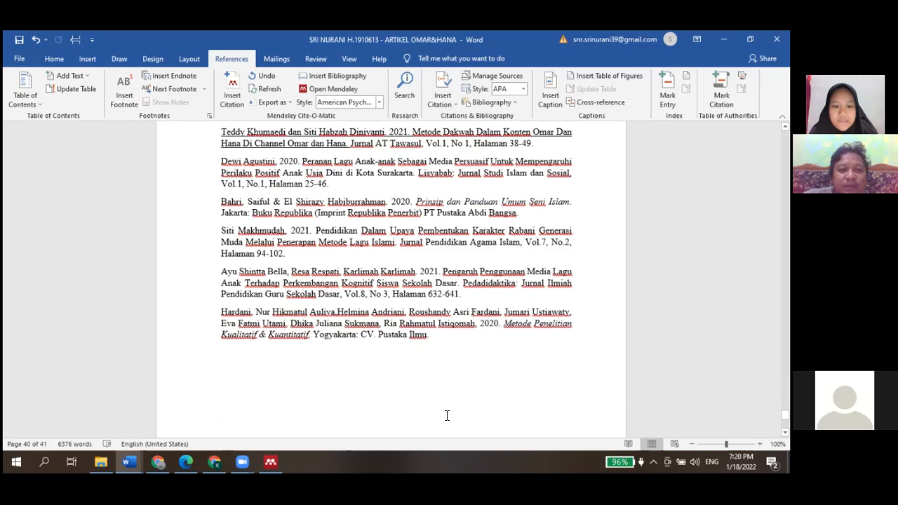
pyautogui.scroll(-4, 447, 416)
pyautogui.scroll(10, 310, 255)
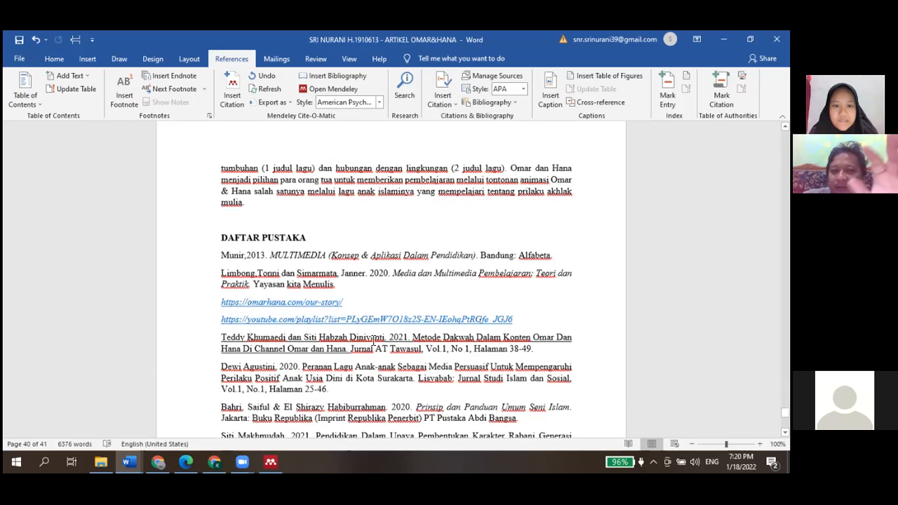
# Add a blank line under the DAFTAR PUSTAKA heading and insert a Mendeley bibliography there
pyautogui.click(309, 254)
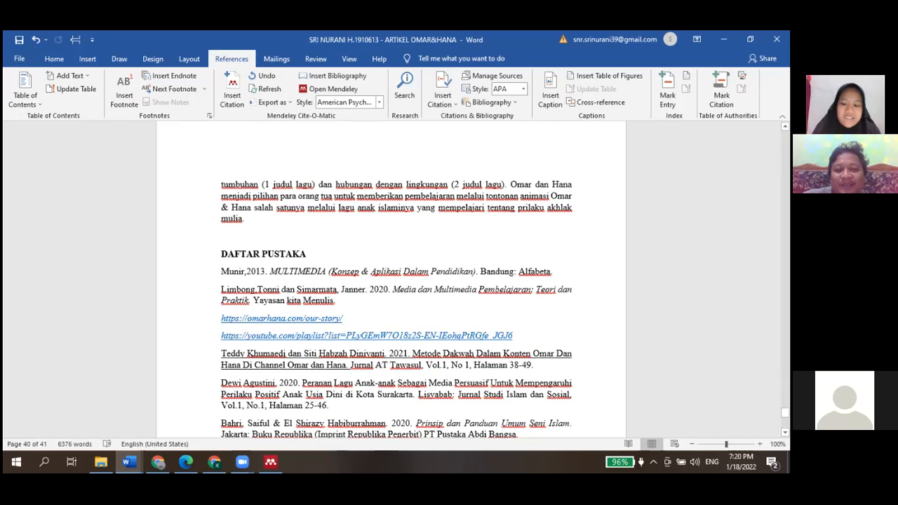
pyautogui.press('Return')
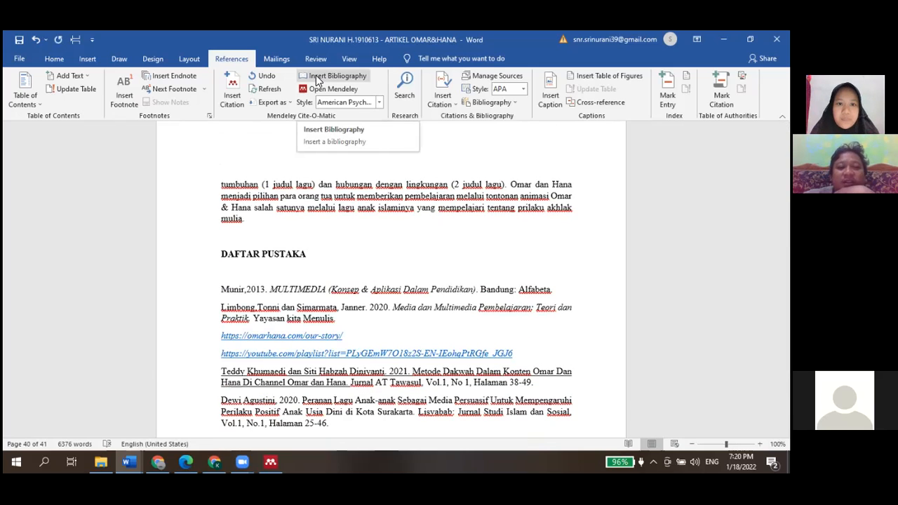
pyautogui.click(317, 80)
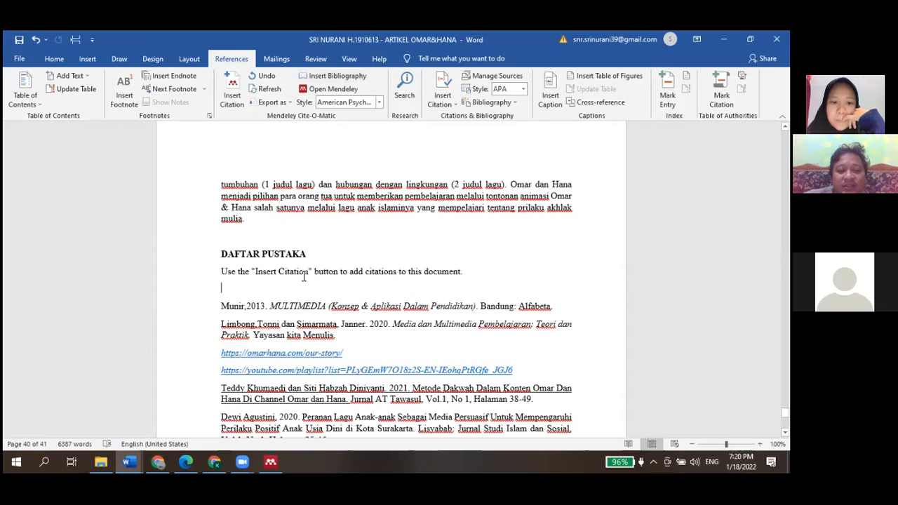
pyautogui.scroll(5, 303, 276)
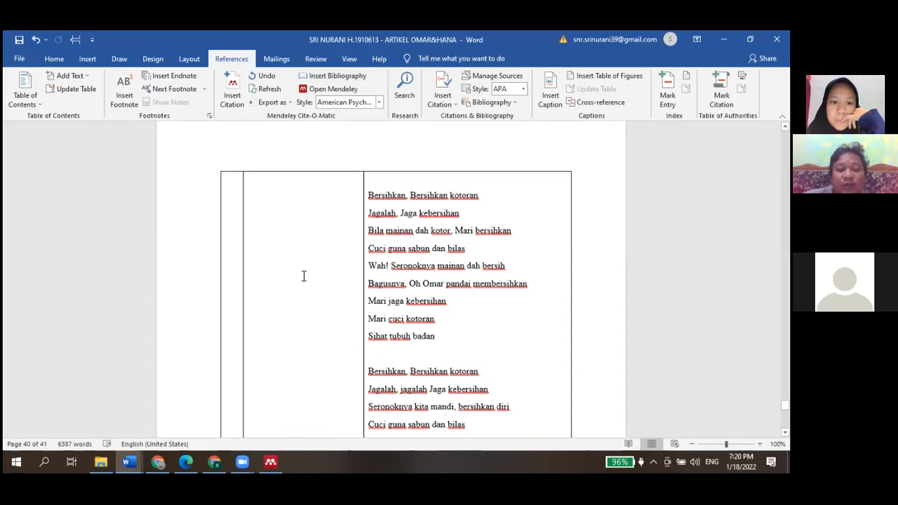
# Return to the introduction and delete the manually typed (Munir,2013) citation after "file gif"
pyautogui.scroll(3, 303, 276)
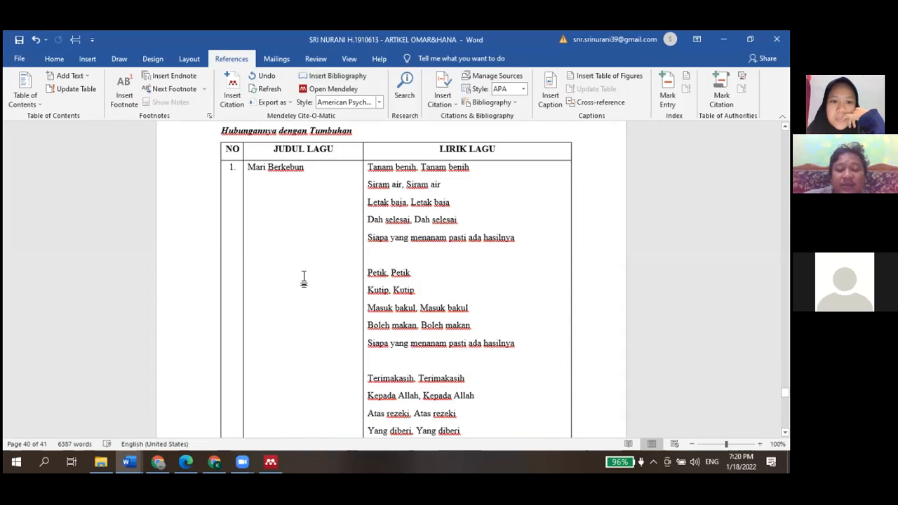
pyautogui.scroll(5, 303, 275)
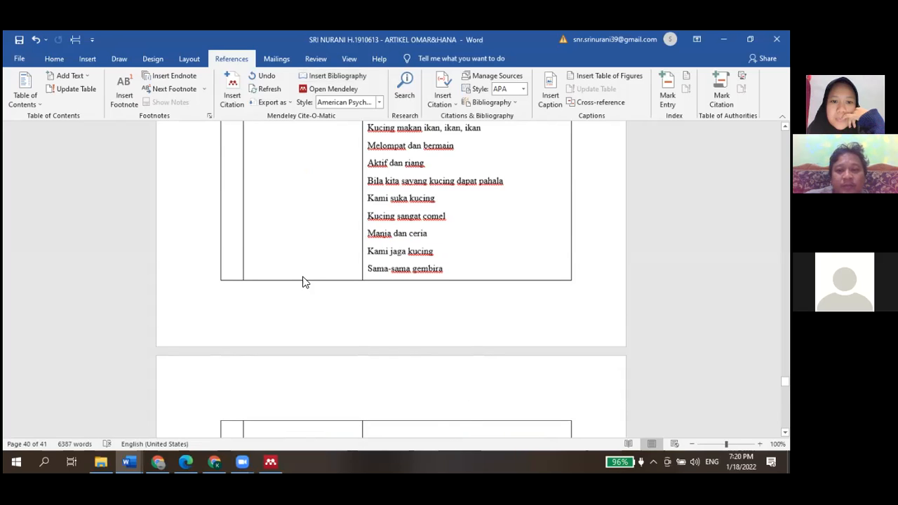
pyautogui.scroll(5, 303, 280)
pyautogui.scroll(10, 304, 281)
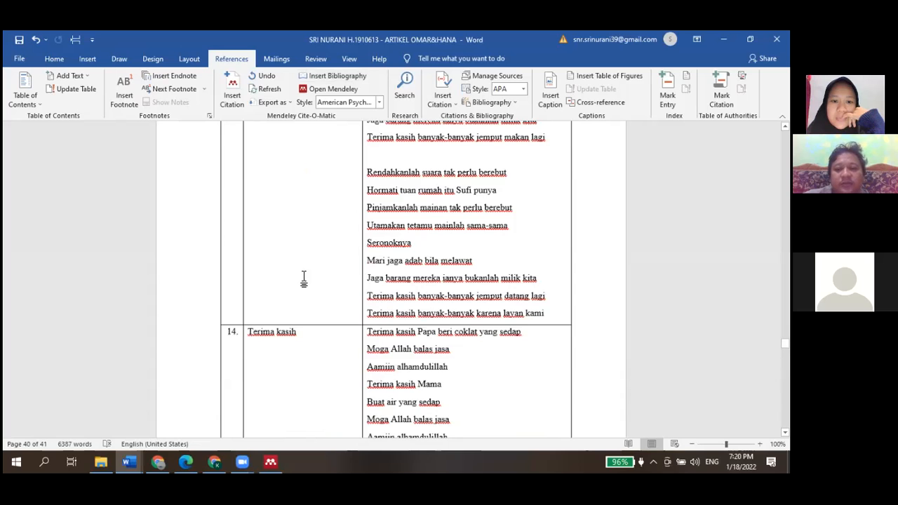
pyautogui.scroll(5, 304, 281)
pyautogui.scroll(5, 304, 281)
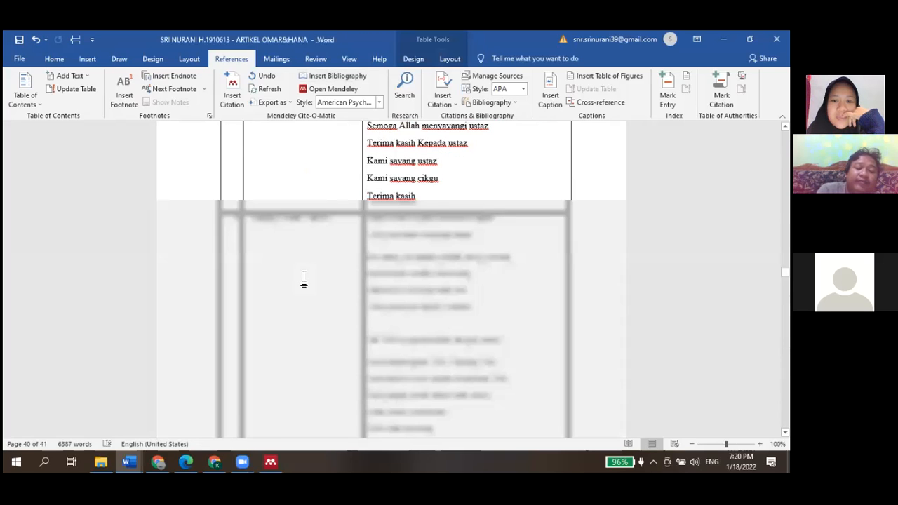
pyautogui.scroll(5, 303, 280)
pyautogui.scroll(20, 304, 277)
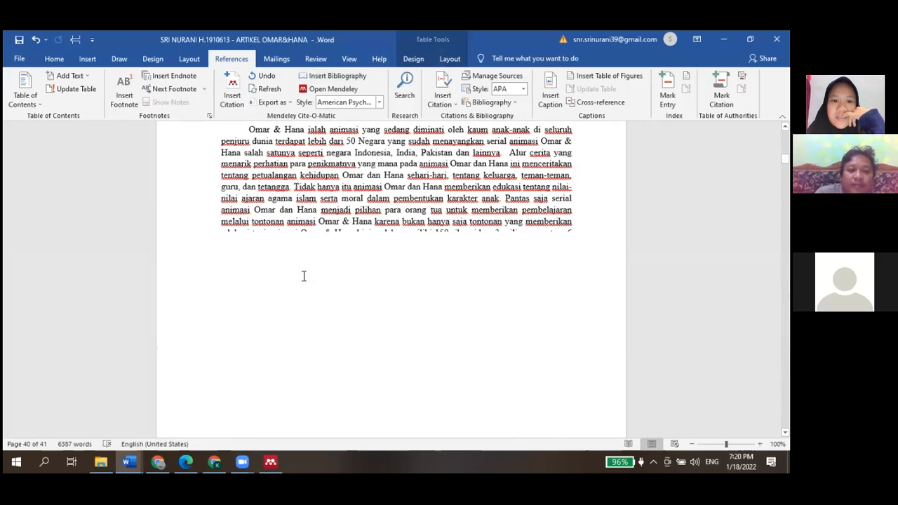
pyautogui.scroll(-3, 304, 276)
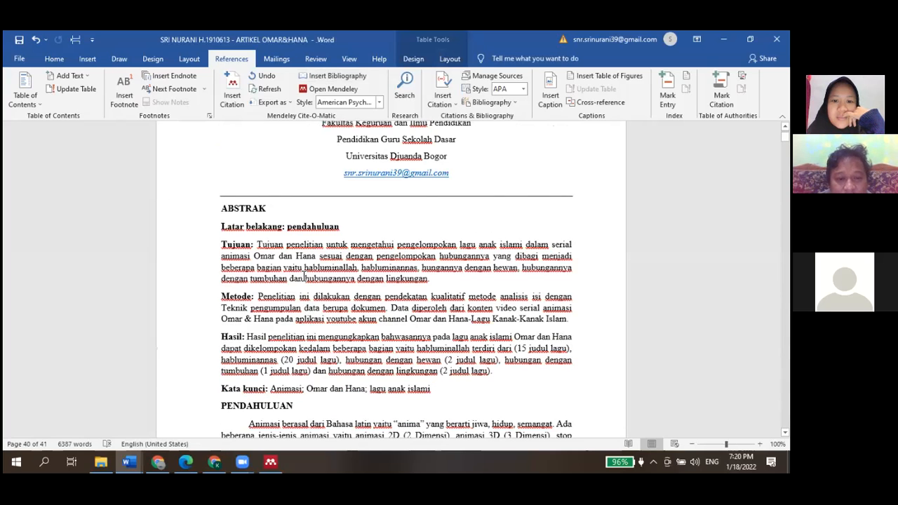
pyautogui.scroll(-3, 304, 276)
pyautogui.scroll(-3, 304, 277)
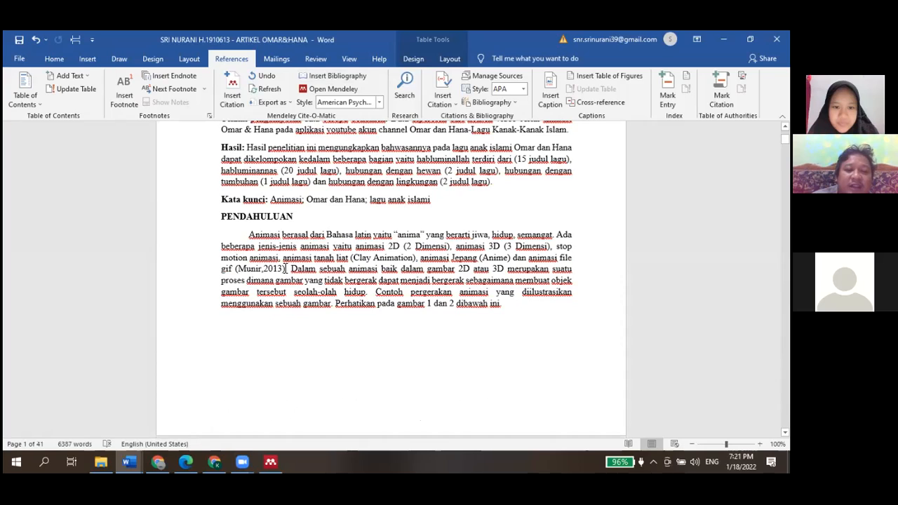
pyautogui.moveTo(285, 269); pyautogui.dragTo(237, 268)
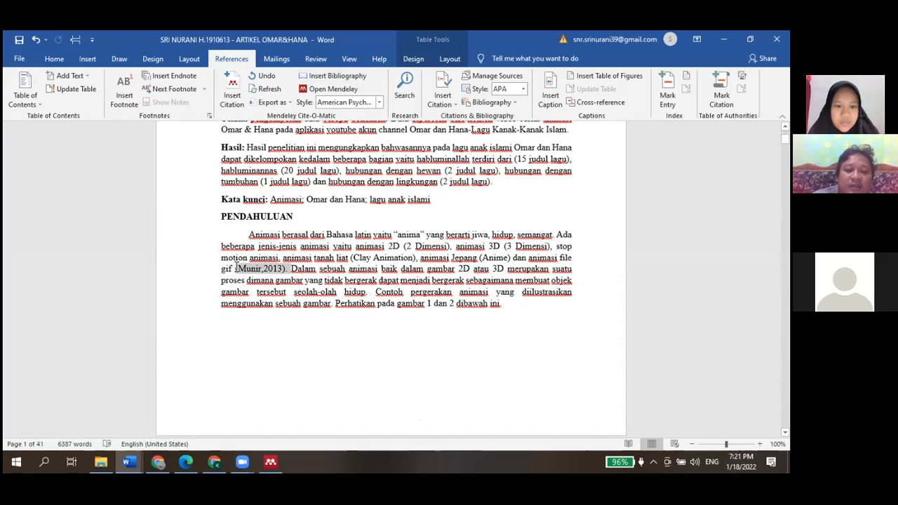
pyautogui.press('Delete')
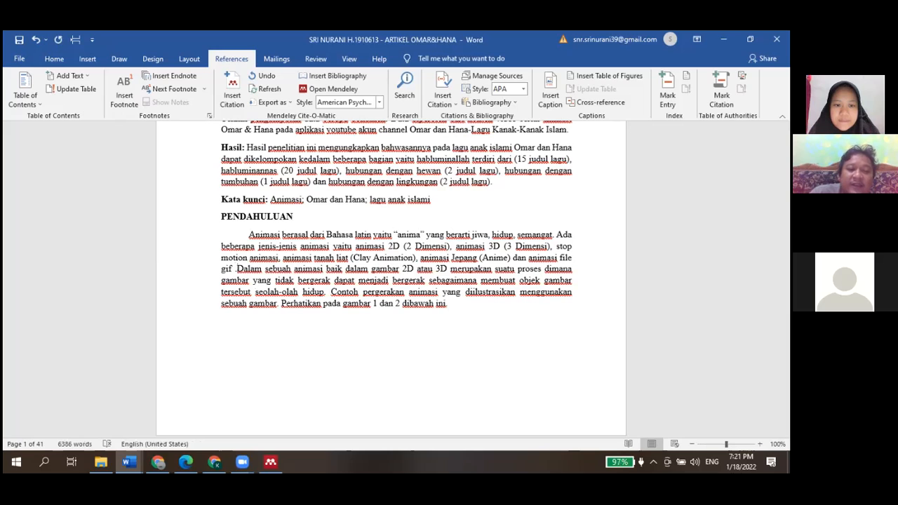
# Tidy the spacing there and insert a Mendeley citation by searching "munir" to cite the Munir 2012 book
pyautogui.click(235, 269)
pyautogui.press('BackSpace')
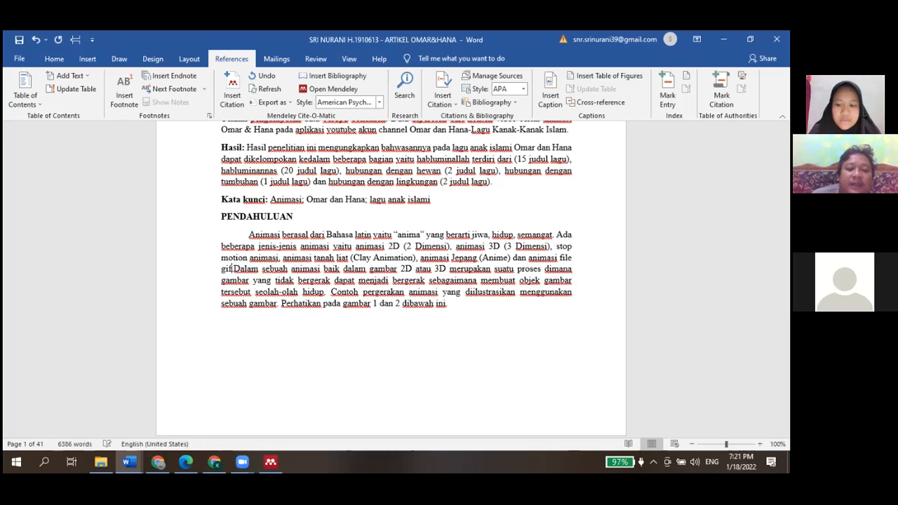
pyautogui.write('.')
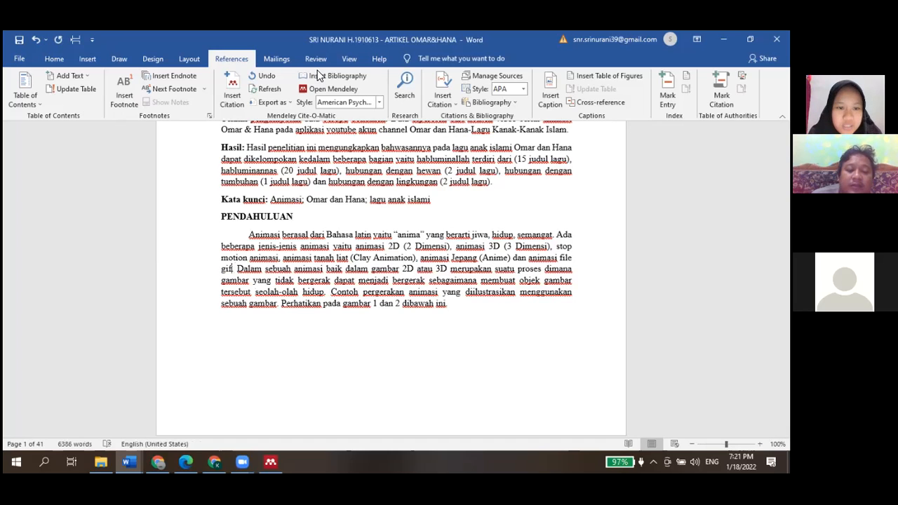
pyautogui.click(236, 92)
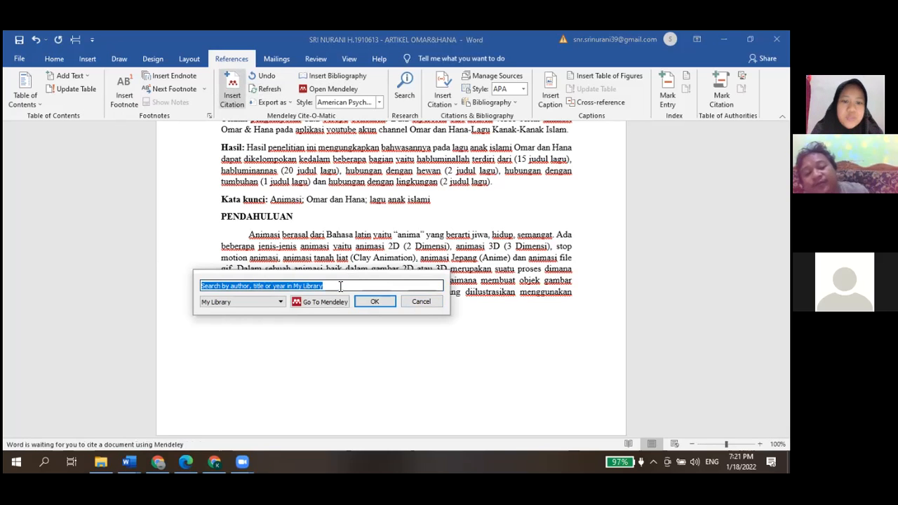
pyautogui.write('mun')
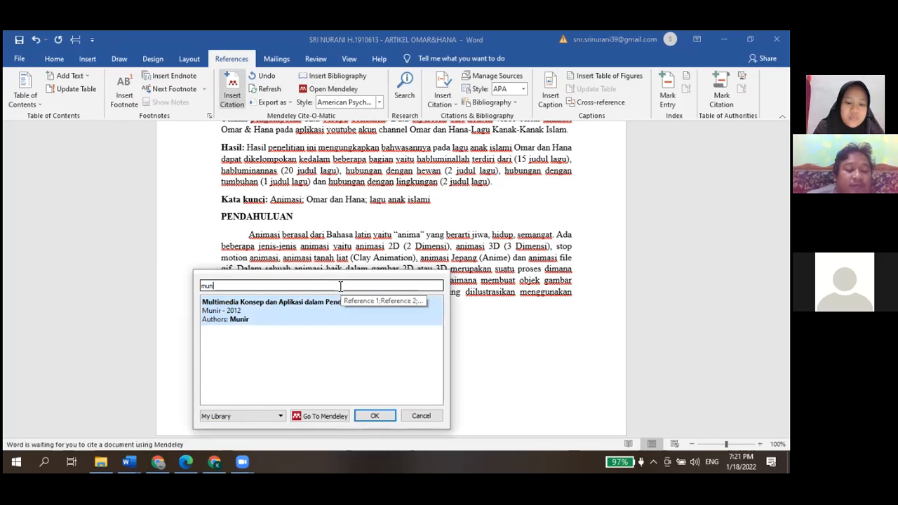
pyautogui.write('ir')
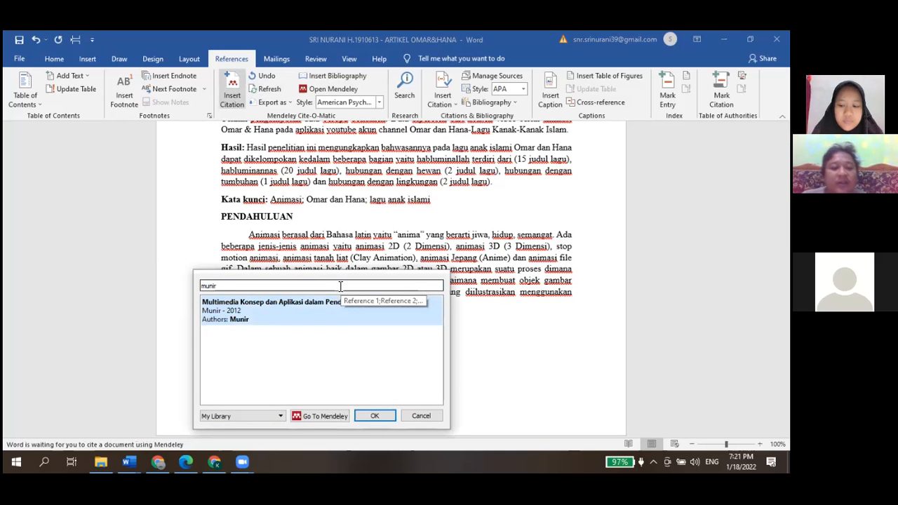
pyautogui.press('Return')
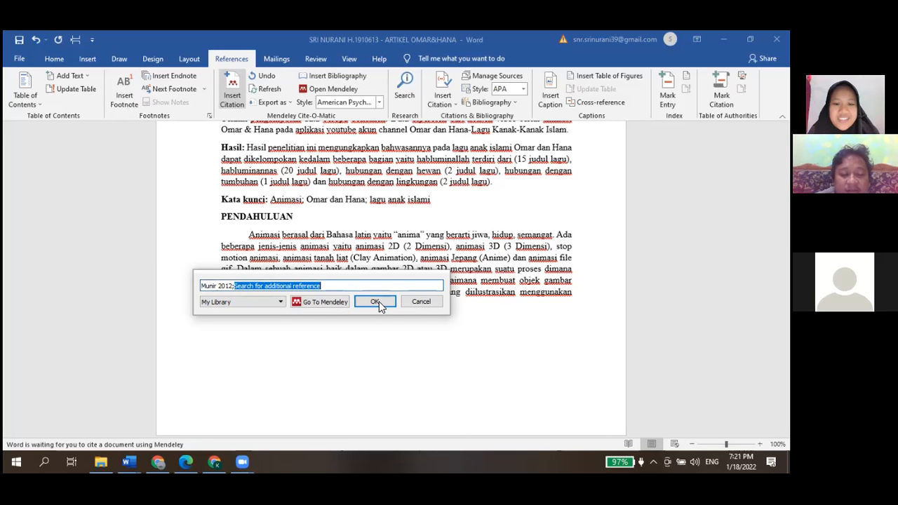
pyautogui.click(377, 302)
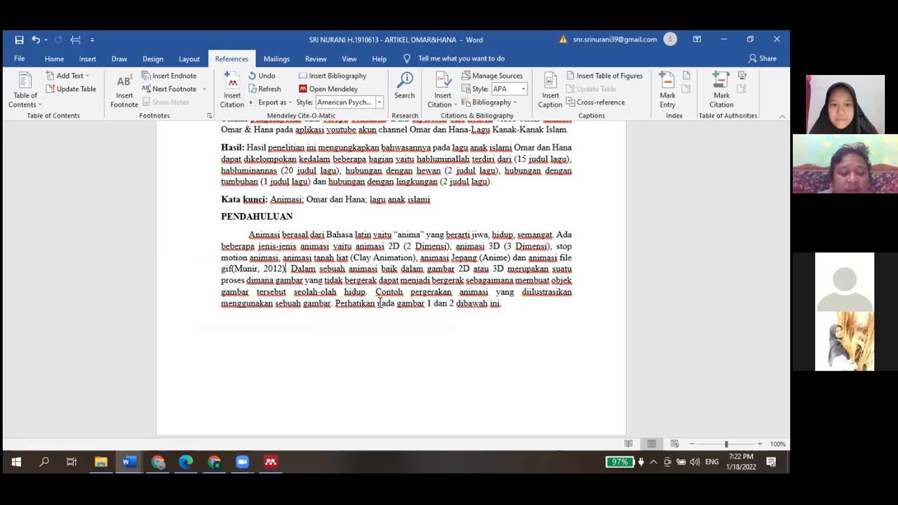
# Delete the manually typed (Limbong&Simarmata, 2020) citation after "dikomputer" in the next paragraph
pyautogui.click(232, 269)
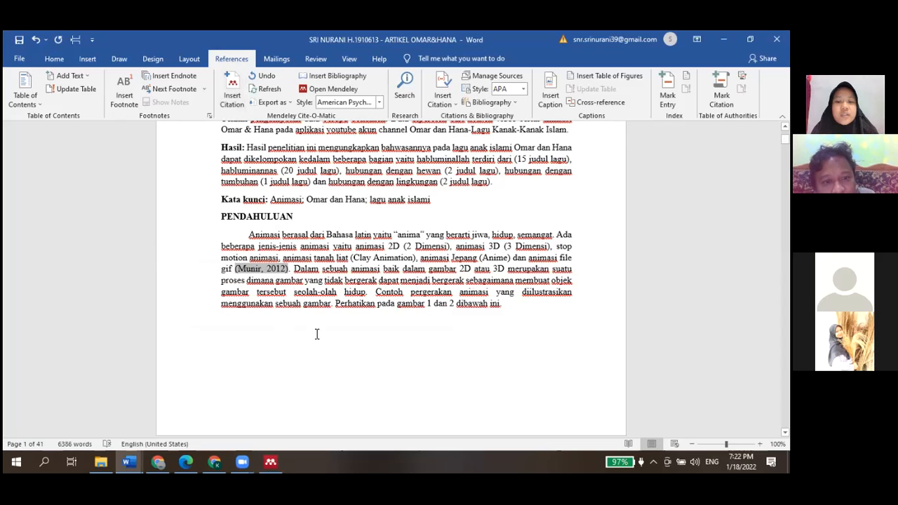
pyautogui.scroll(-5, 313, 334)
pyautogui.scroll(-8, 317, 335)
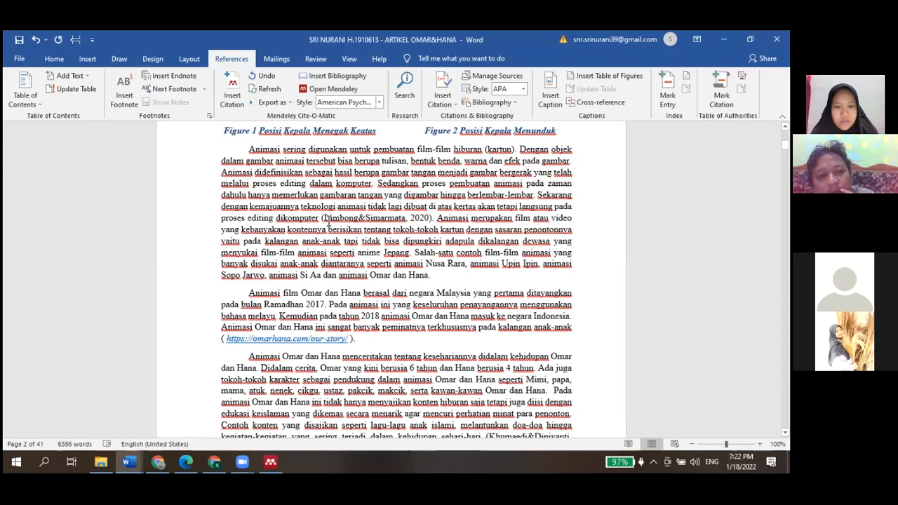
pyautogui.click(322, 219)
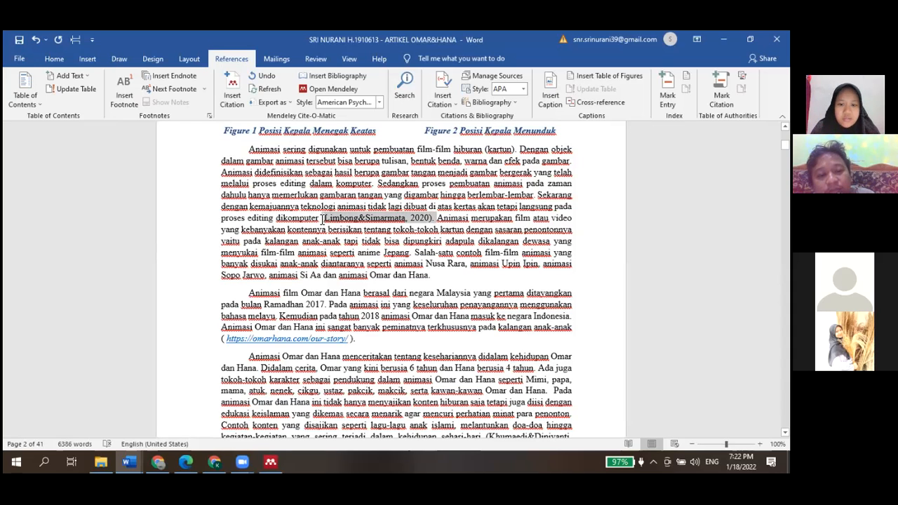
pyautogui.press('Delete')
pyautogui.press('Delete')
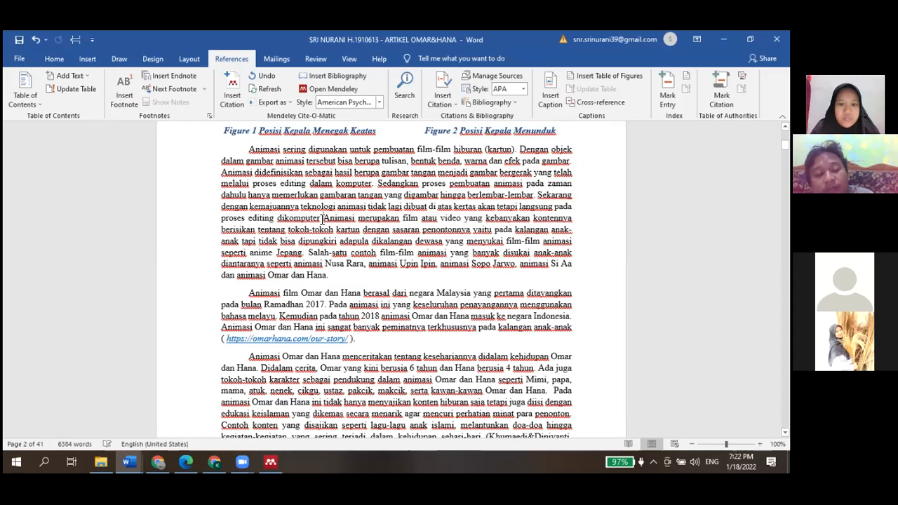
# Insert a Mendeley citation in its place by searching "limb" for the Limbong and Simarmata 2020 book
pyautogui.click(234, 94)
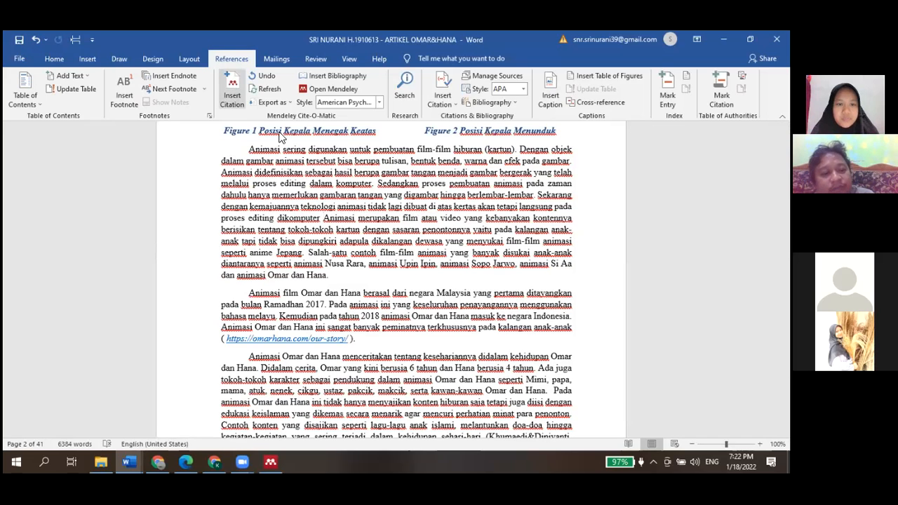
pyautogui.write('limb')
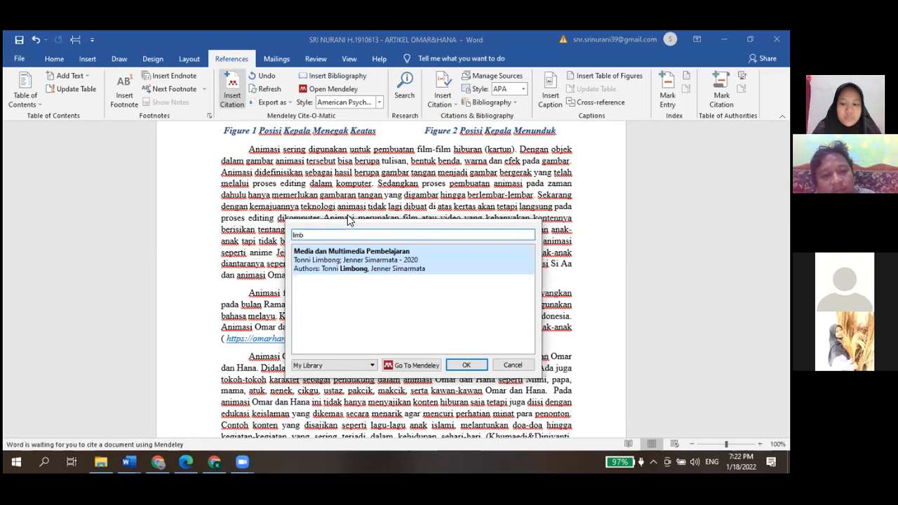
pyautogui.press('Return')
pyautogui.press('Return')
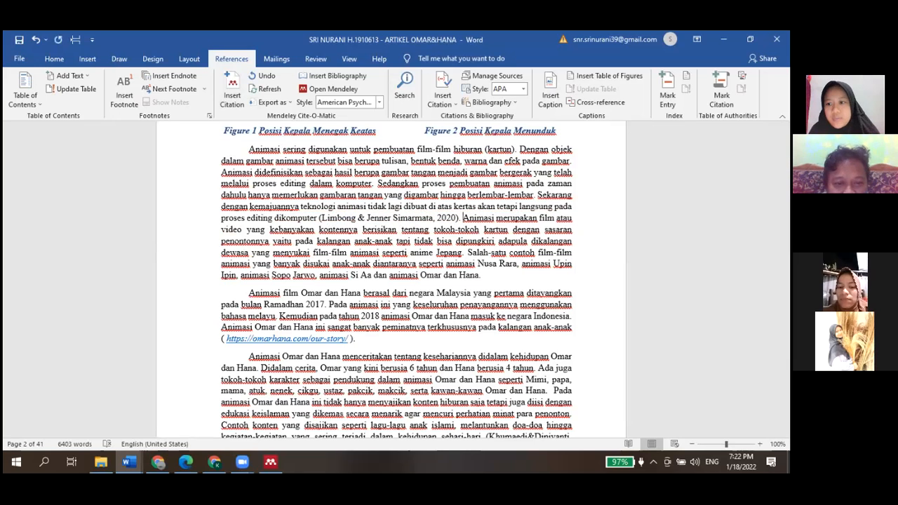
# Review the DAFTAR PUSTAKA entries, then open the Limbong book's details in Mendeley Desktop
pyautogui.moveTo(785, 145); pyautogui.dragTo(785, 331)
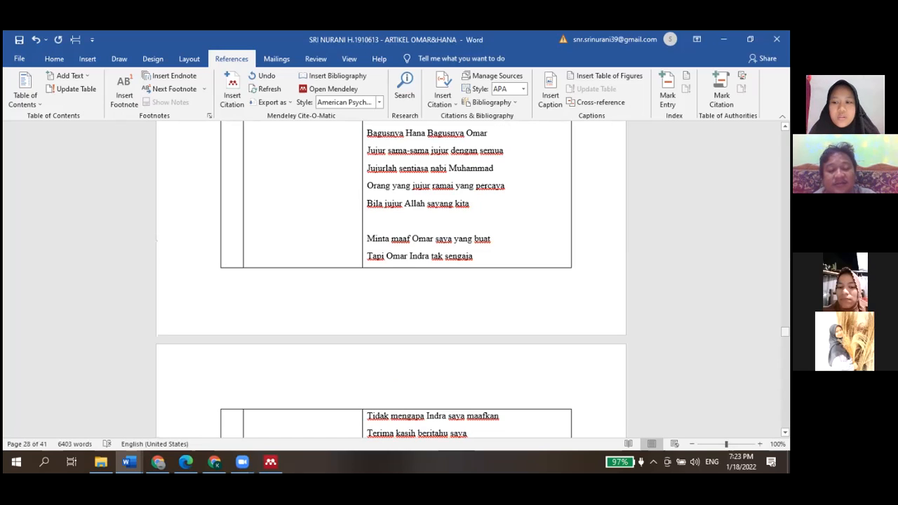
pyautogui.moveTo(785, 331); pyautogui.dragTo(784, 418)
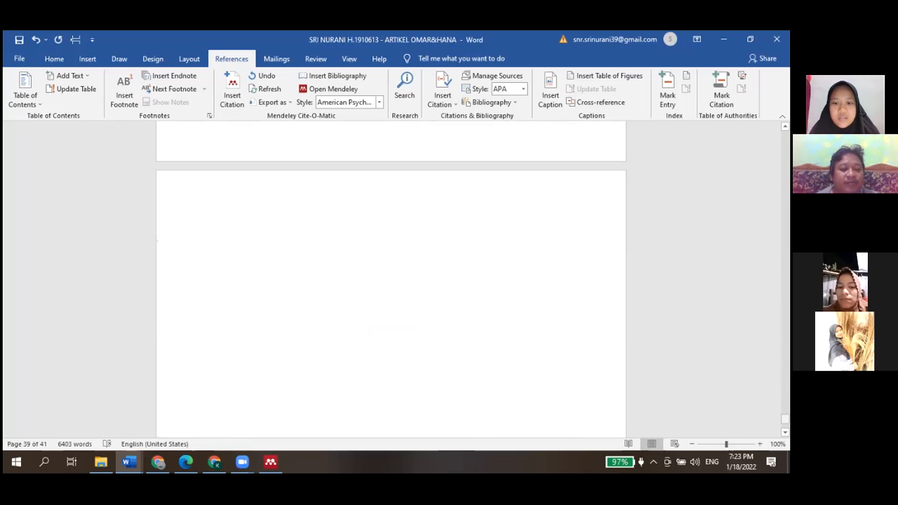
pyautogui.scroll(15, 359, 374)
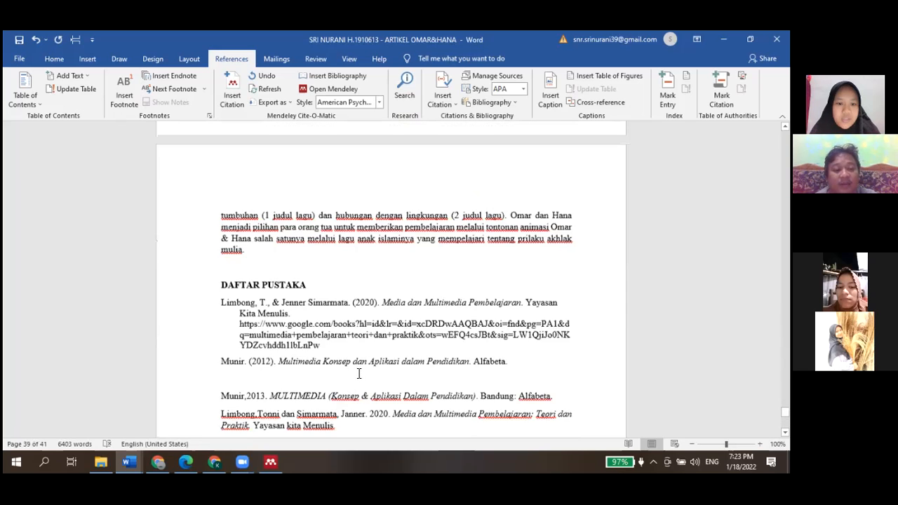
pyautogui.scroll(-1, 360, 373)
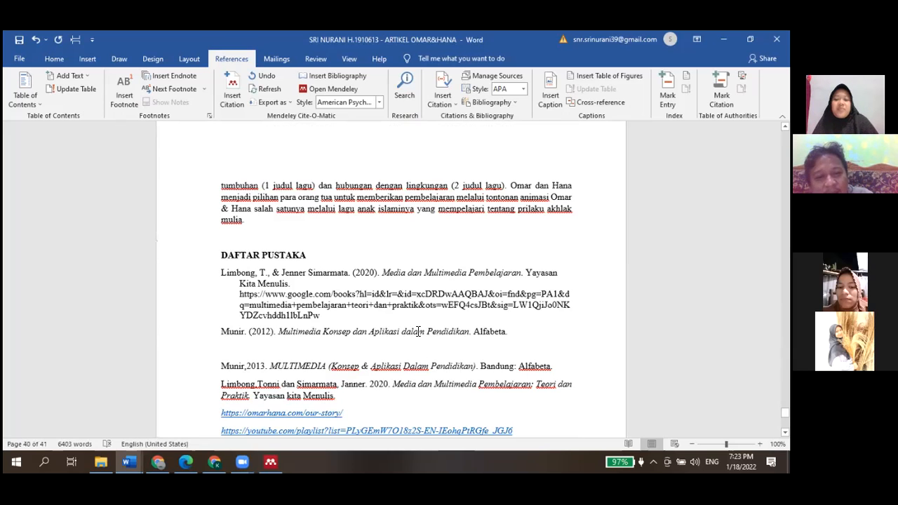
pyautogui.click(271, 460)
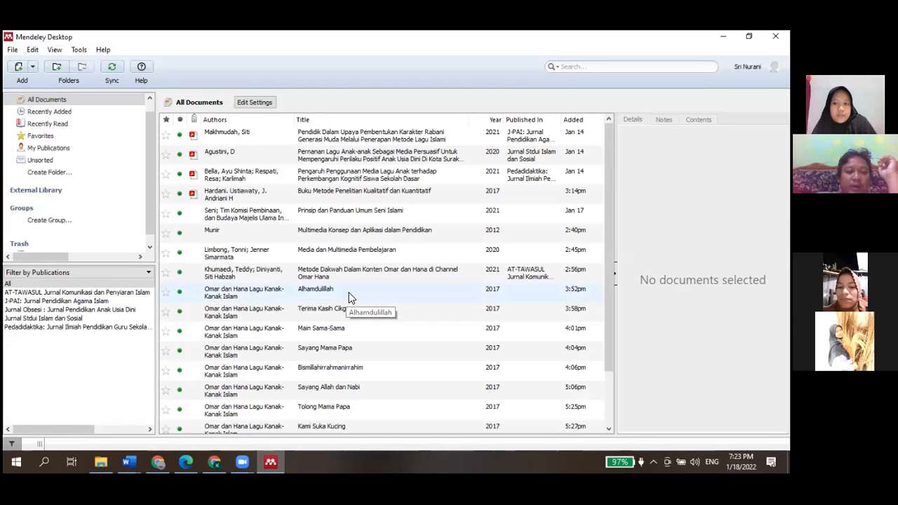
pyautogui.click(252, 254)
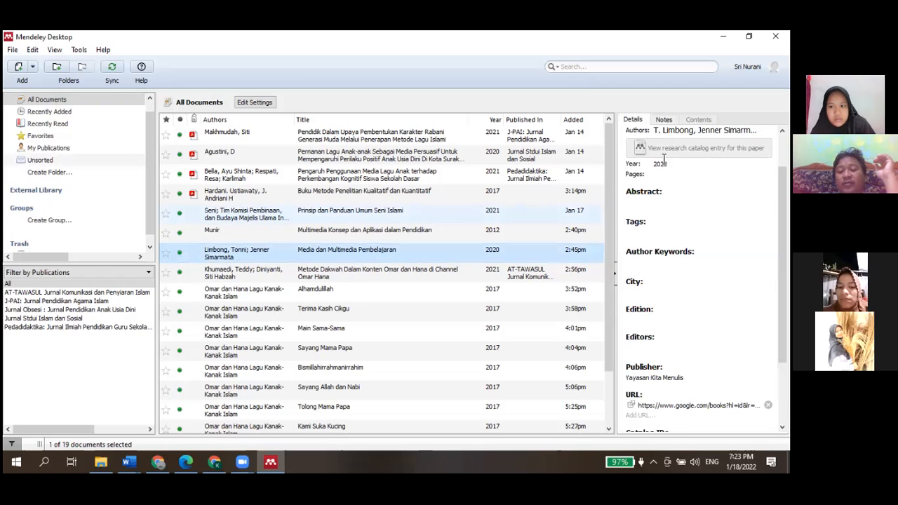
pyautogui.click(663, 131)
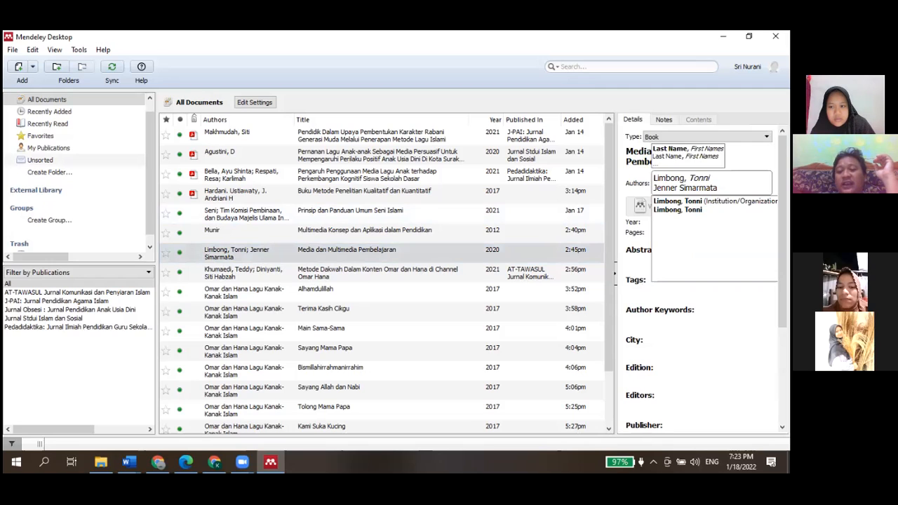
# Re-enter the second author Jenner Simarmata on its own line in the Limbong book's author list
pyautogui.click(653, 187)
pyautogui.press('BackSpace')
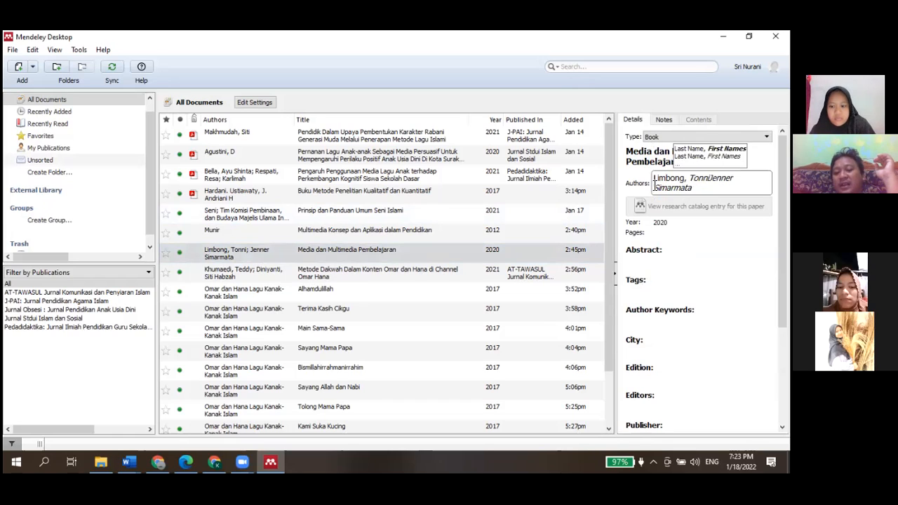
pyautogui.press('Return')
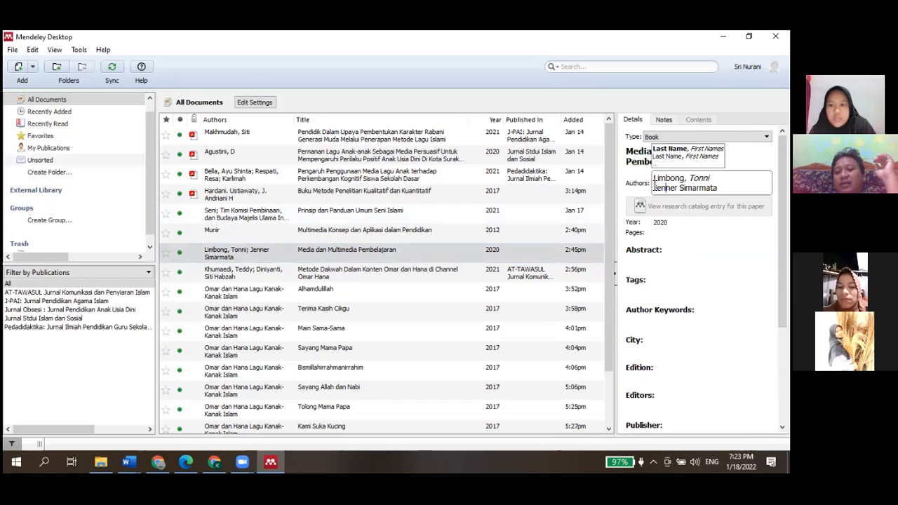
pyautogui.press('Return')
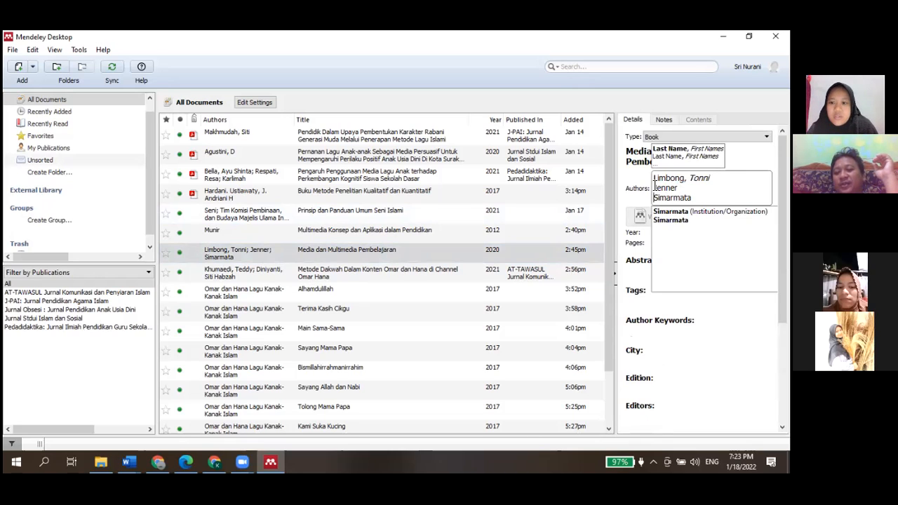
pyautogui.press('BackSpace')
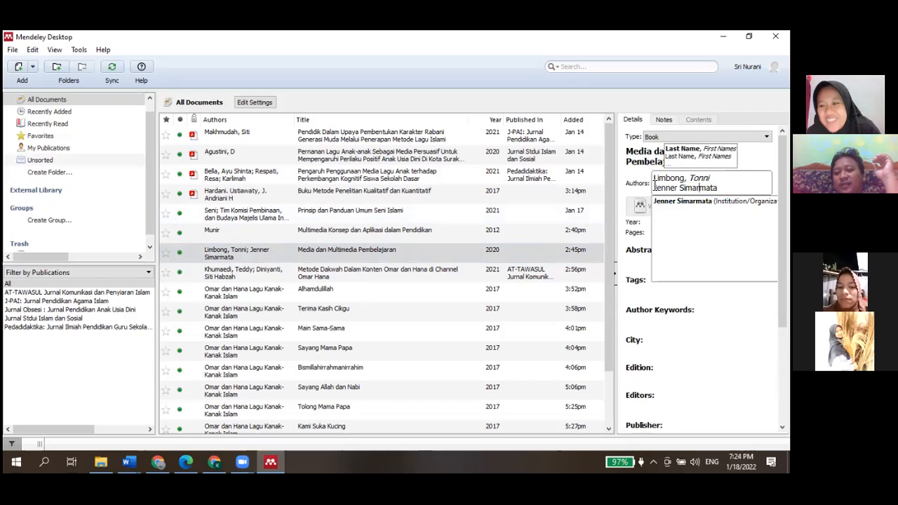
pyautogui.press('End')
pyautogui.press('Return')
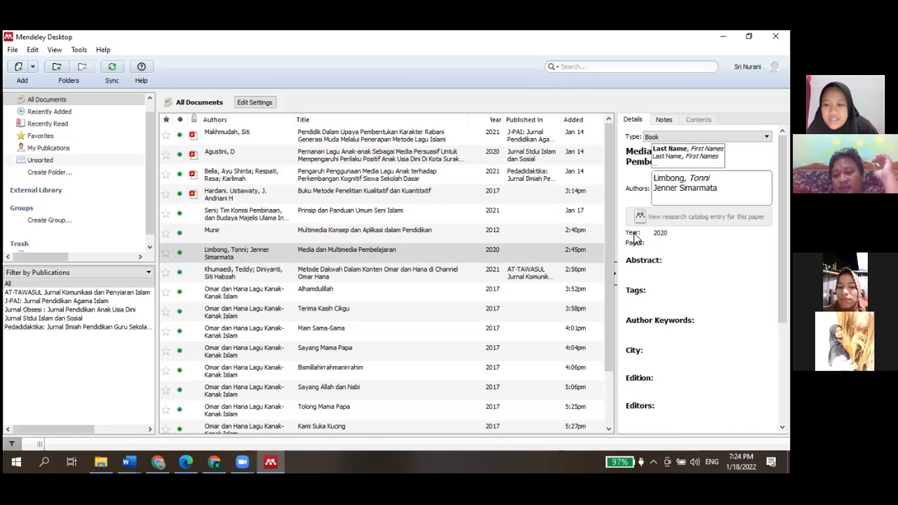
# Retype the second author as Jenner Simarmata in the Limbong book's author field and save the author list
pyautogui.click(545, 257)
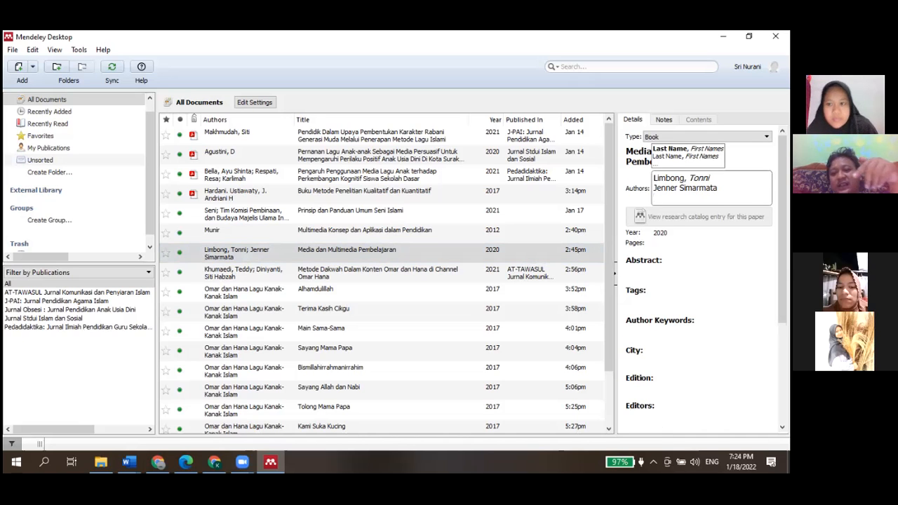
pyautogui.press('BackSpace')
pyautogui.press('BackSpace')
pyautogui.press('BackSpace')
pyautogui.press('BackSpace')
pyautogui.press('BackSpace')
pyautogui.press('BackSpace')
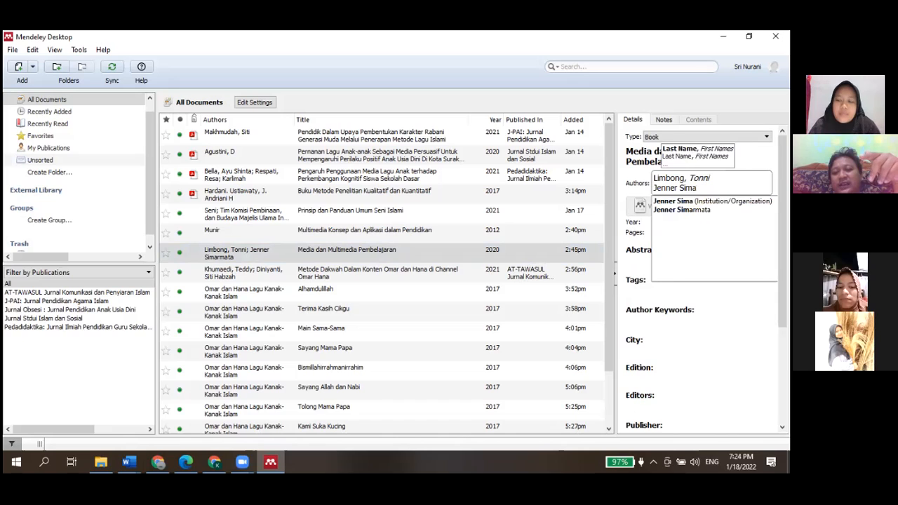
pyautogui.press('BackSpace')
pyautogui.press('BackSpace')
pyautogui.press('BackSpace')
pyautogui.press('BackSpace')
pyautogui.press('BackSpace')
pyautogui.press('BackSpace')
pyautogui.press('BackSpace')
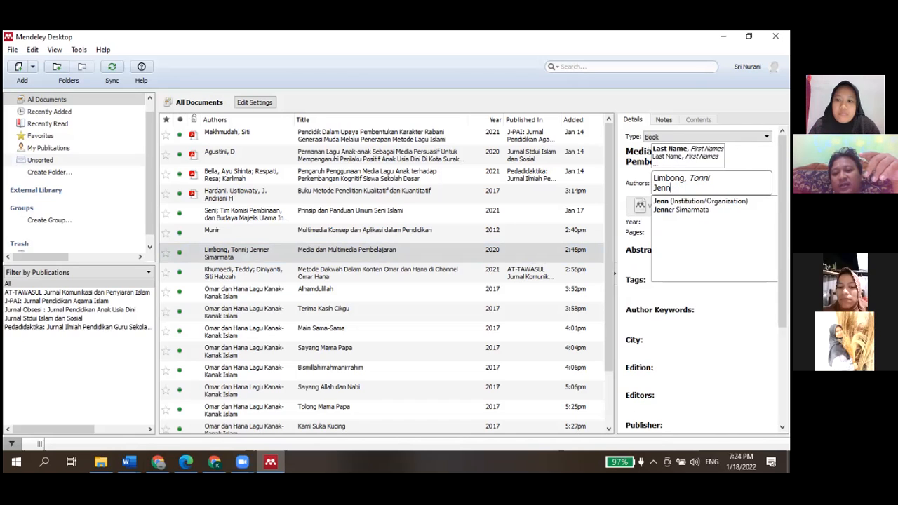
pyautogui.press('BackSpace')
pyautogui.press('BackSpace')
pyautogui.press('BackSpace')
pyautogui.press('BackSpace')
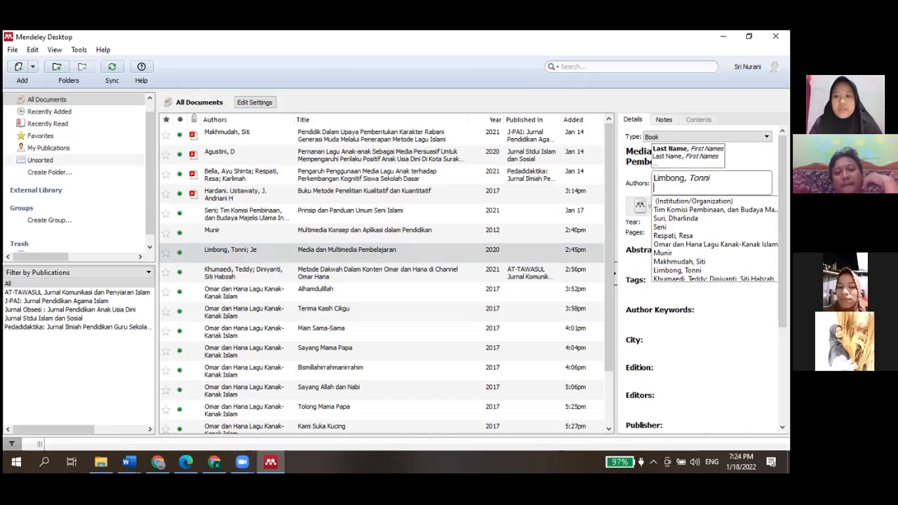
pyautogui.write('J')
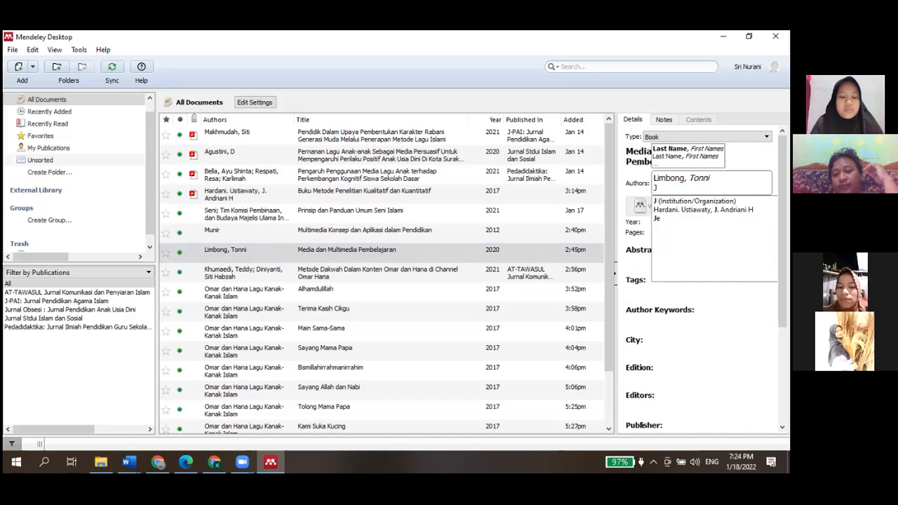
pyautogui.write('enner Simarmata')
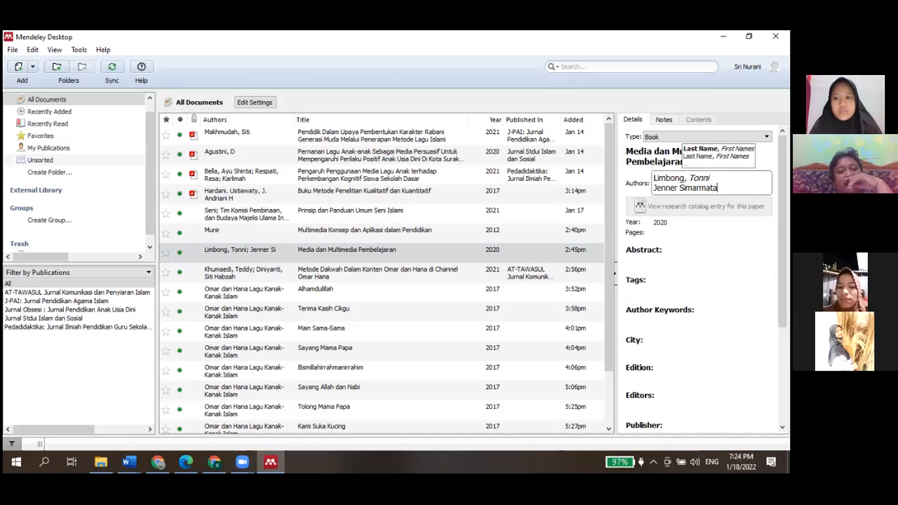
pyautogui.press('Return')
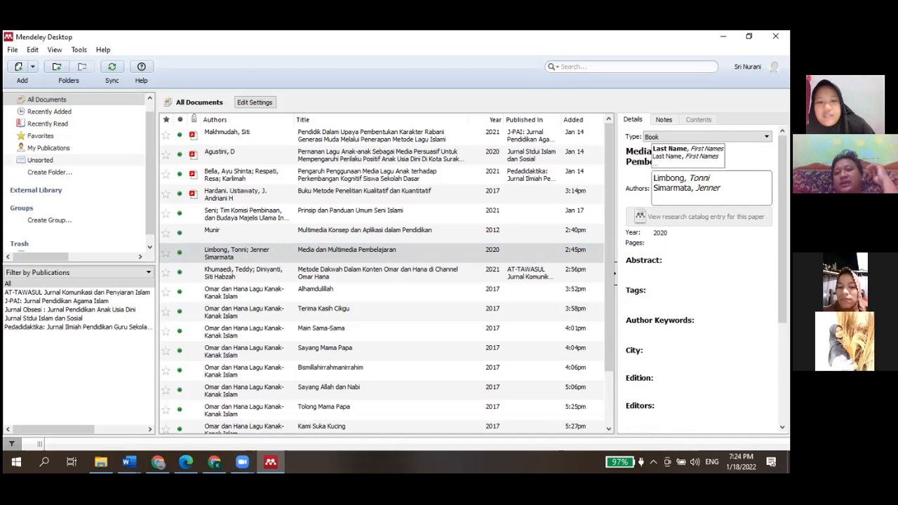
pyautogui.click(578, 258)
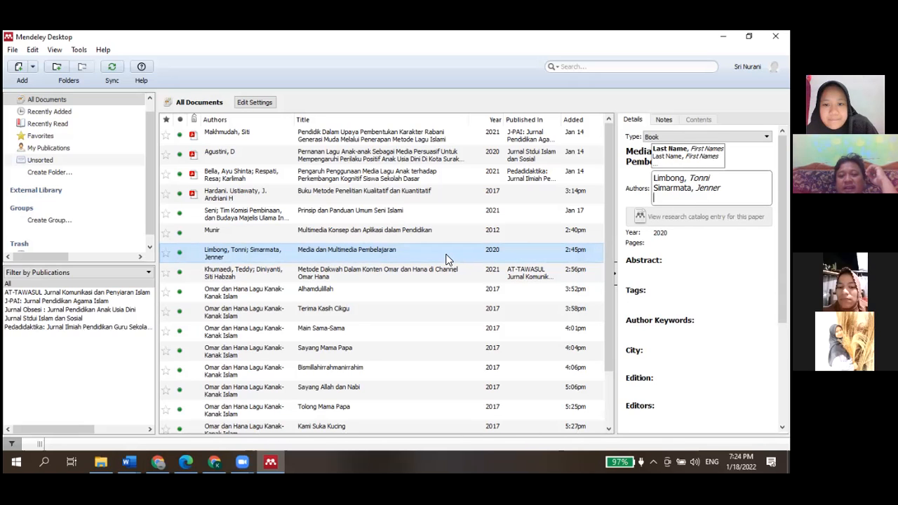
pyautogui.press('Return')
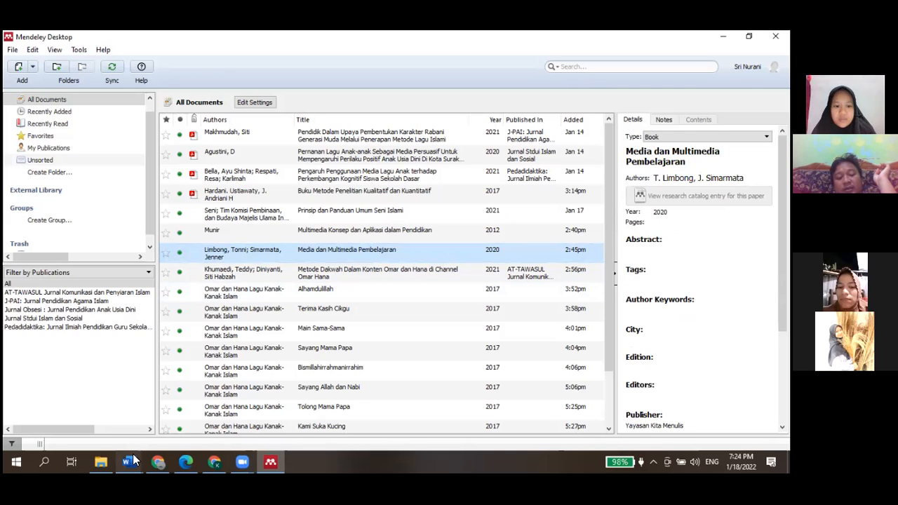
# Switch to Word and refresh the Mendeley citations and bibliography
pyautogui.moveTo(134, 460)
pyautogui.click(114, 431)
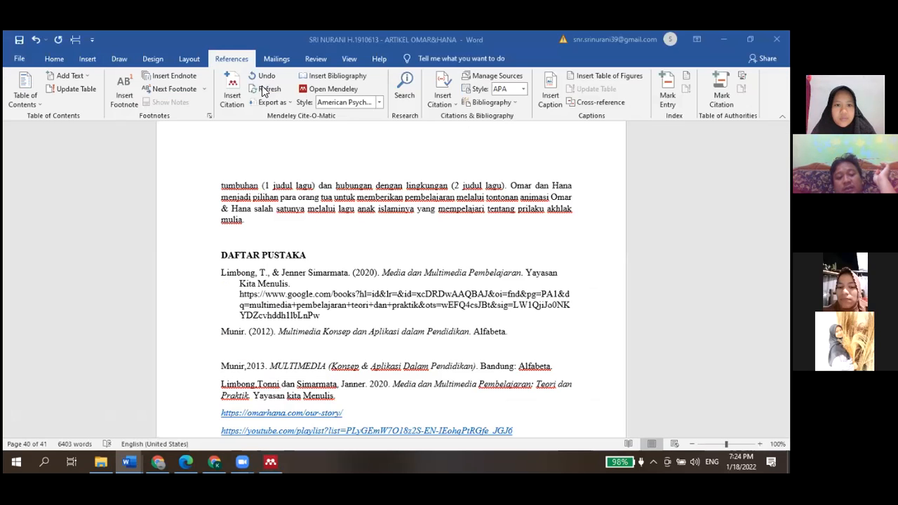
pyautogui.click(264, 92)
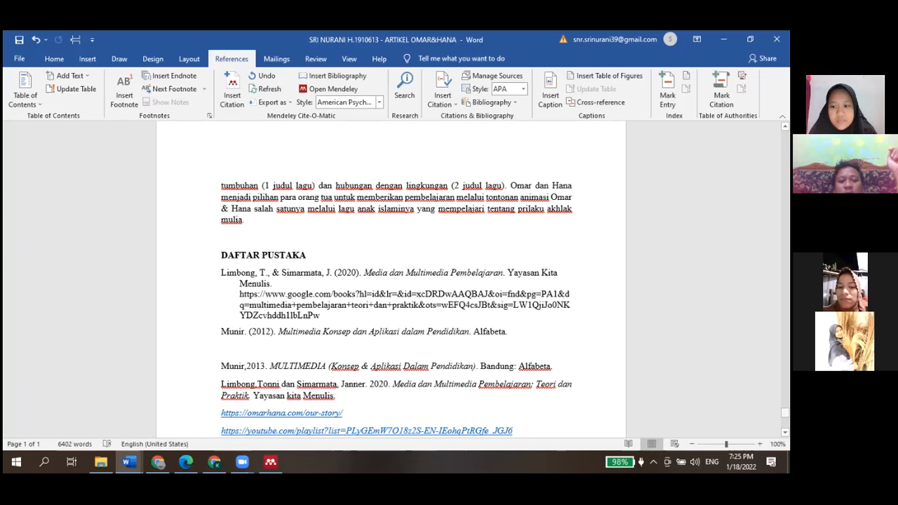
# Scroll back through the article to review the in-text citations in the introduction paragraphs
pyautogui.moveTo(785, 414); pyautogui.dragTo(785, 179)
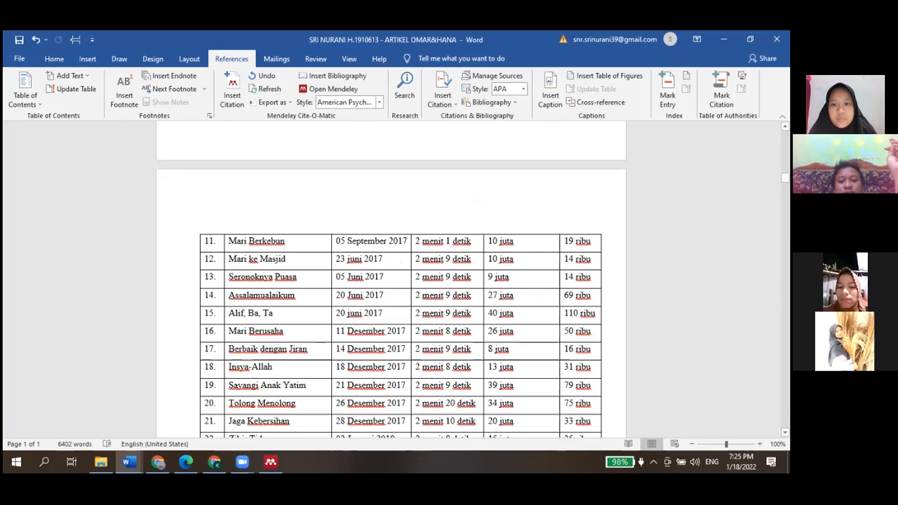
pyautogui.scroll(10, 460, 250)
pyautogui.scroll(5, 460, 249)
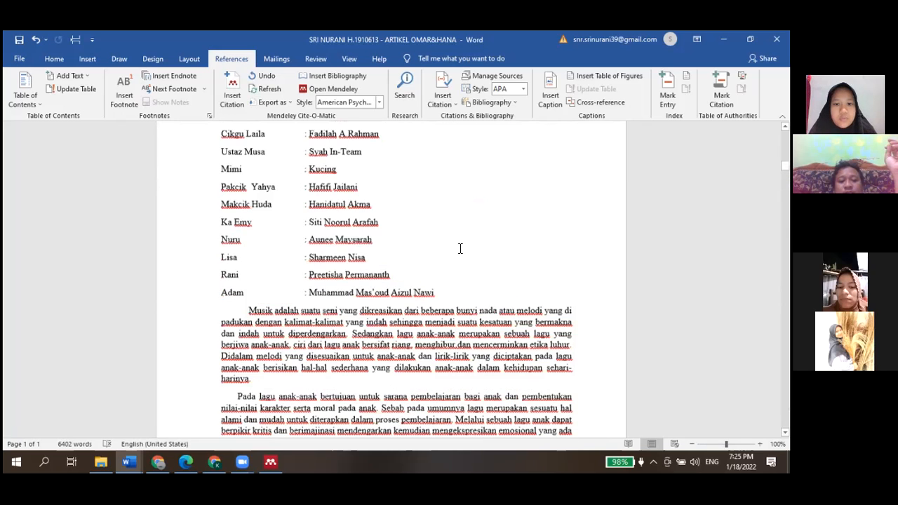
pyautogui.scroll(5, 460, 249)
pyautogui.scroll(-5, 460, 249)
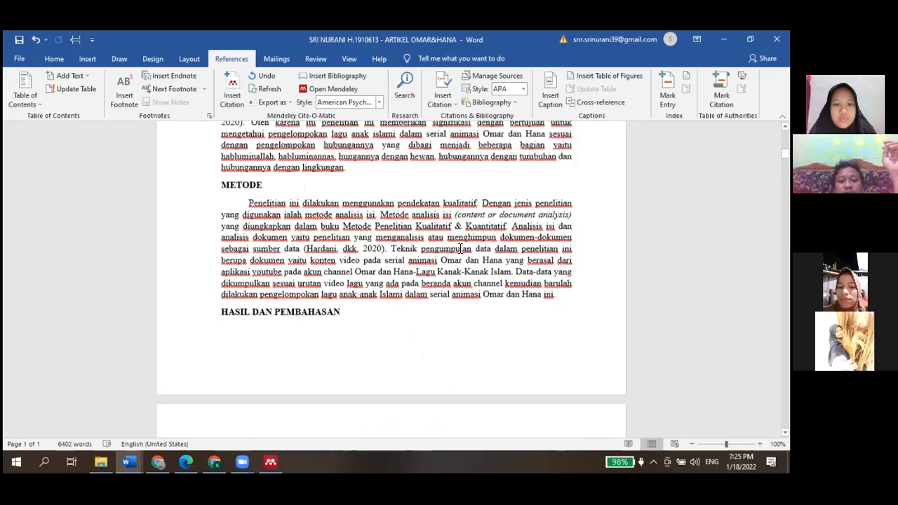
pyautogui.scroll(5, 460, 249)
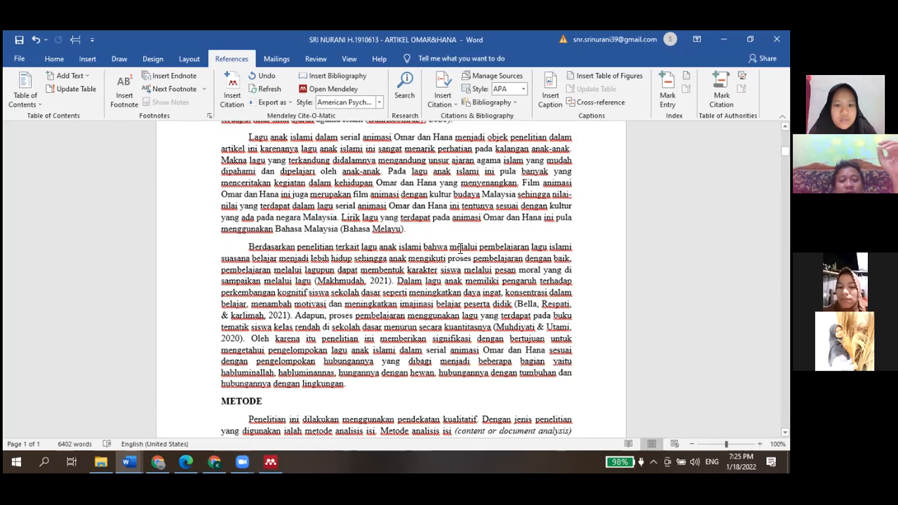
pyautogui.scroll(3, 460, 249)
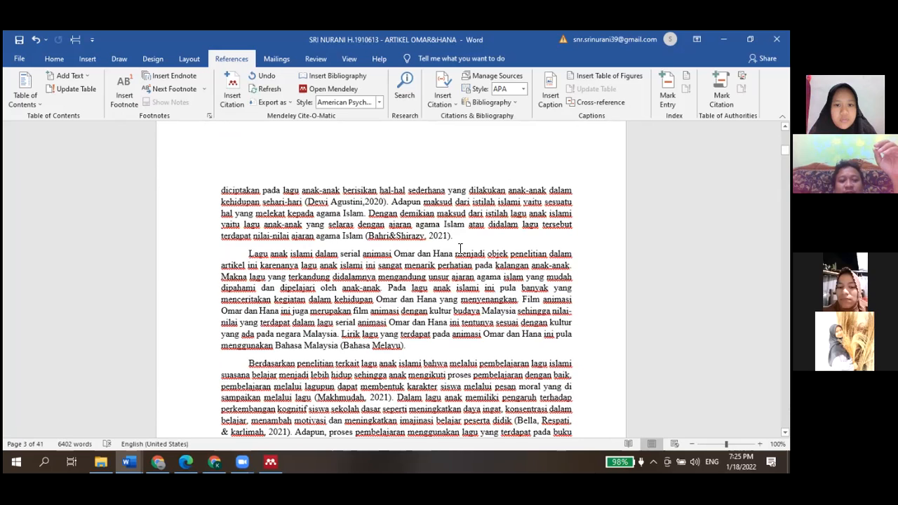
pyautogui.scroll(4, 460, 249)
pyautogui.scroll(4, 460, 249)
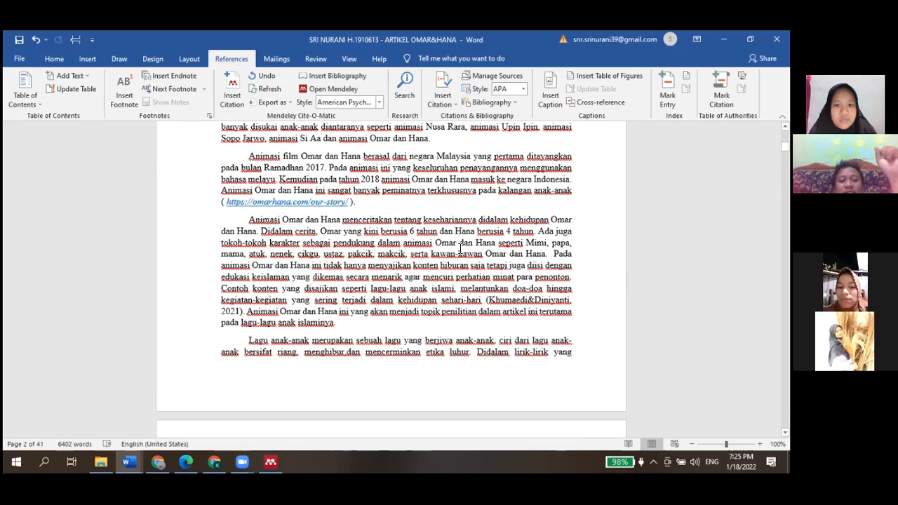
pyautogui.scroll(2, 403, 171)
pyautogui.scroll(1, 372, 167)
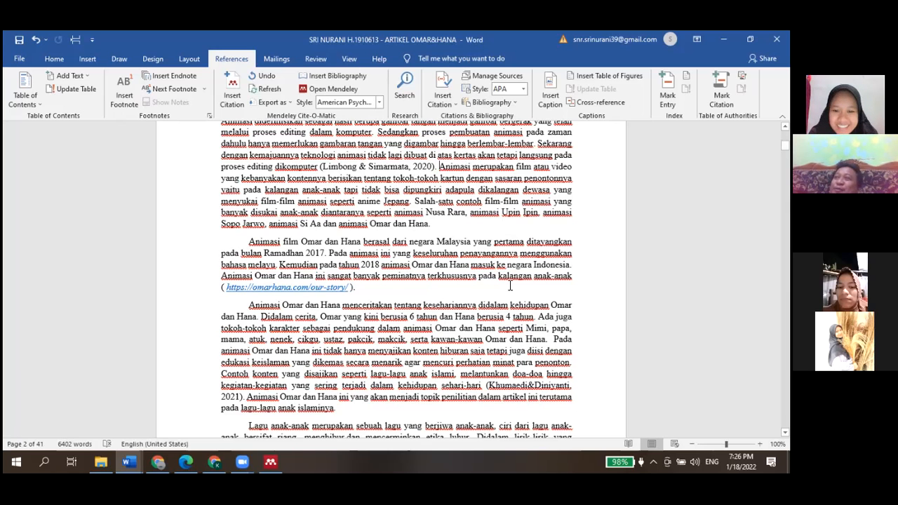
pyautogui.scroll(-1, 510, 286)
pyautogui.scroll(-1, 510, 285)
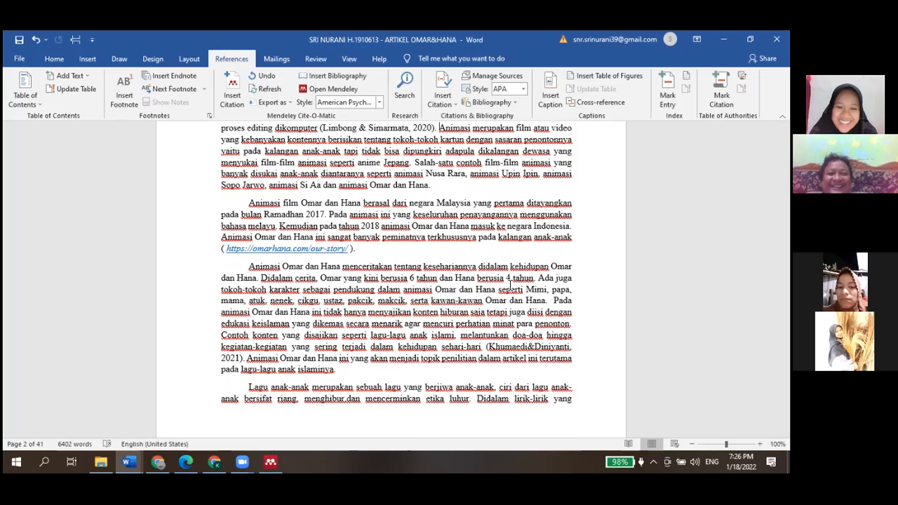
pyautogui.scroll(1, 509, 279)
pyautogui.scroll(1, 510, 285)
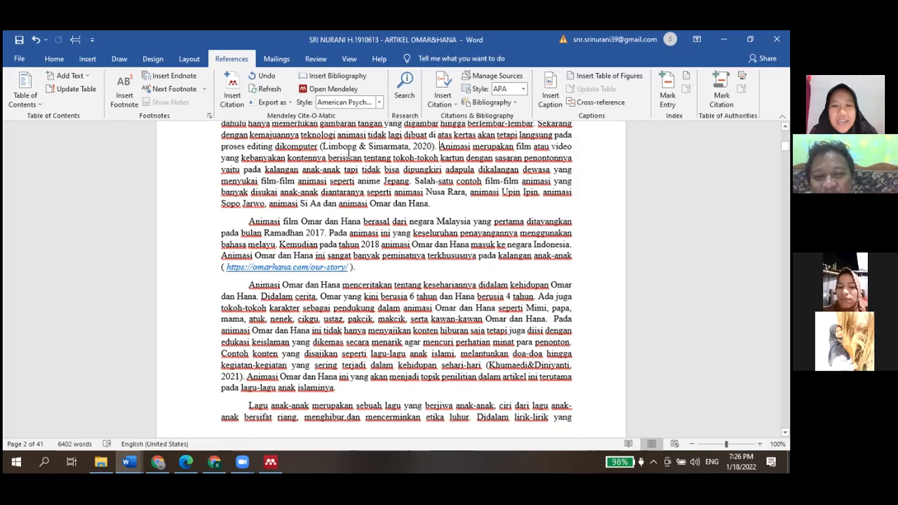
pyautogui.click(443, 147)
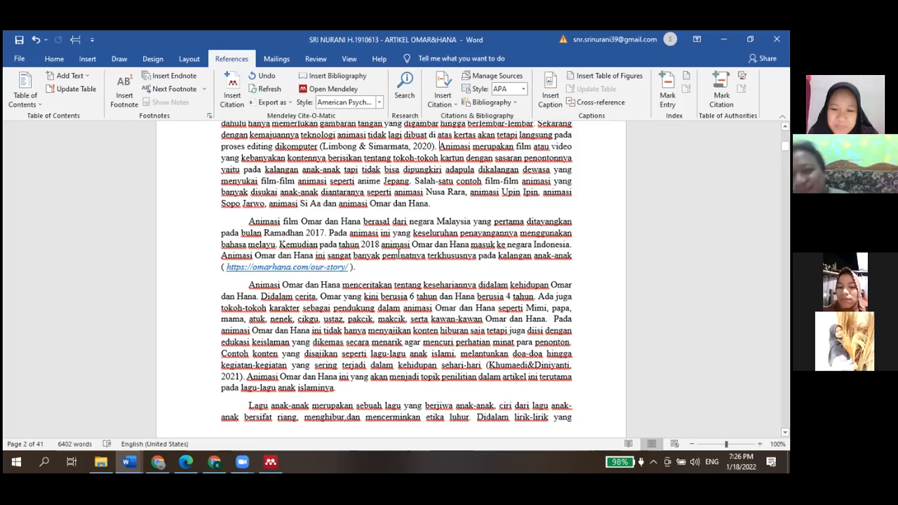
pyautogui.scroll(-1, 398, 256)
pyautogui.scroll(1, 398, 254)
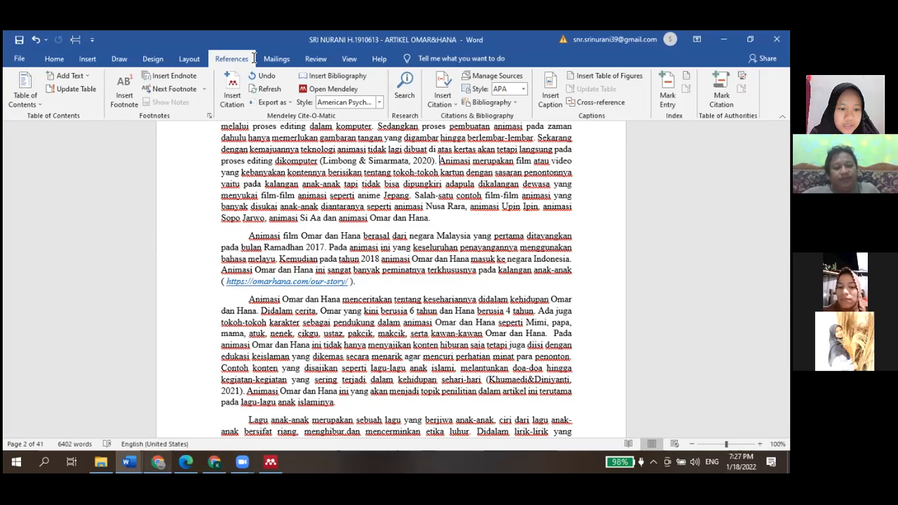
# Select the omarhana.com link in the article and view the Omar & Hana website in the browser
pyautogui.hotkey('alt', 'Tab')
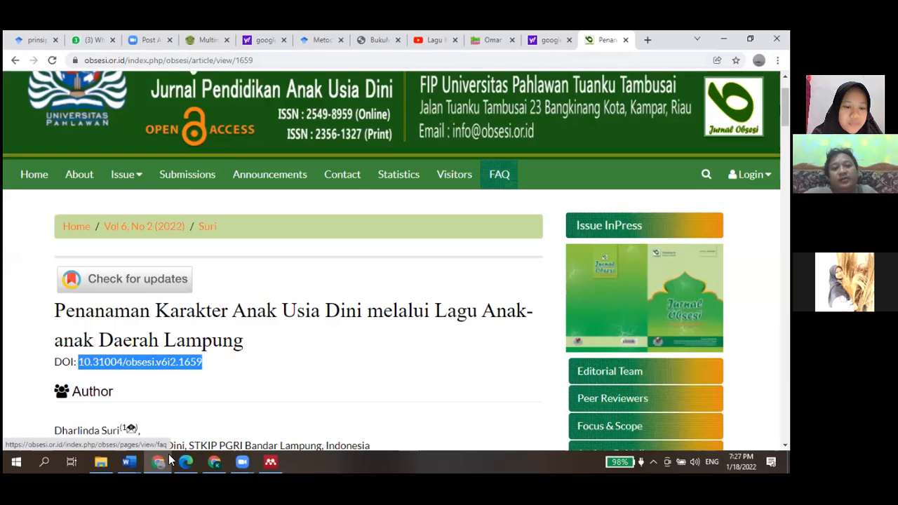
pyautogui.click(128, 462)
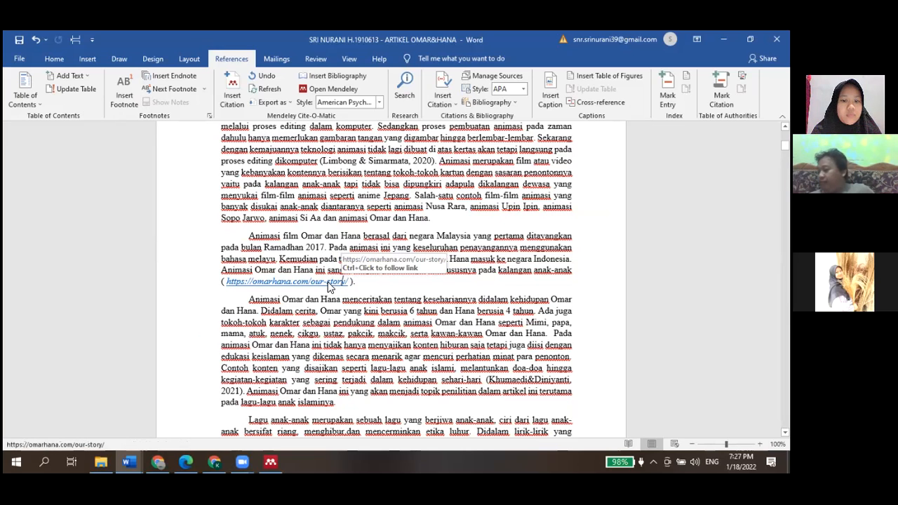
pyautogui.doubleClick(349, 280)
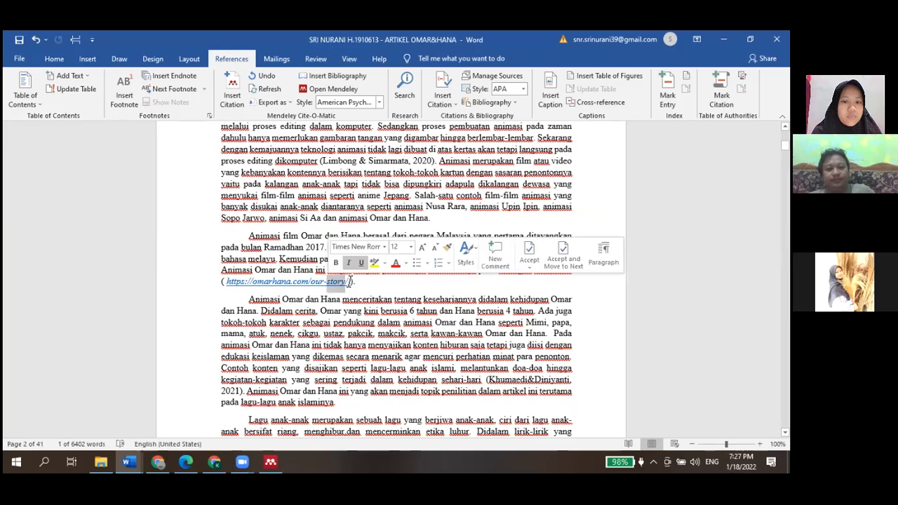
pyautogui.moveTo(348, 281); pyautogui.dragTo(227, 289)
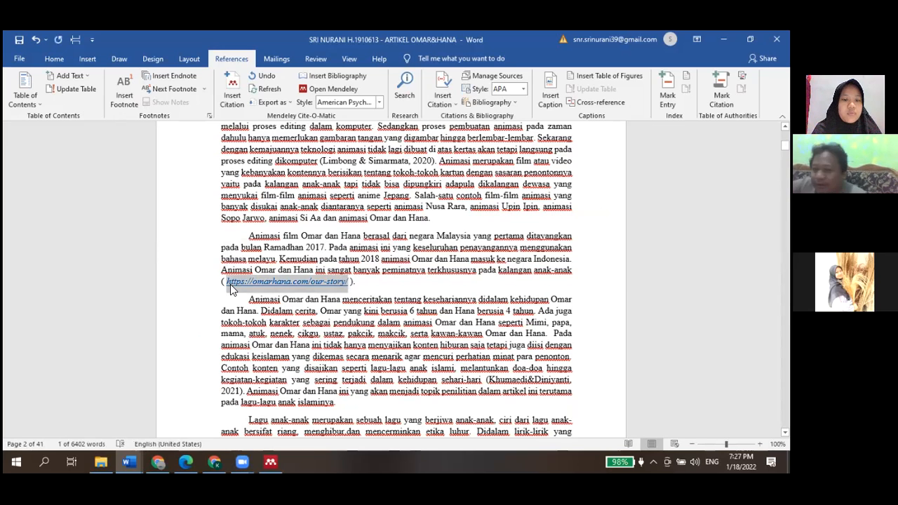
pyautogui.click(157, 456)
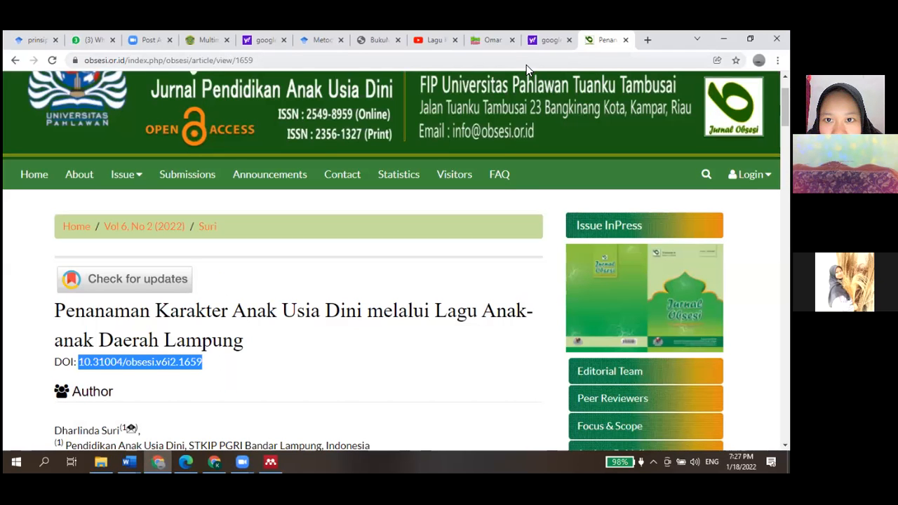
pyautogui.click(497, 45)
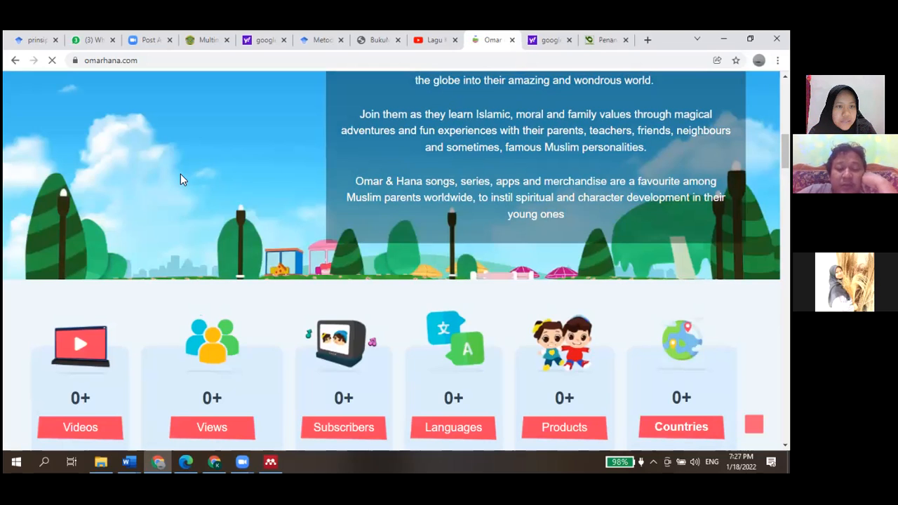
pyautogui.scroll(2, 194, 113)
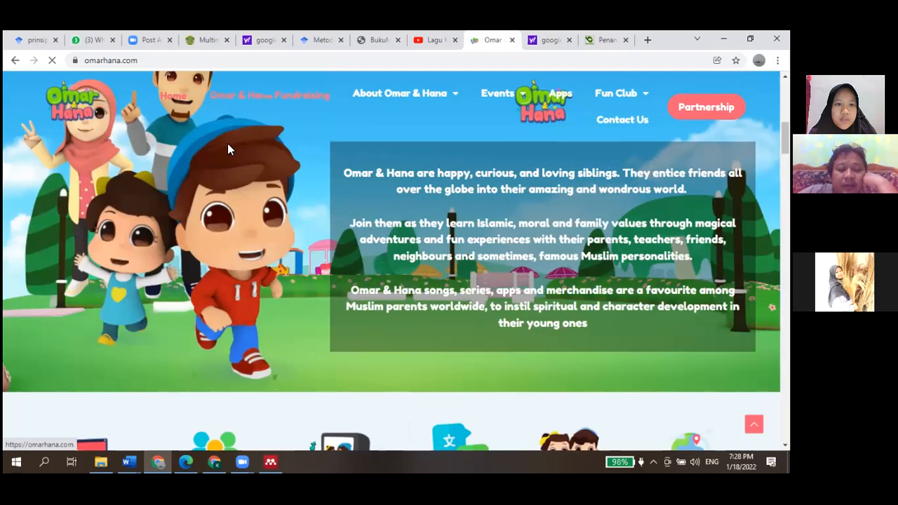
pyautogui.scroll(-2, 259, 203)
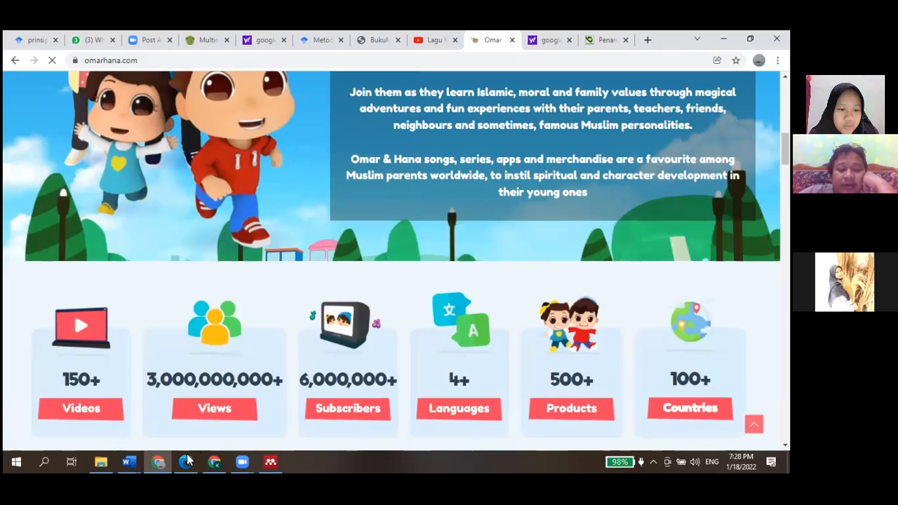
pyautogui.click(128, 462)
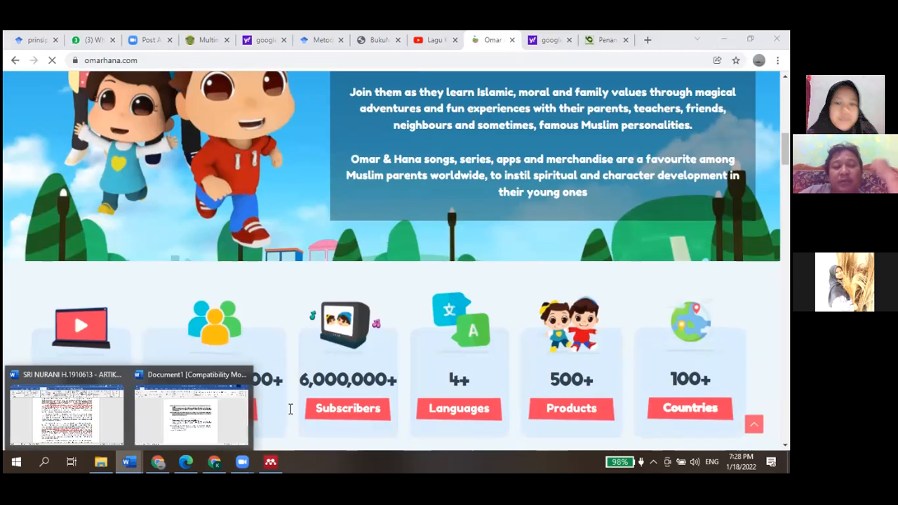
pyautogui.click(67, 414)
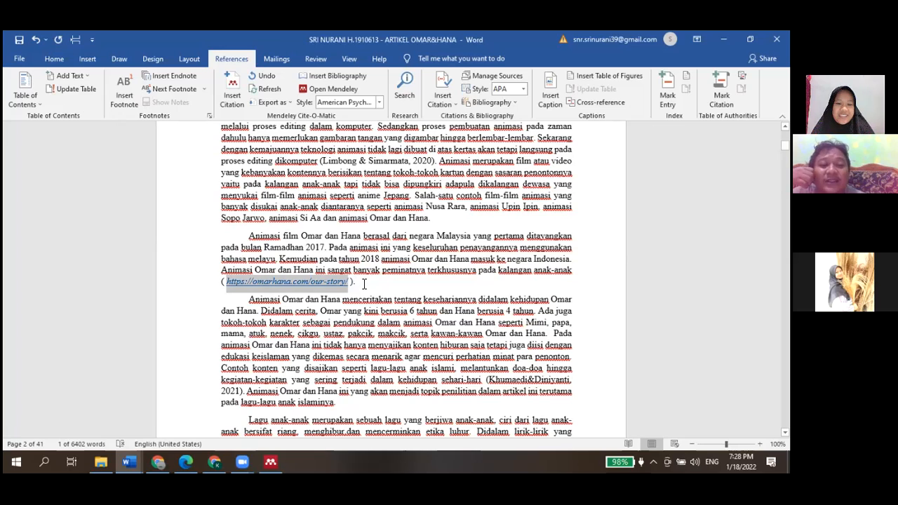
# Delete the parenthesised omarhana.com link after "anak-anak", ending the sentence with a period
pyautogui.click(365, 283)
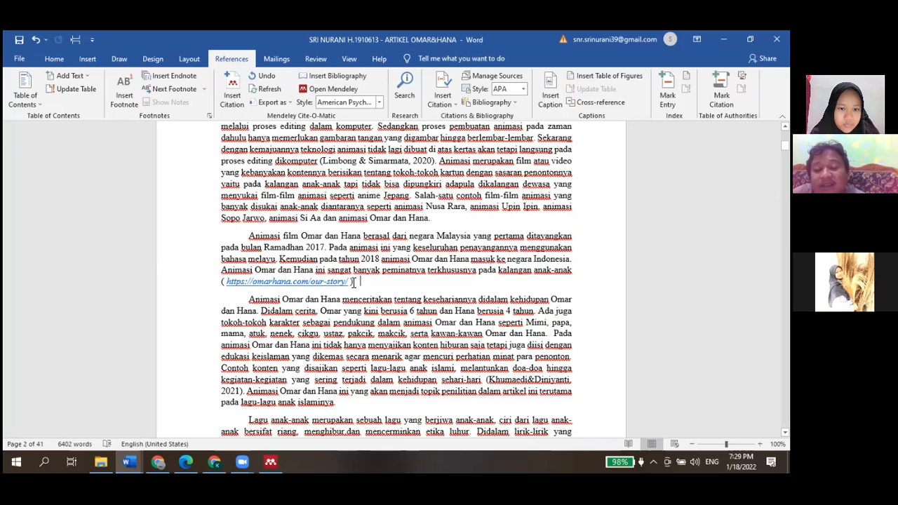
pyautogui.click(355, 282)
pyautogui.write('.')
pyautogui.moveTo(360, 282); pyautogui.dragTo(223, 284)
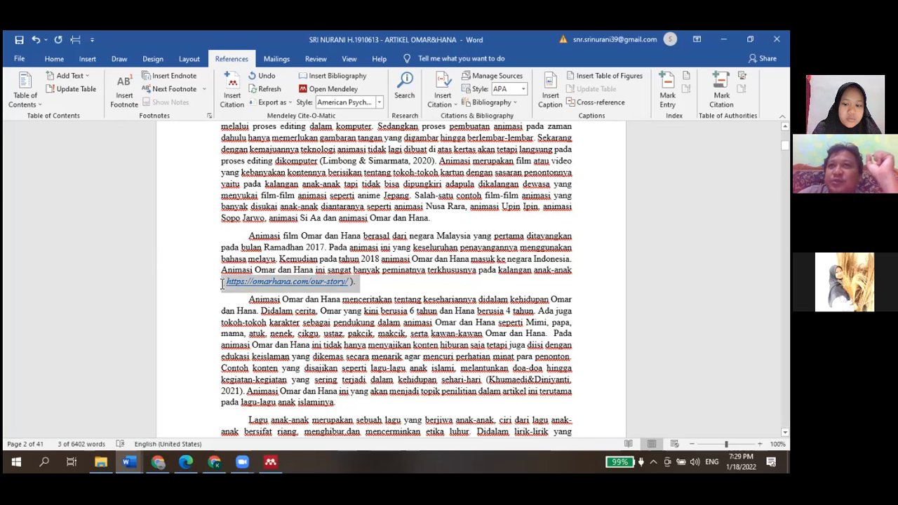
pyautogui.press('BackSpace')
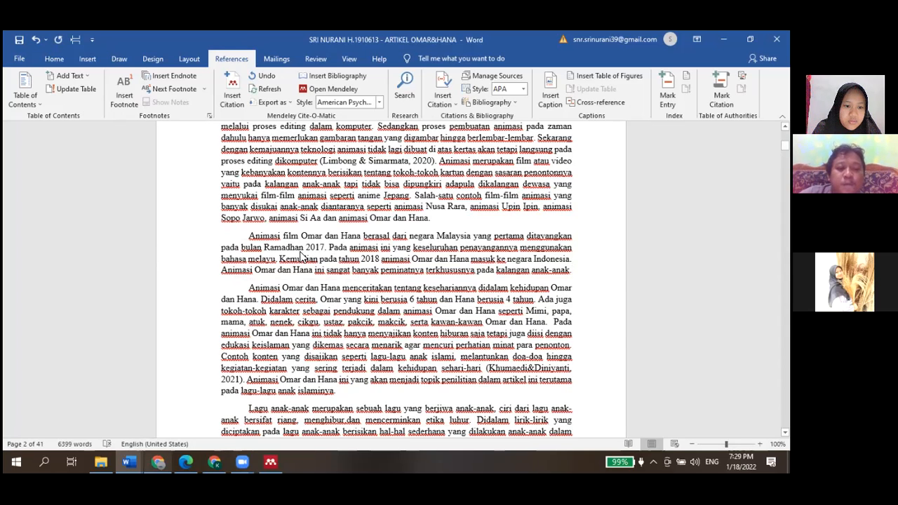
# Open the About Omar & Hana page of the omarhana.com website and scroll through its content
pyautogui.hotkey('alt', 'Tab')
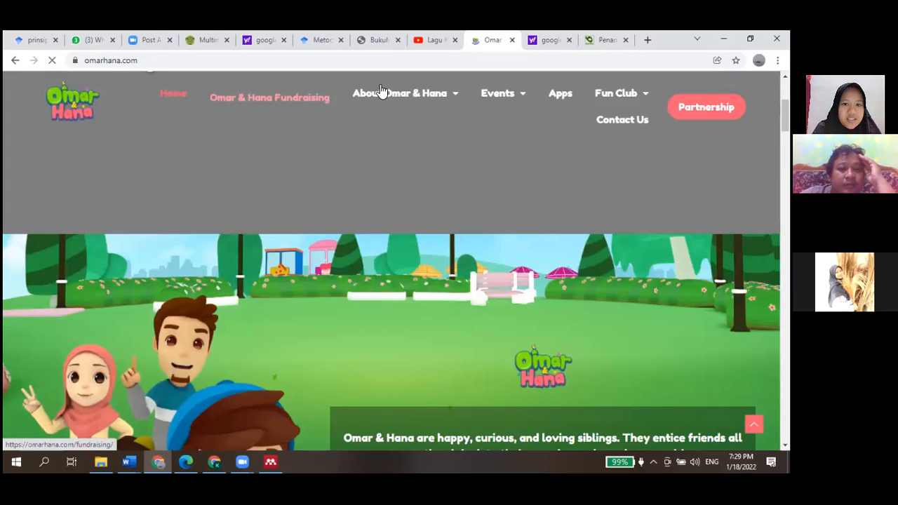
pyautogui.moveTo(421, 98)
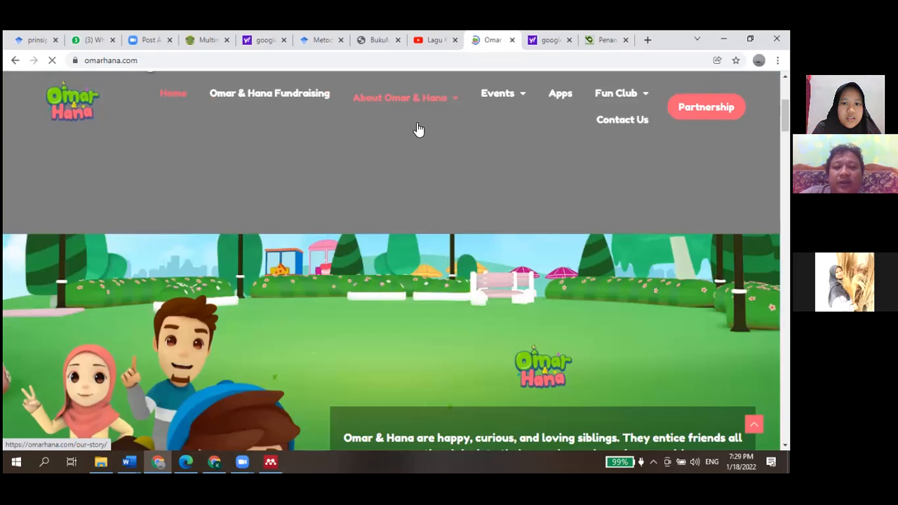
pyautogui.click(417, 124)
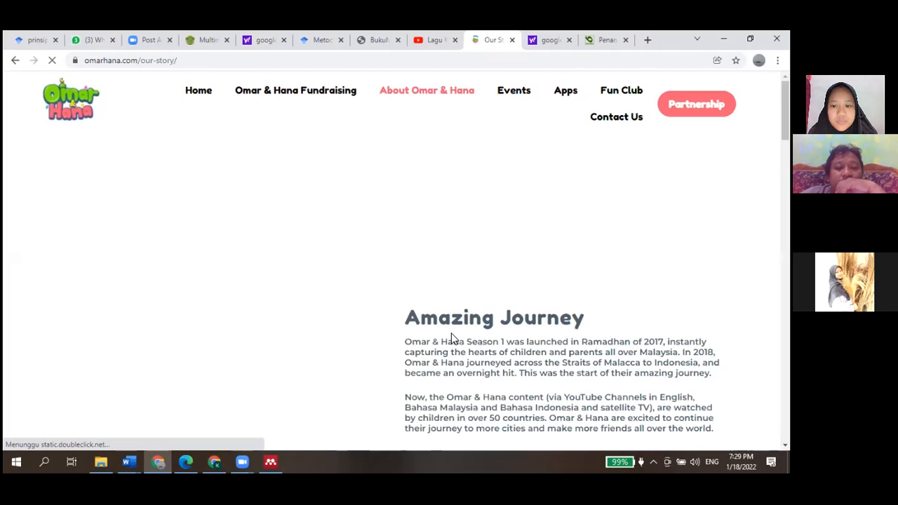
pyautogui.scroll(-2, 642, 246)
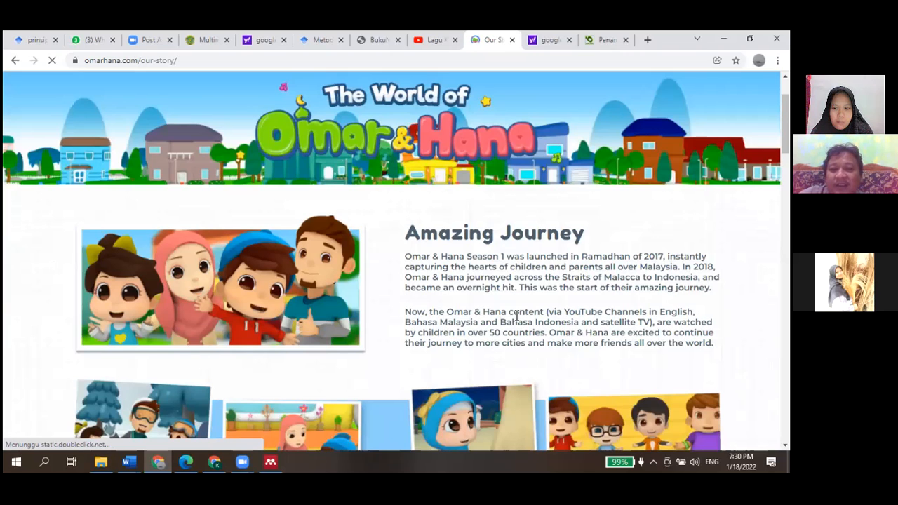
pyautogui.scroll(-2, 516, 316)
pyautogui.scroll(-2, 516, 316)
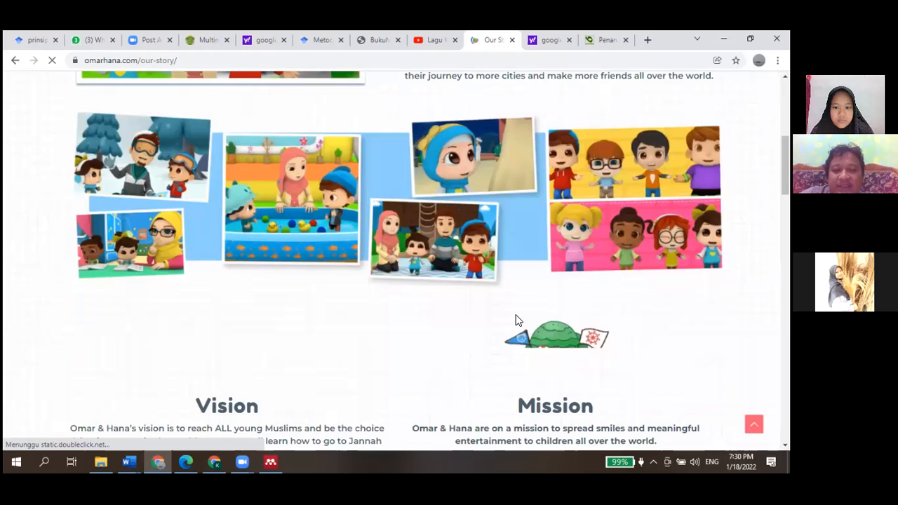
pyautogui.scroll(-5, 515, 320)
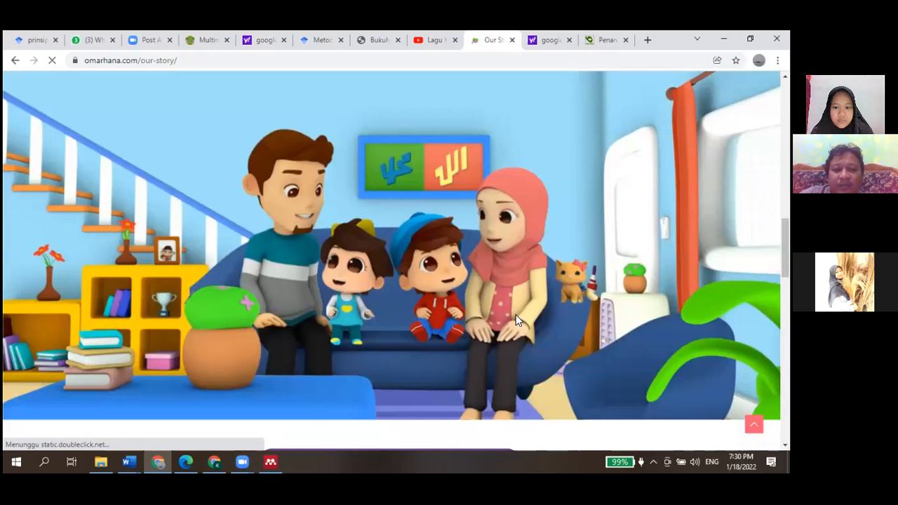
pyautogui.scroll(-5, 516, 317)
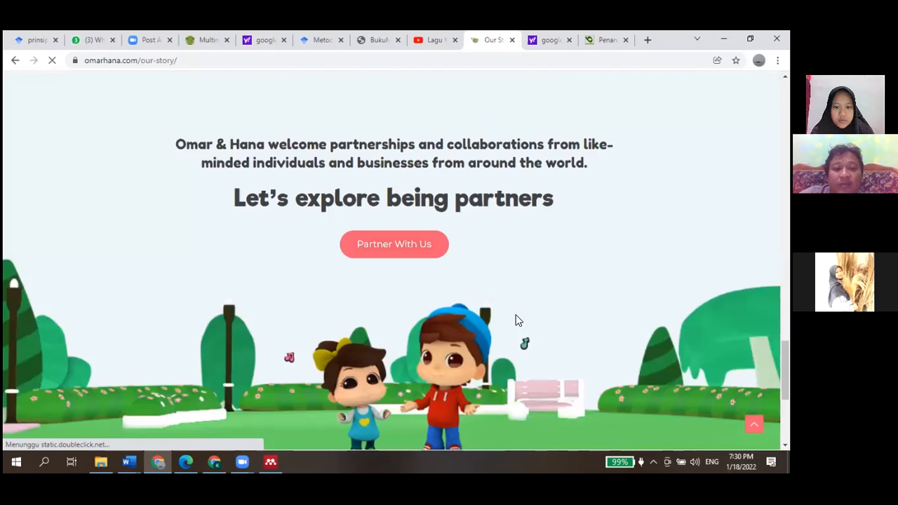
pyautogui.scroll(-4, 517, 320)
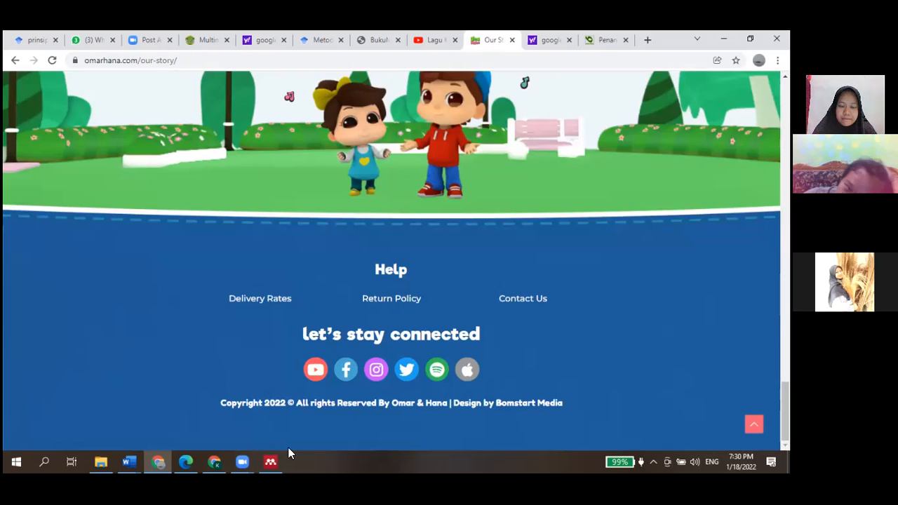
# Start a manual Mendeley entry, set its type to Web Page and clear the placeholder title
pyautogui.click(271, 461)
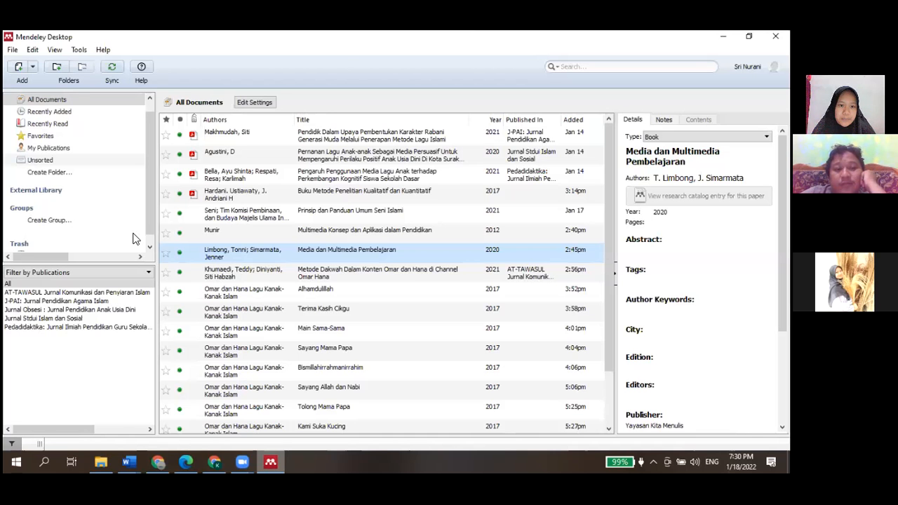
pyautogui.click(33, 68)
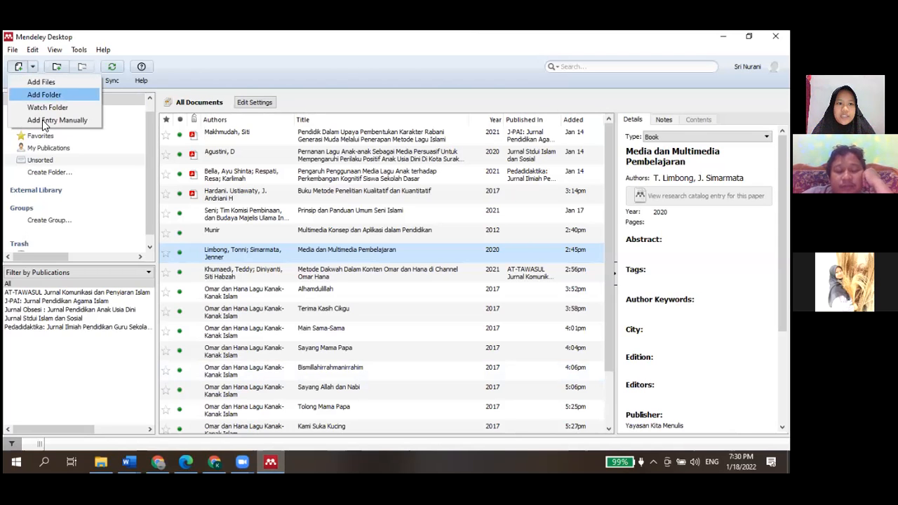
pyautogui.click(49, 120)
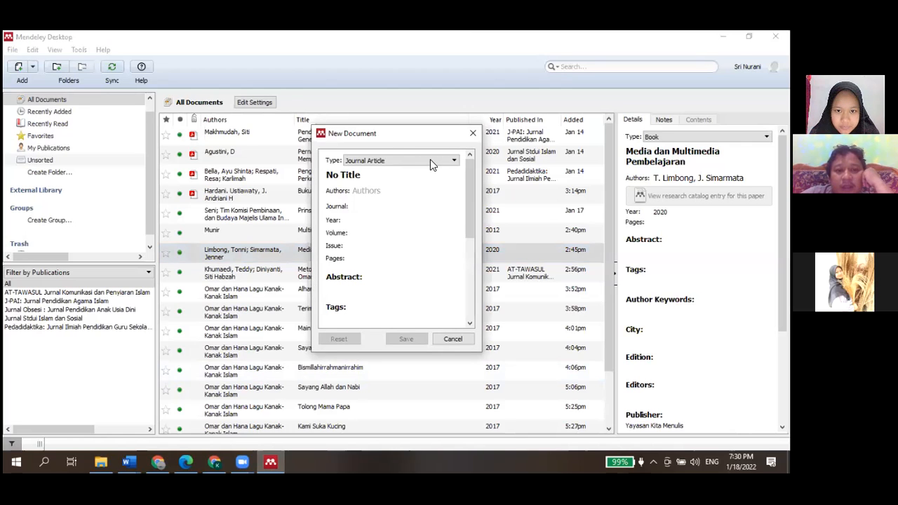
pyautogui.click(430, 159)
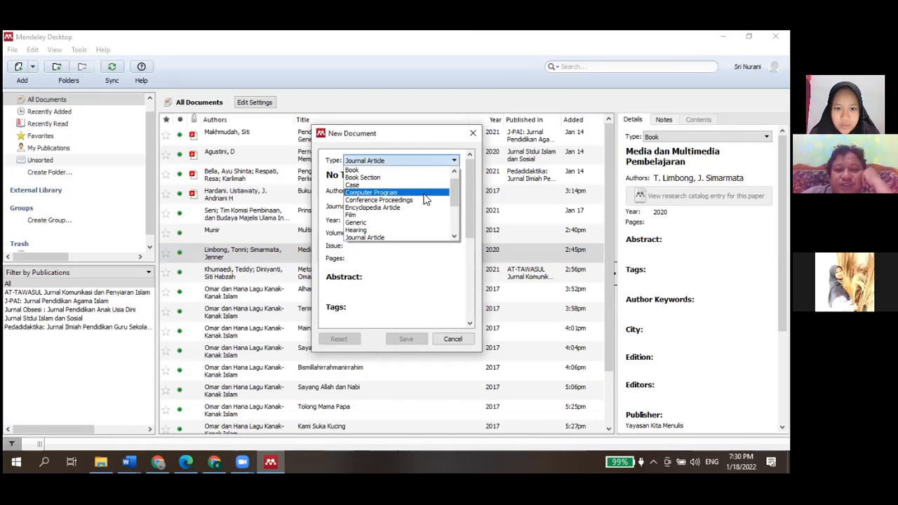
pyautogui.scroll(-1, 424, 200)
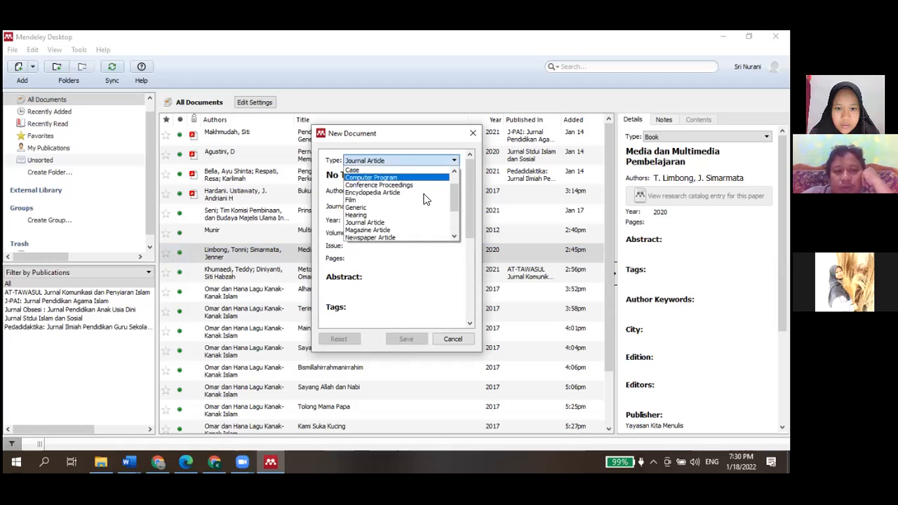
pyautogui.scroll(-3, 424, 200)
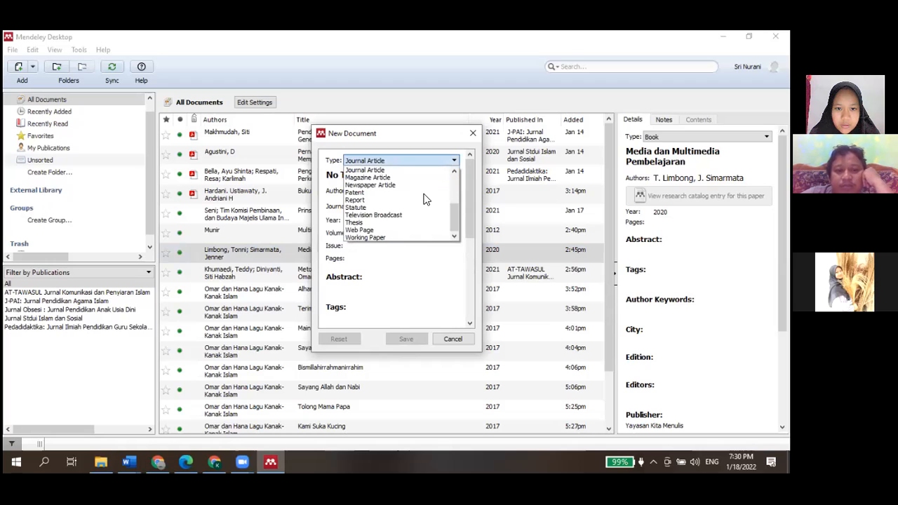
pyautogui.click(384, 230)
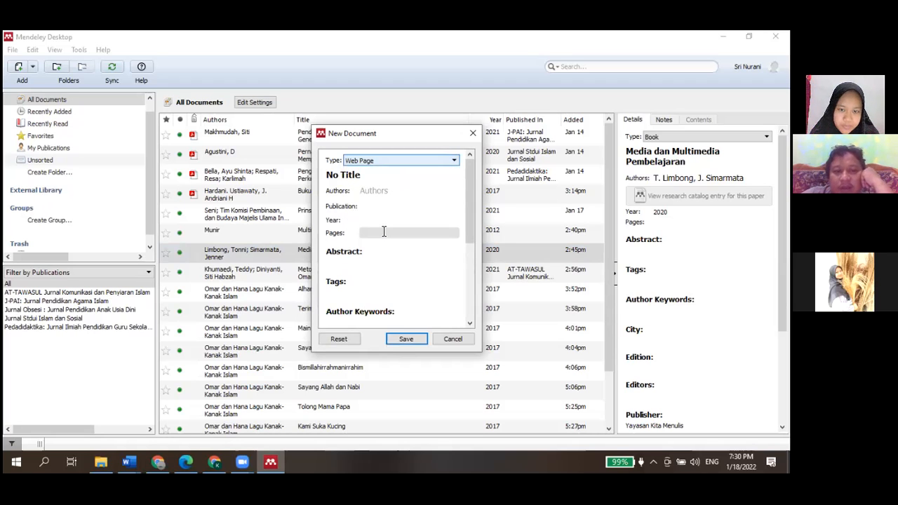
pyautogui.click(395, 180)
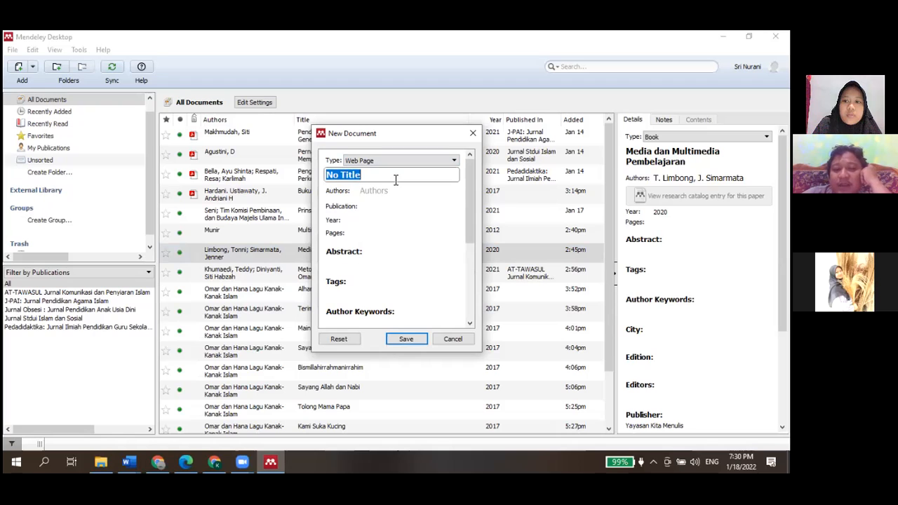
pyautogui.press('BackSpace')
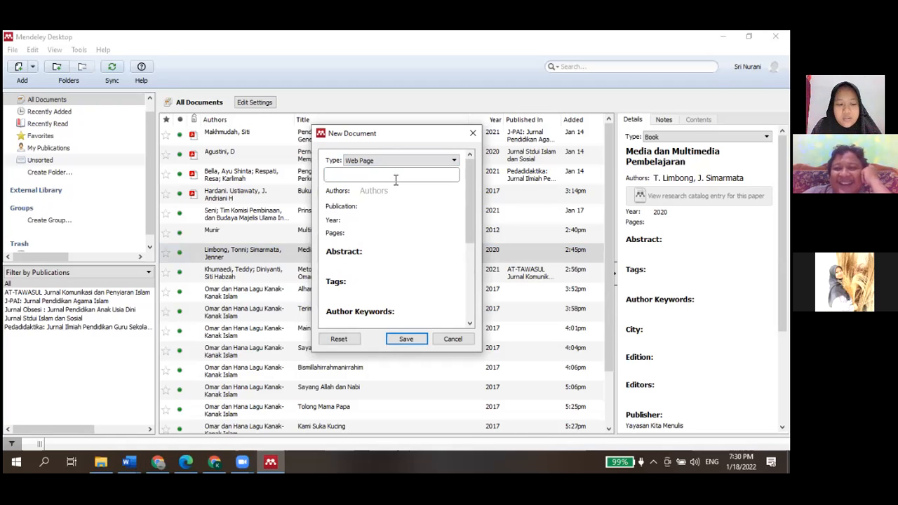
# Copy the "Amazing Journey" heading from the website and paste it as the new entry's title
pyautogui.press('capslock')
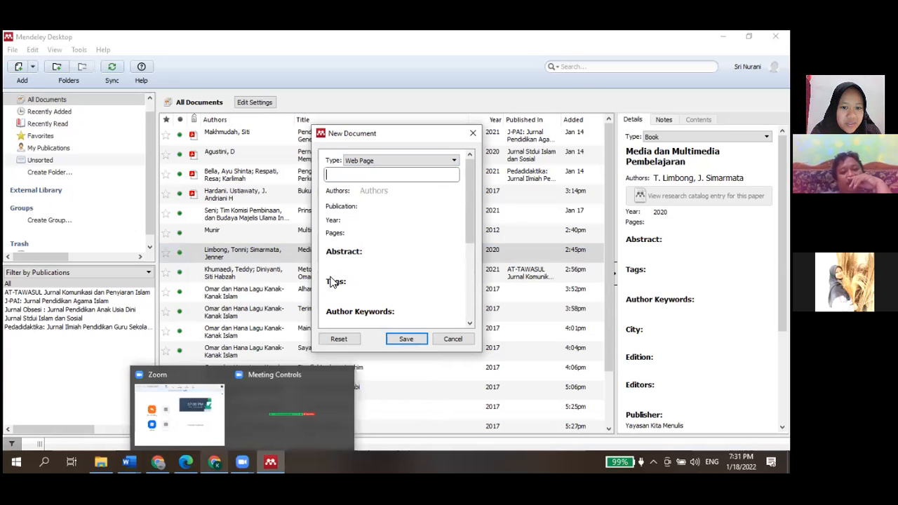
pyautogui.hotkey('alt', 'Tab')
pyautogui.scroll(20, 333, 282)
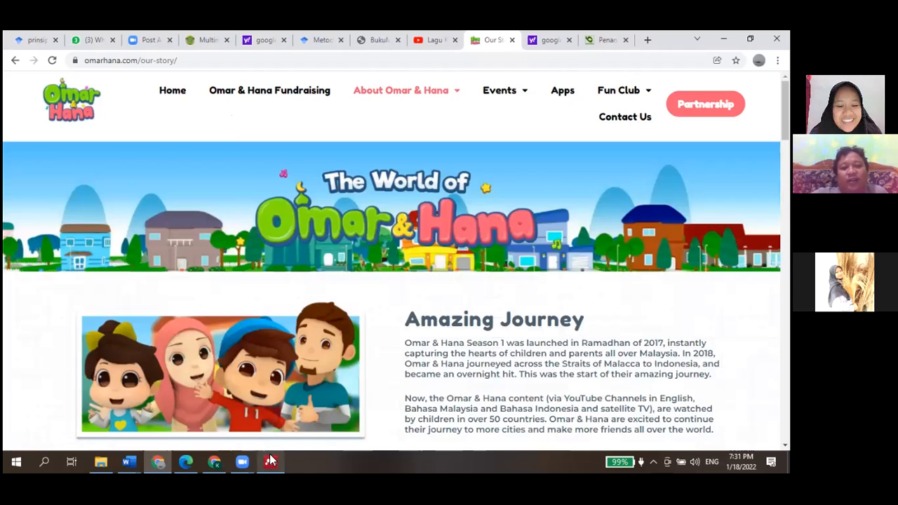
pyautogui.click(429, 92)
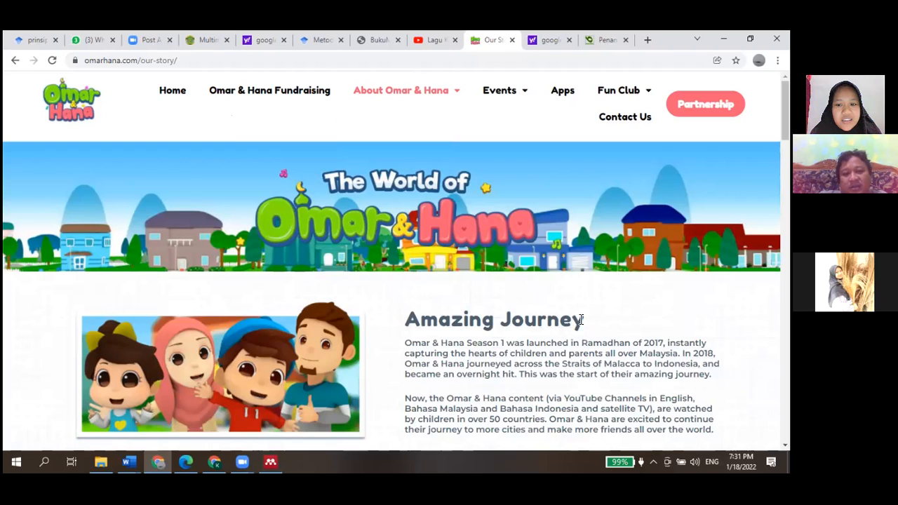
pyautogui.moveTo(571, 322); pyautogui.dragTo(437, 322)
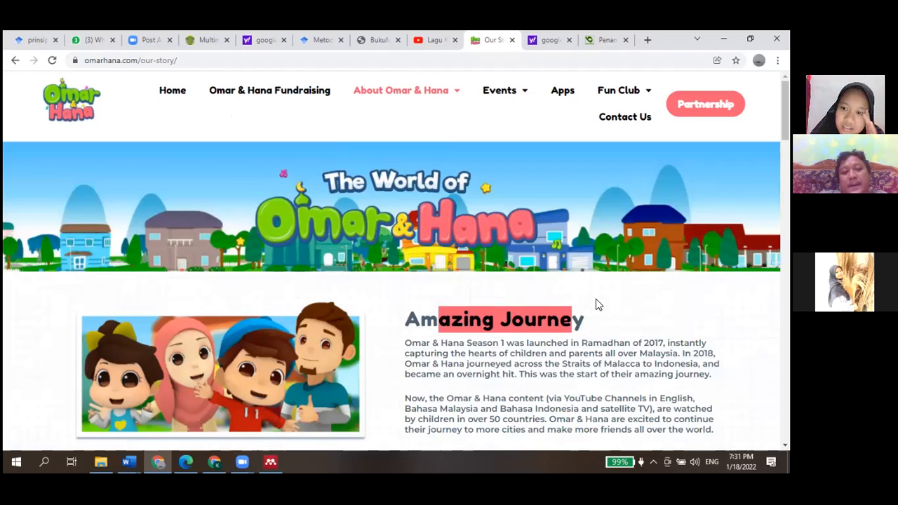
pyautogui.click(585, 320)
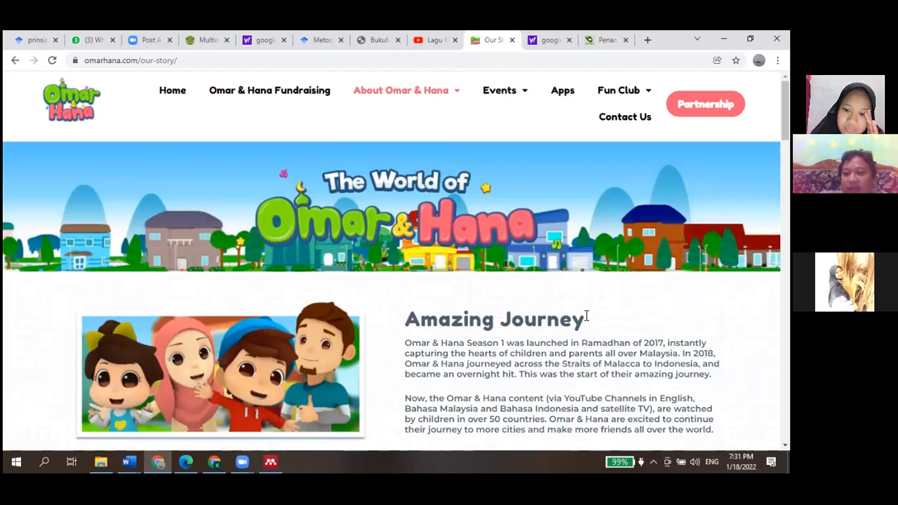
pyautogui.moveTo(584, 320); pyautogui.dragTo(409, 325)
pyautogui.hotkey('ctrl', 'c')
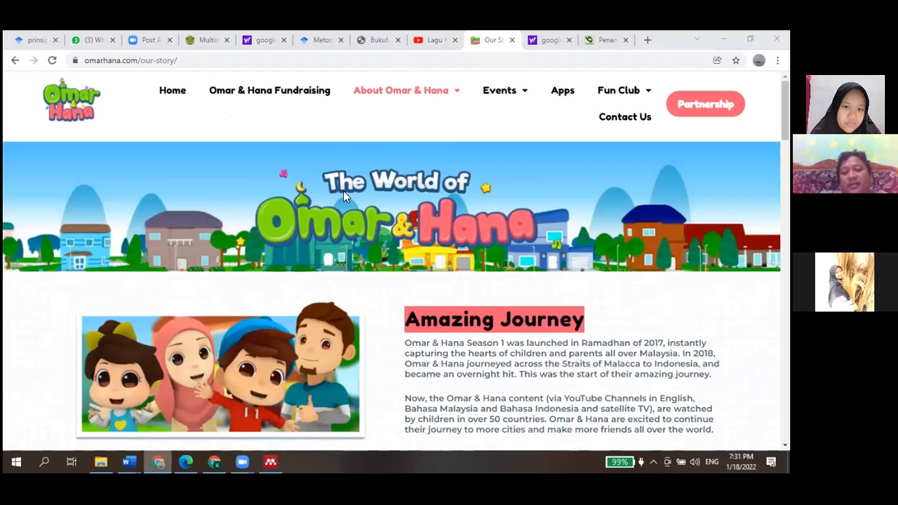
pyautogui.click(271, 462)
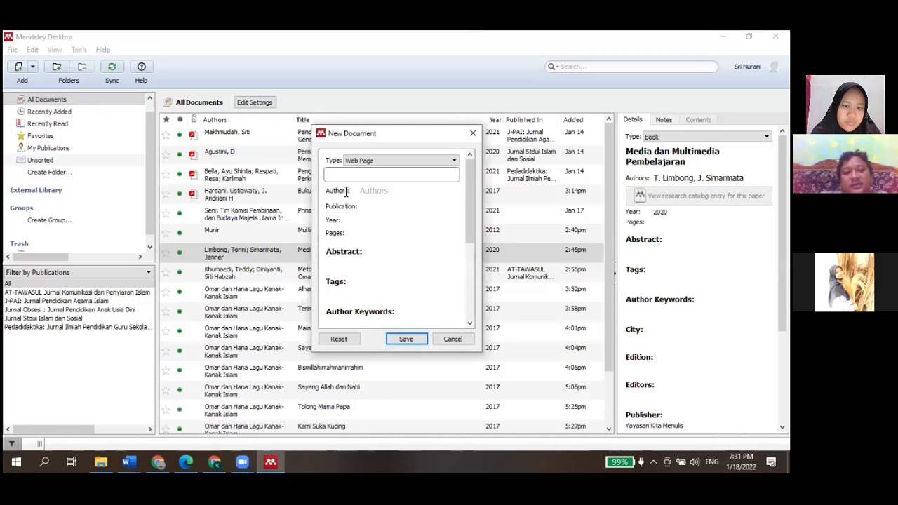
pyautogui.click(346, 174)
pyautogui.hotkey('ctrl', 'v')
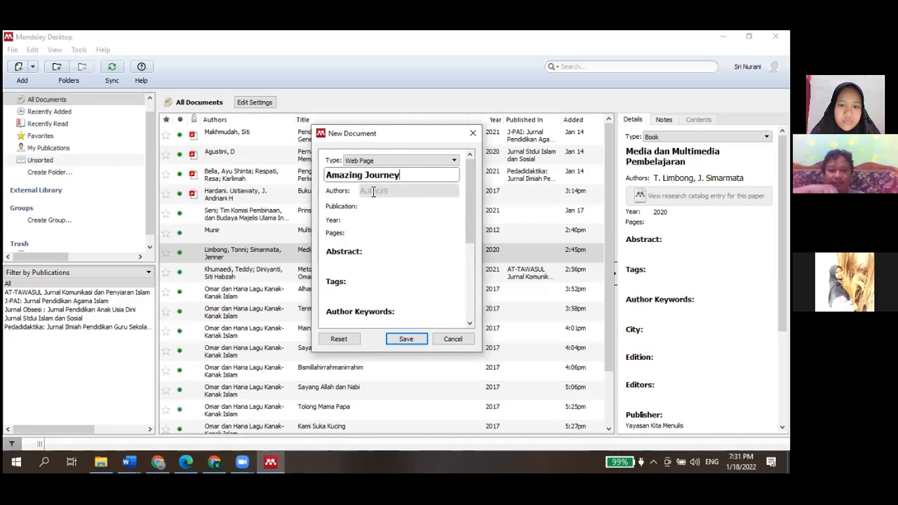
# Enter "Omar dan Hana" as the author of the new web page entry
pyautogui.click(373, 191)
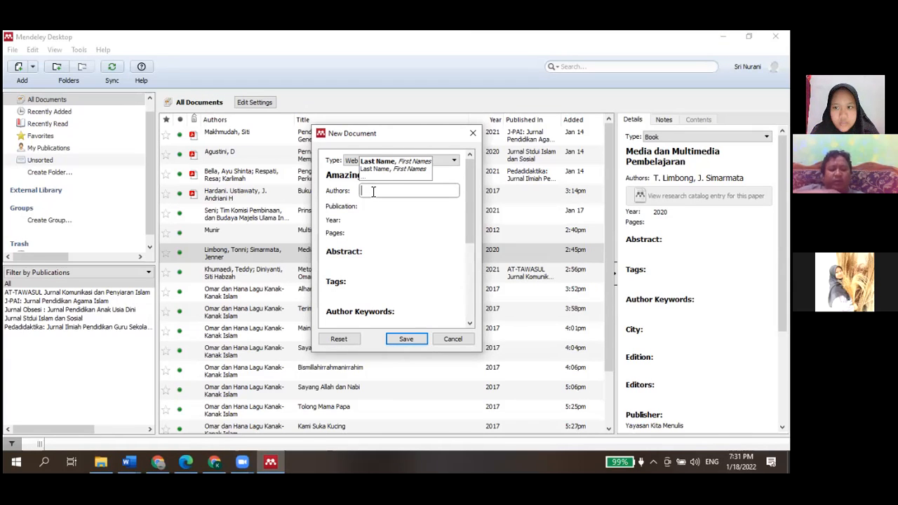
pyautogui.press('capslock')
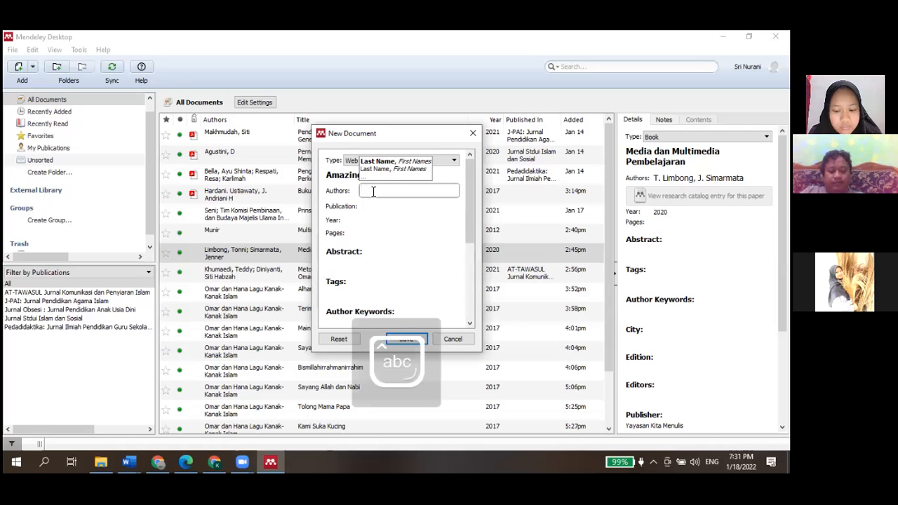
pyautogui.write('Omar dan H')
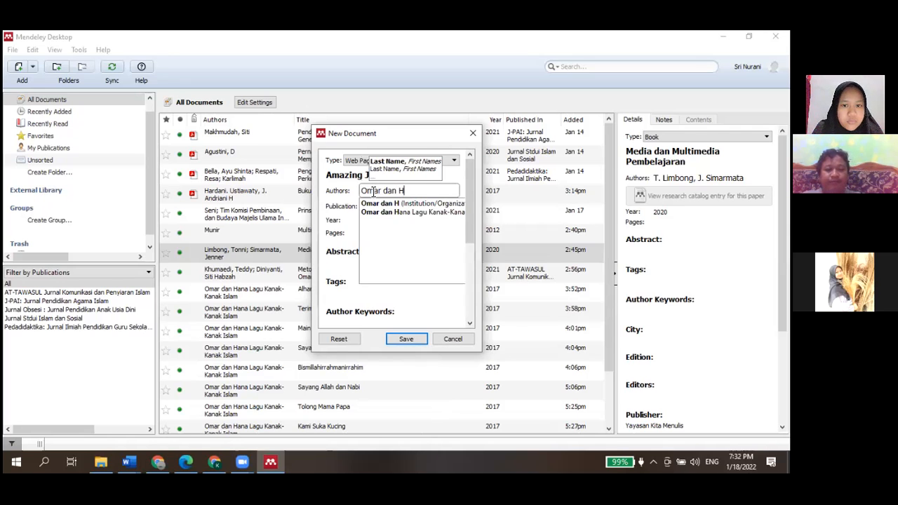
pyautogui.write('ana')
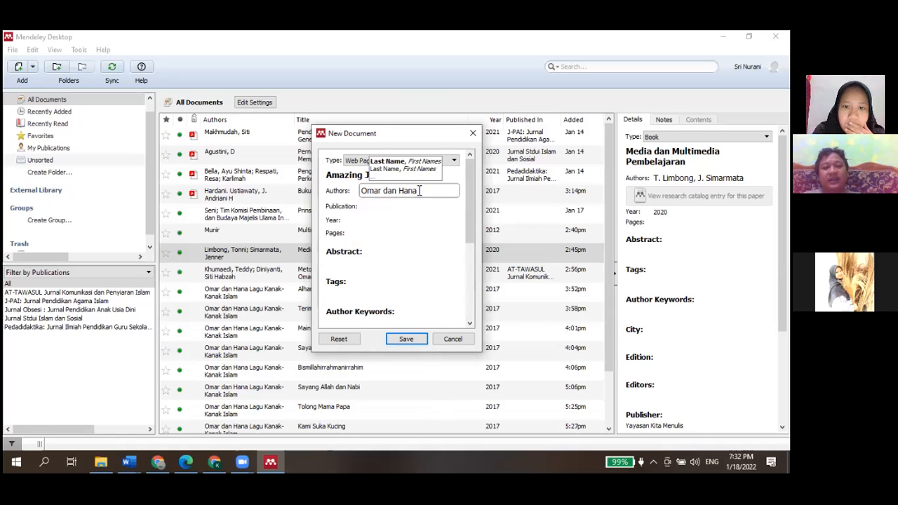
pyautogui.press('Left')
pyautogui.press('Left')
pyautogui.press('Left')
pyautogui.press('Left')
pyautogui.press('Left')
pyautogui.press('BackSpace')
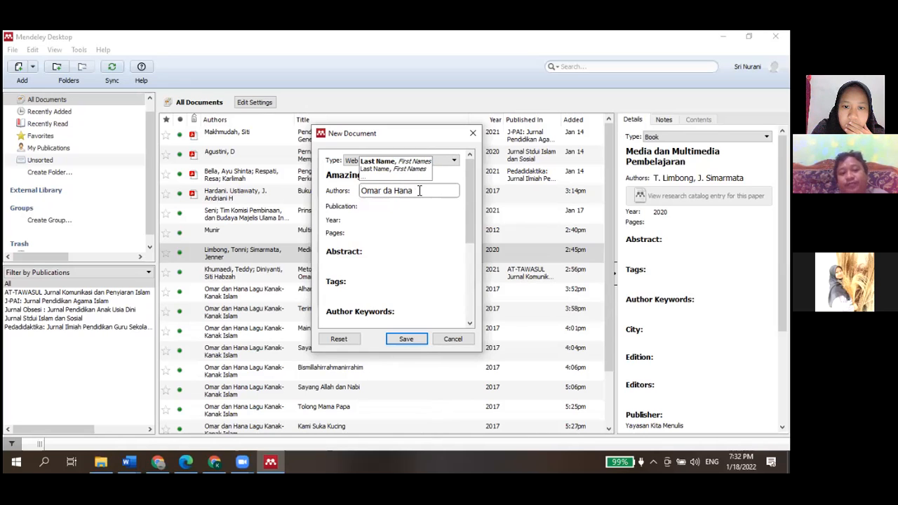
pyautogui.write('an')
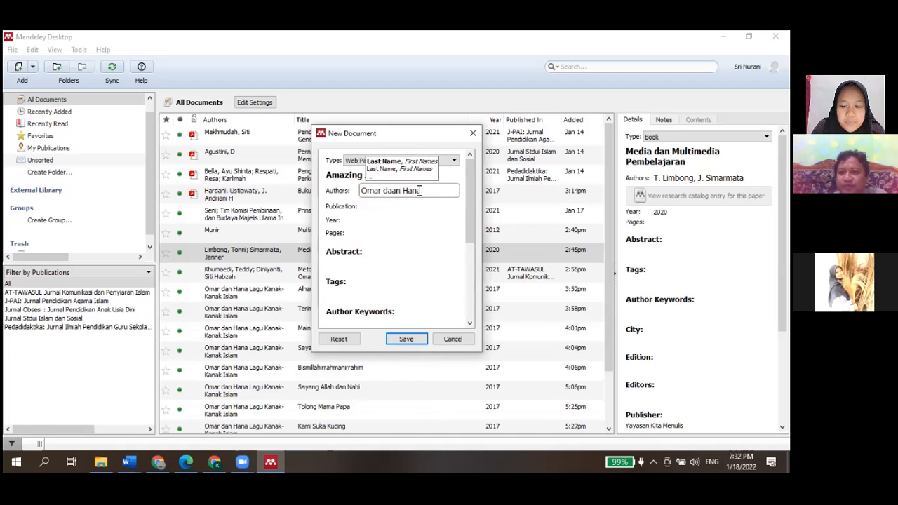
pyautogui.press('BackSpace')
pyautogui.press('BackSpace')
pyautogui.write('n')
pyautogui.press('Right')
pyautogui.press('Right')
pyautogui.press('Right')
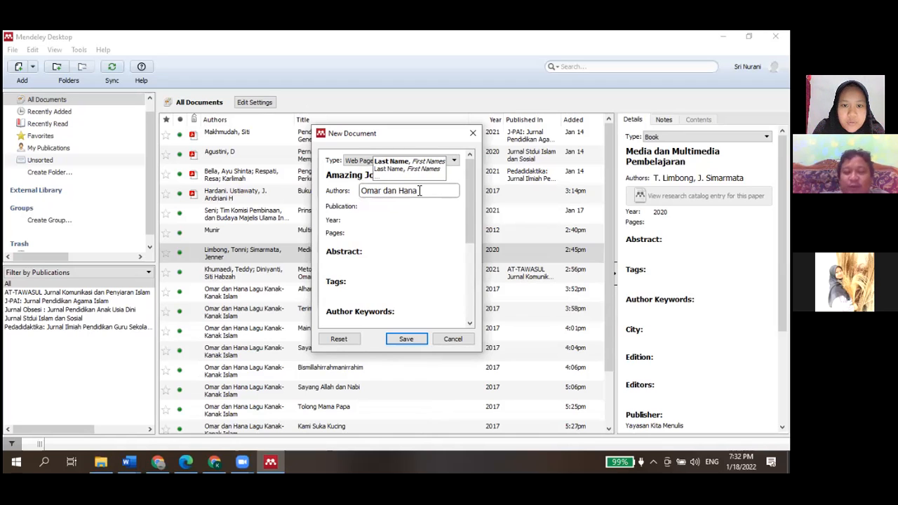
pyautogui.press('Right')
pyautogui.press('Right')
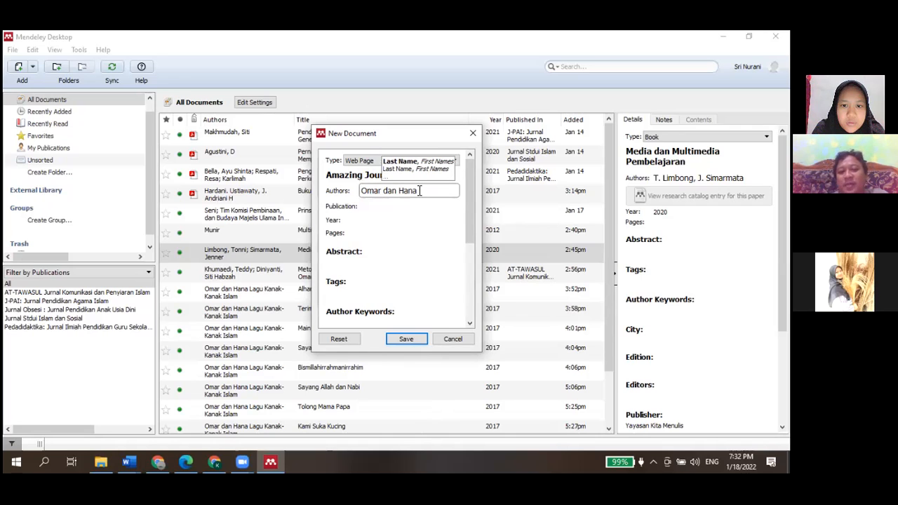
# Change the entry's author to "Omar & Hana"
pyautogui.click(396, 192)
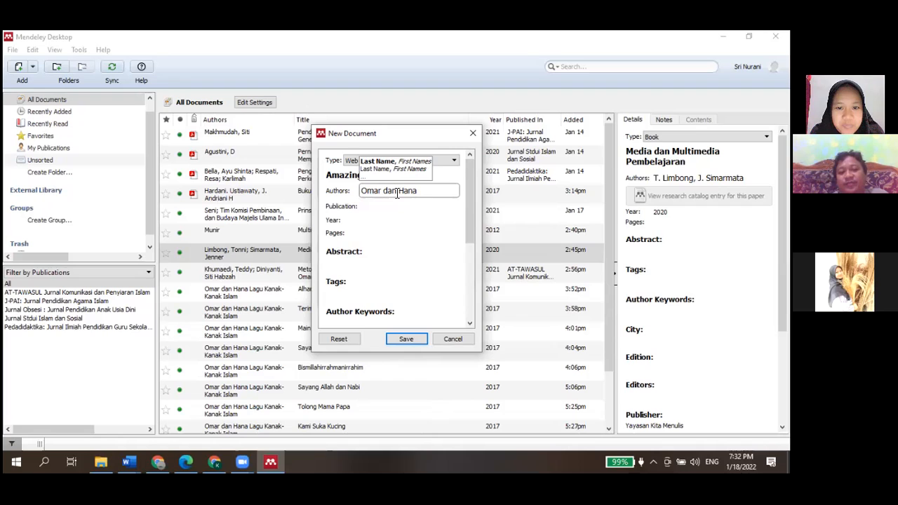
pyautogui.press('BackSpace')
pyautogui.press('BackSpace')
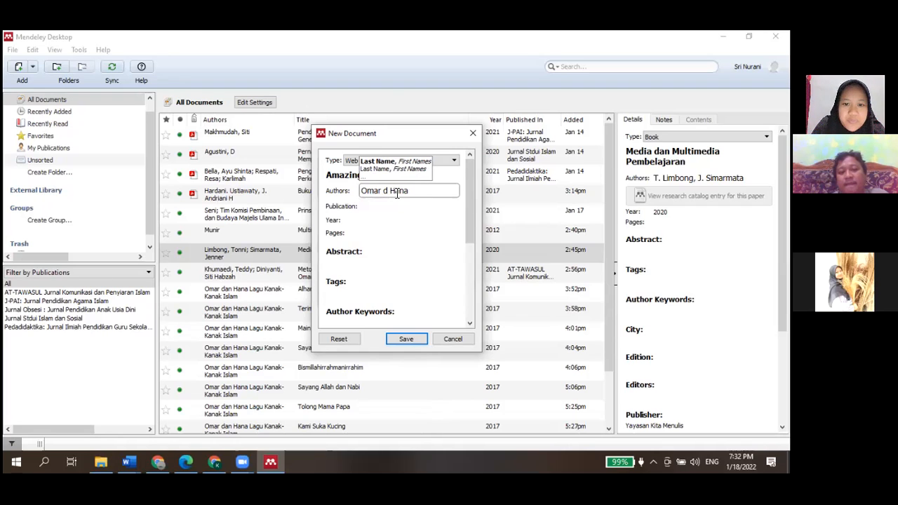
pyautogui.press('BackSpace')
pyautogui.write('&')
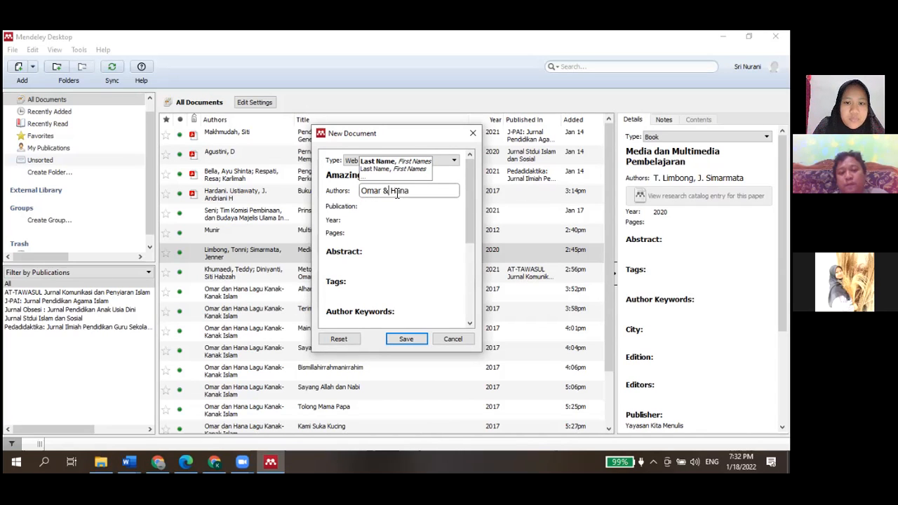
pyautogui.click(415, 193)
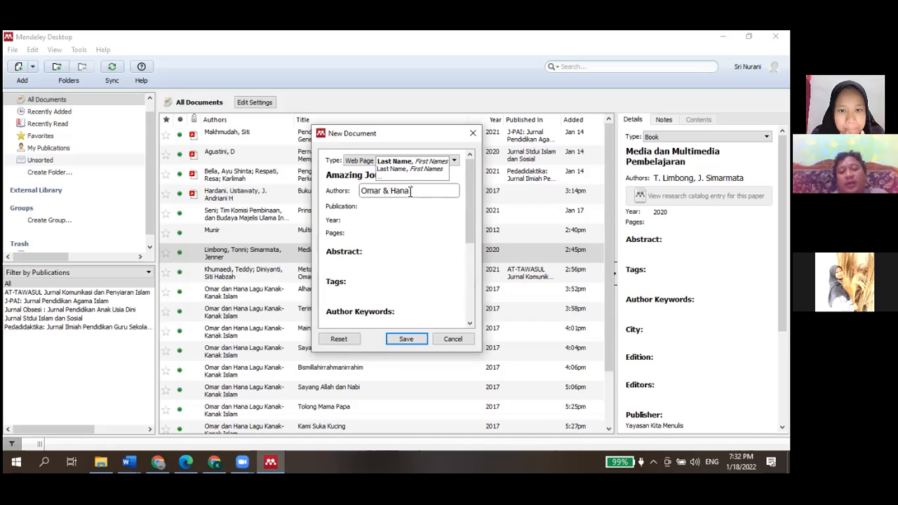
# Check the website address in the browser and set the entry's publication to omarhana.com
pyautogui.click(392, 208)
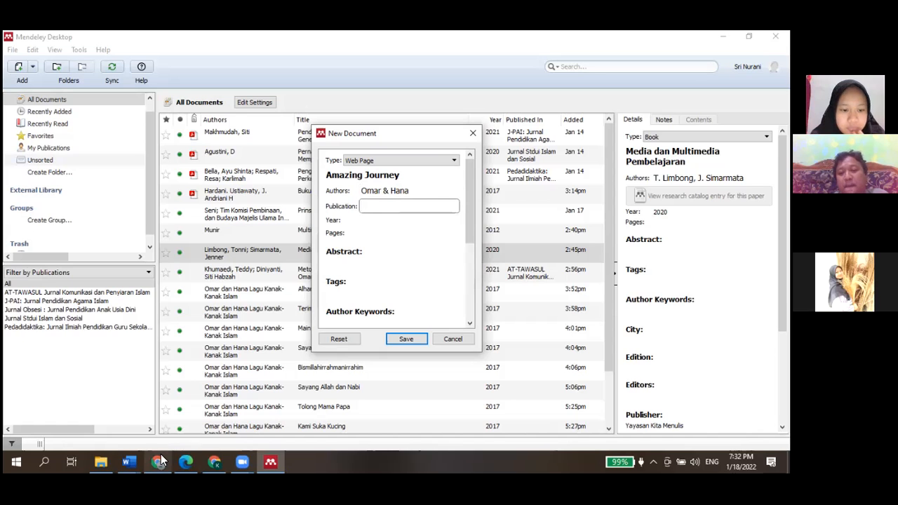
pyautogui.moveTo(161, 460)
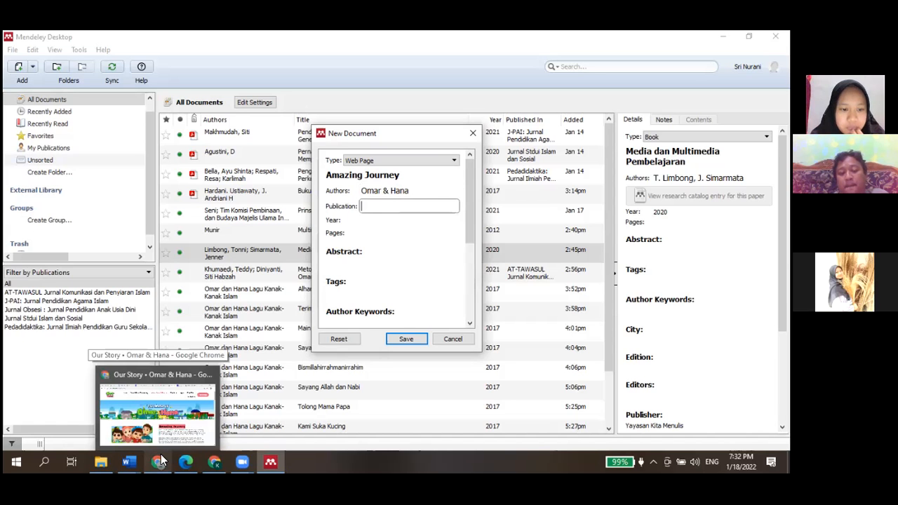
pyautogui.click(161, 460)
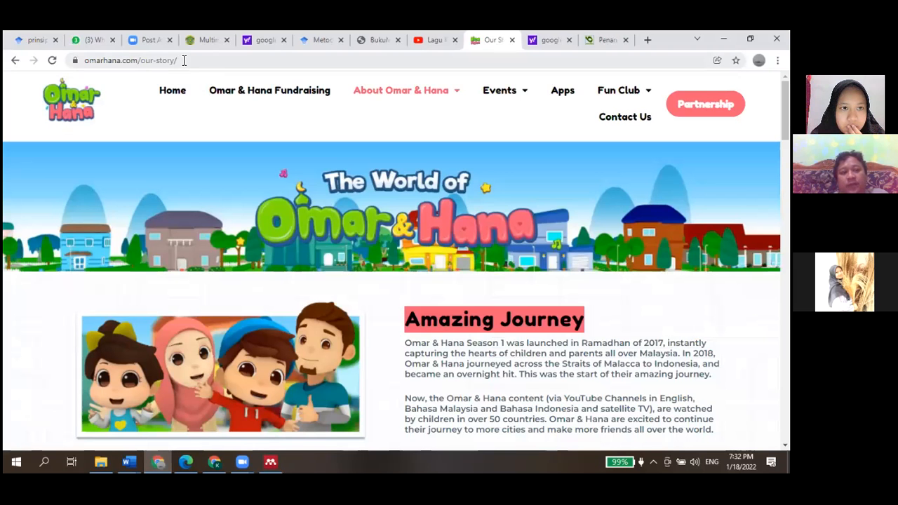
pyautogui.click(184, 60)
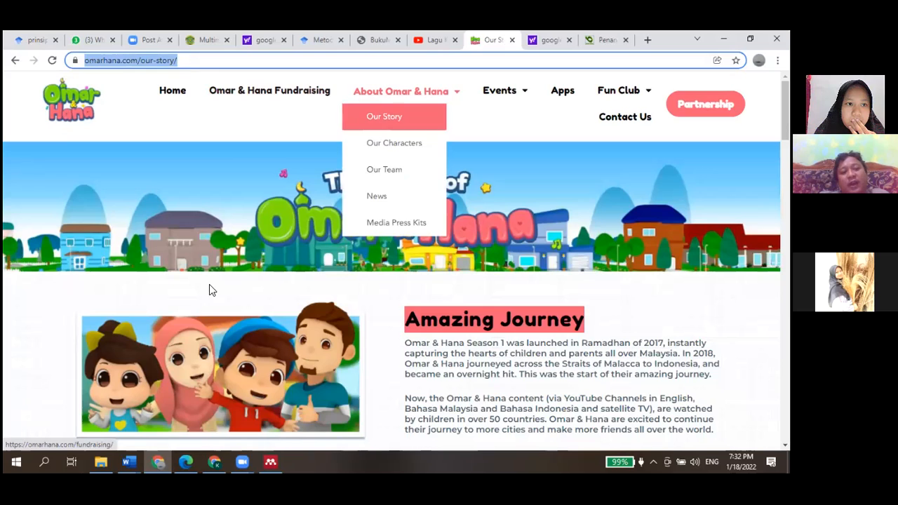
pyautogui.moveTo(271, 460)
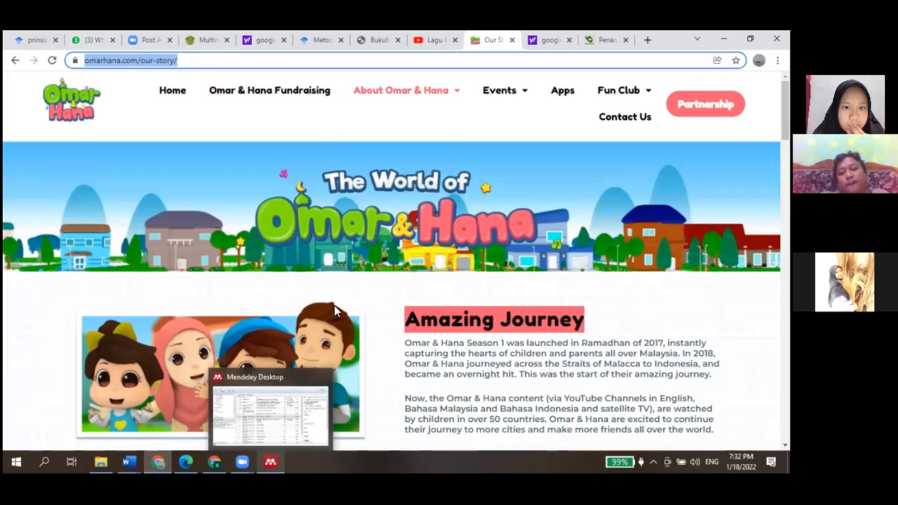
pyautogui.write('Omar')
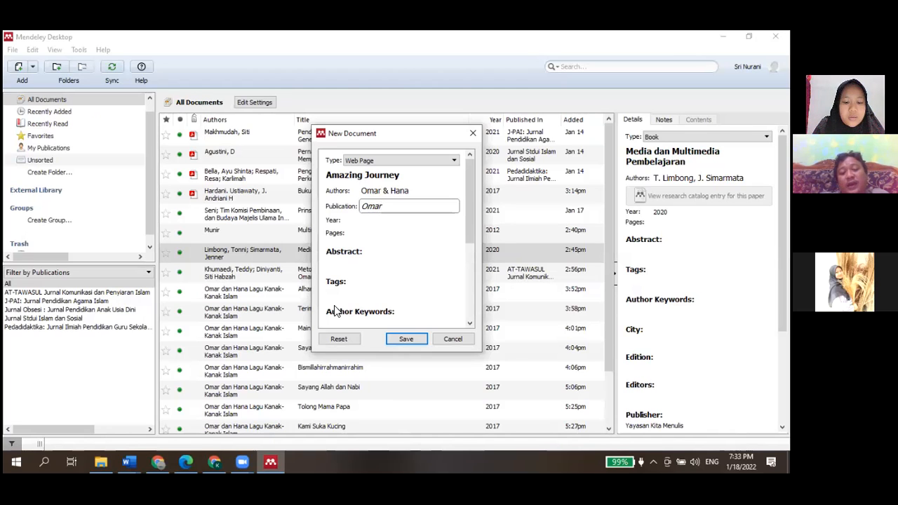
pyautogui.write('hana')
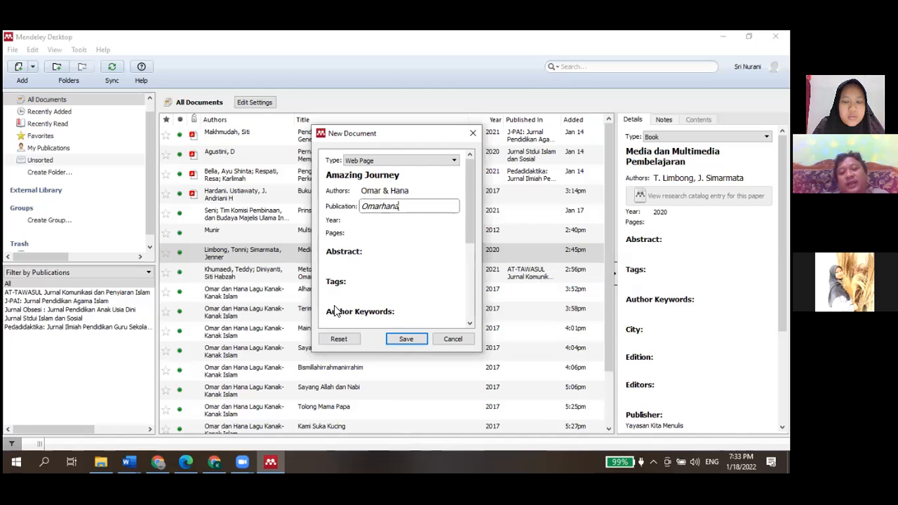
pyautogui.write('.com')
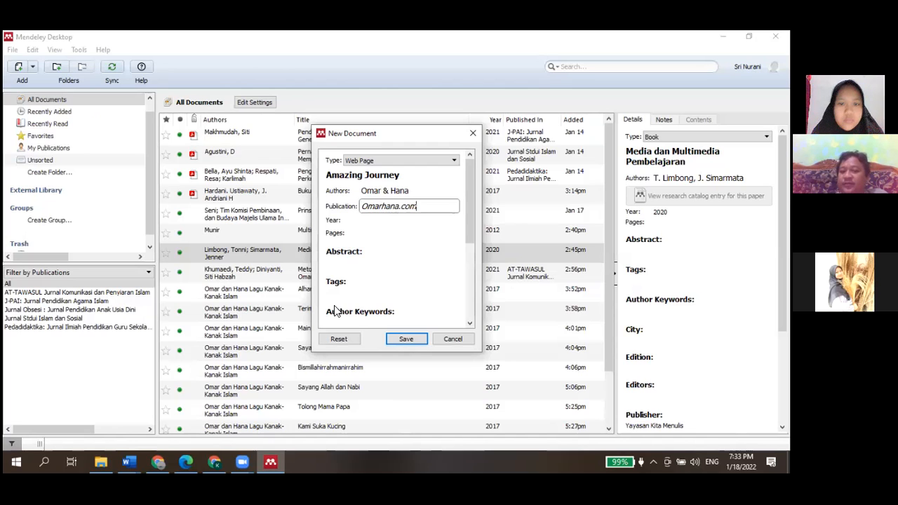
pyautogui.press('Left')
pyautogui.press('Left')
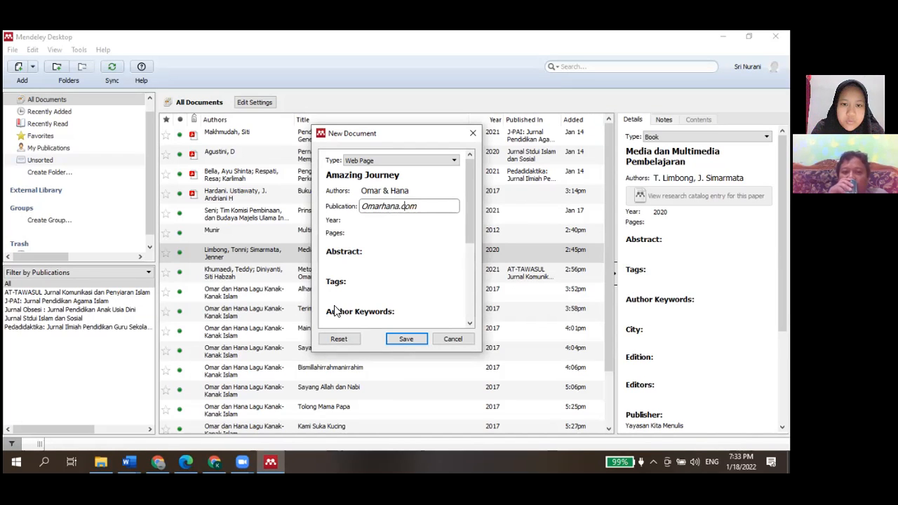
pyautogui.press('Home')
pyautogui.press('Delete')
pyautogui.write('o')
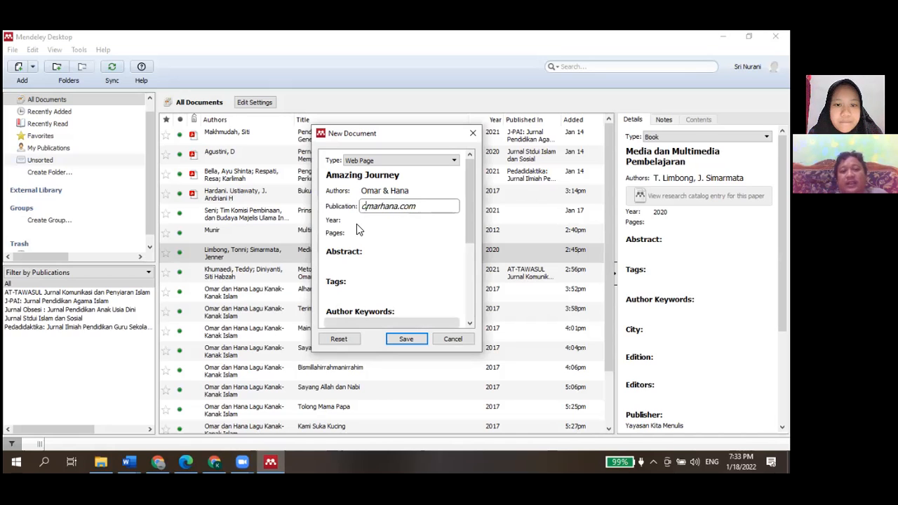
# Scroll through the Our Story page of the website looking for a publication year
pyautogui.click(352, 218)
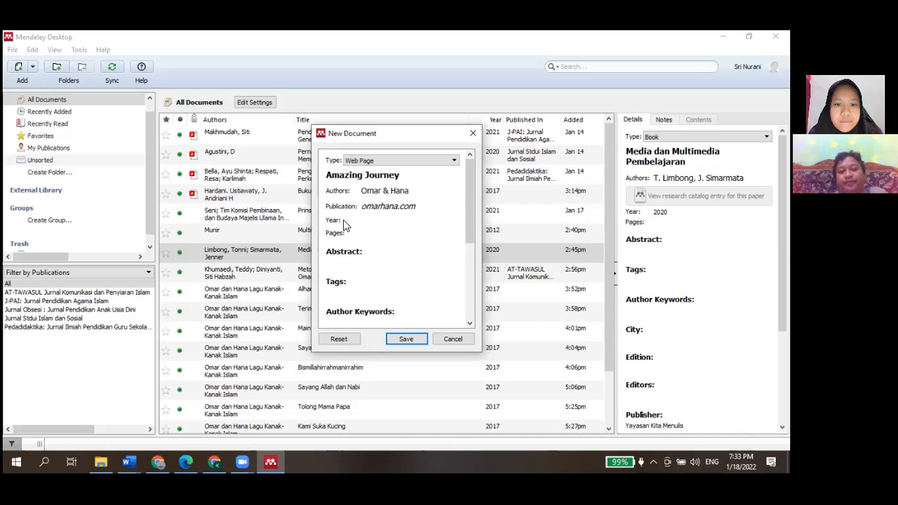
pyautogui.click(362, 221)
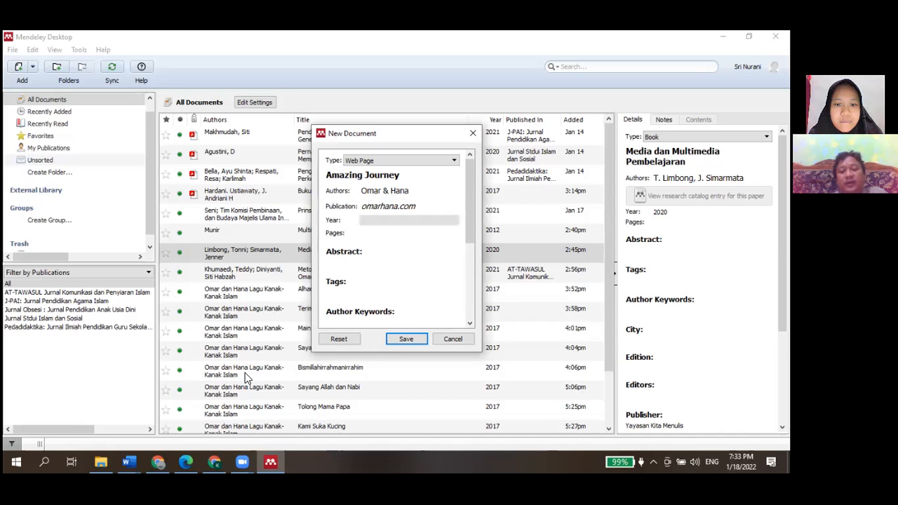
pyautogui.click(161, 460)
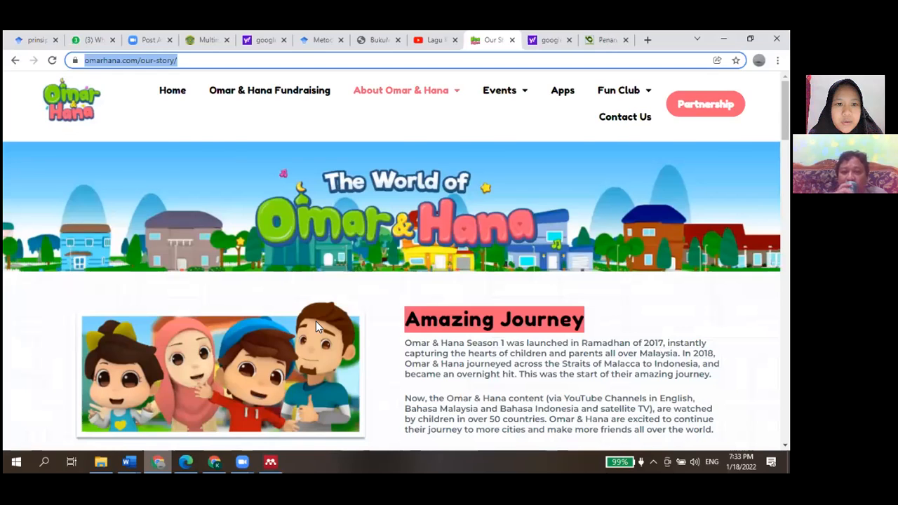
pyautogui.scroll(-3, 315, 321)
pyautogui.scroll(-10, 315, 321)
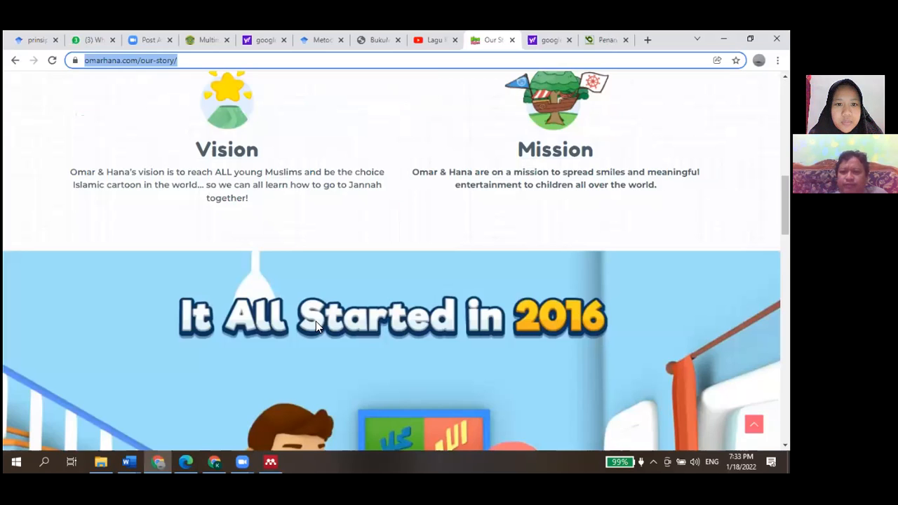
pyautogui.scroll(2, 315, 321)
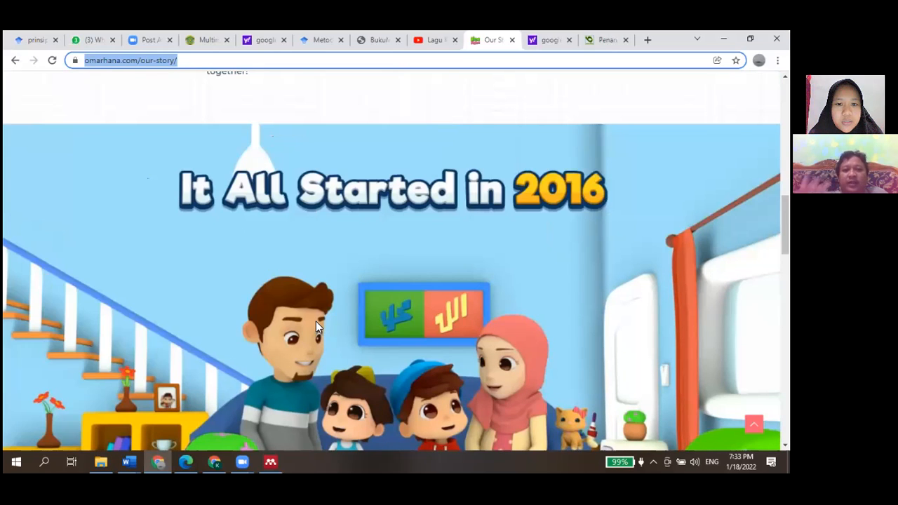
pyautogui.scroll(-1, 316, 321)
pyautogui.scroll(-5, 316, 326)
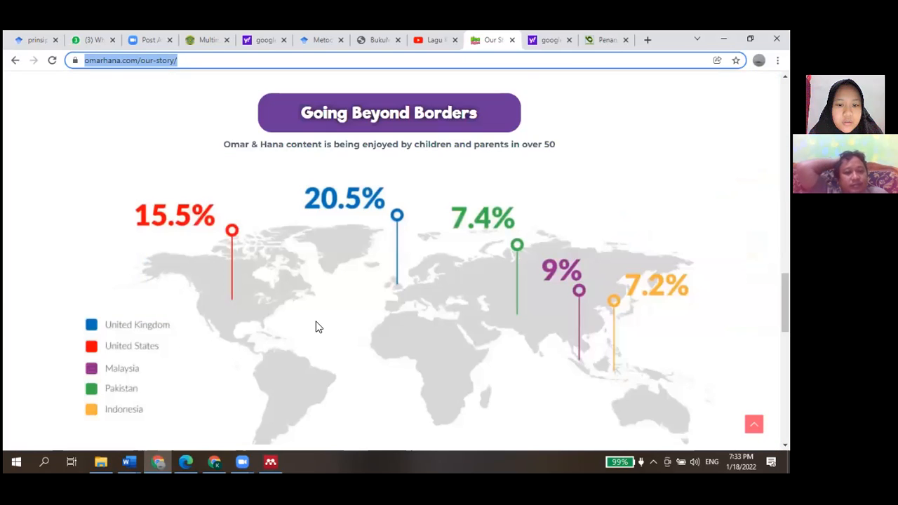
pyautogui.scroll(-5, 316, 326)
pyautogui.scroll(-3, 315, 327)
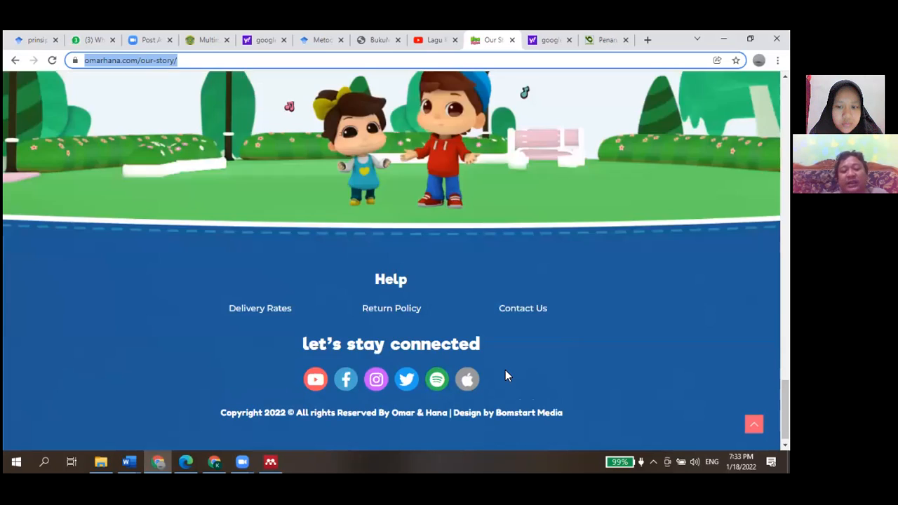
pyautogui.scroll(2, 505, 376)
pyautogui.scroll(3, 506, 372)
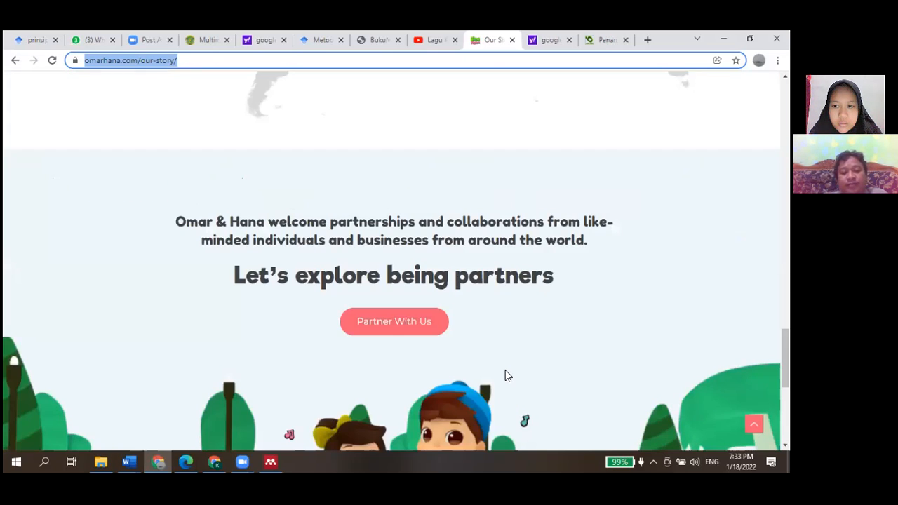
pyautogui.scroll(7, 392, 259)
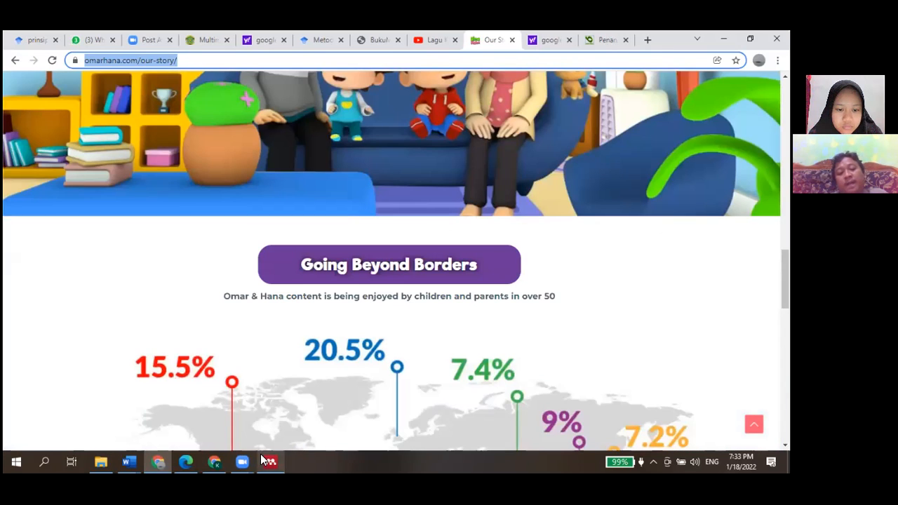
# Enter 2022 as the web page entry's year
pyautogui.hotkey('alt', 'Tab')
pyautogui.write('2022')
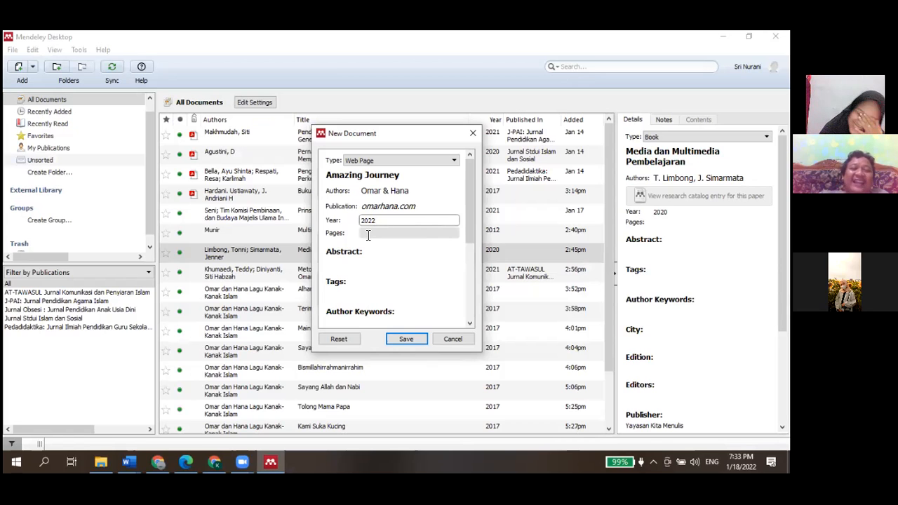
# Set the entry's Date Accessed to 18 Januari 2022
pyautogui.scroll(-1, 376, 262)
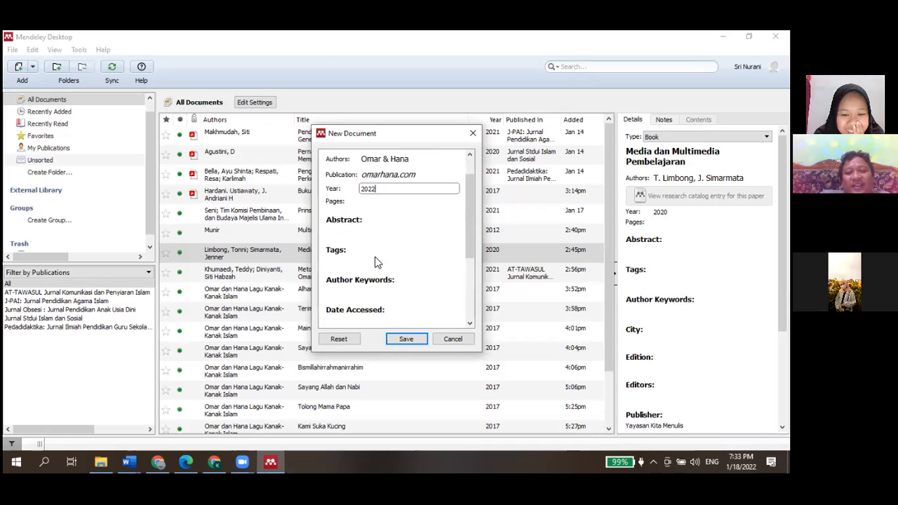
pyautogui.scroll(-1, 376, 261)
pyautogui.scroll(-1, 360, 268)
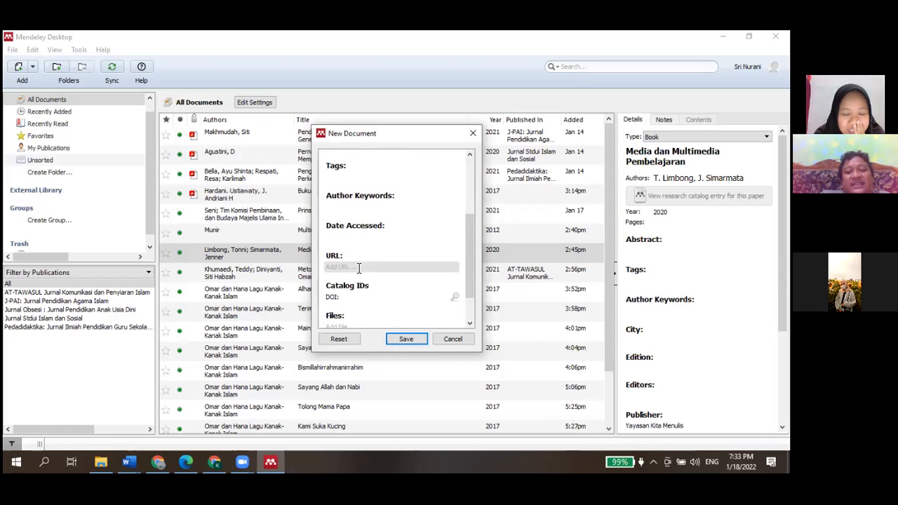
pyautogui.scroll(-1, 359, 268)
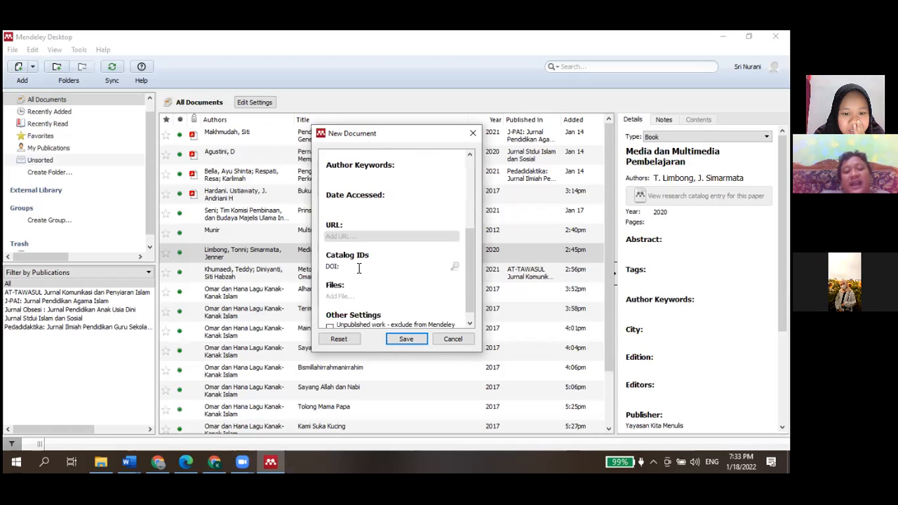
pyautogui.scroll(-1, 358, 268)
pyautogui.scroll(2, 359, 268)
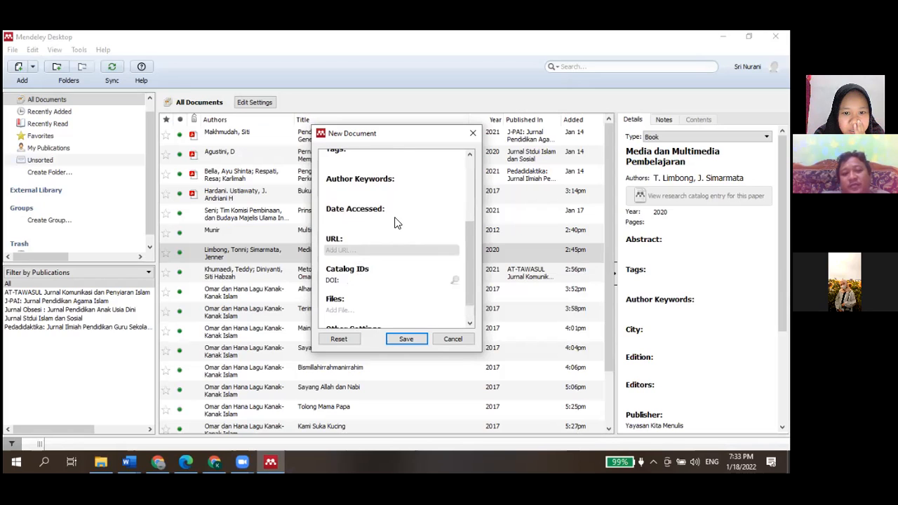
pyautogui.scroll(1, 393, 222)
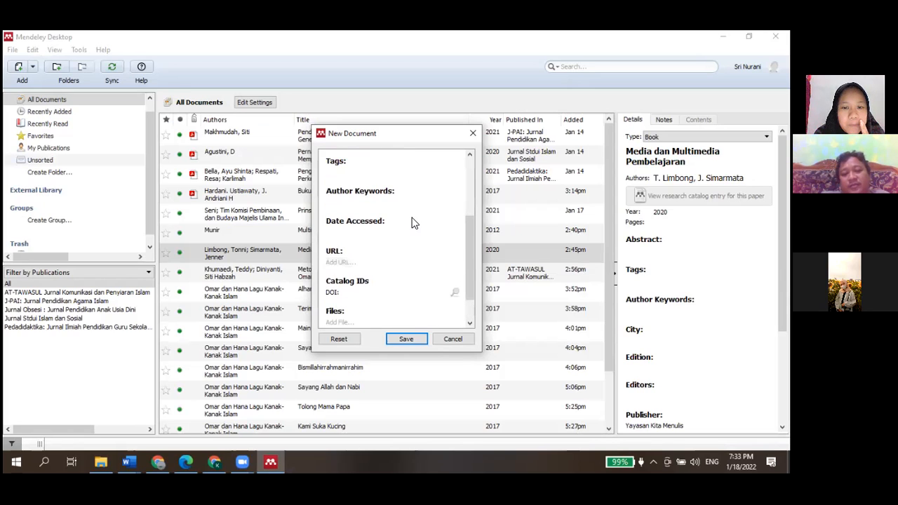
pyautogui.click(414, 218)
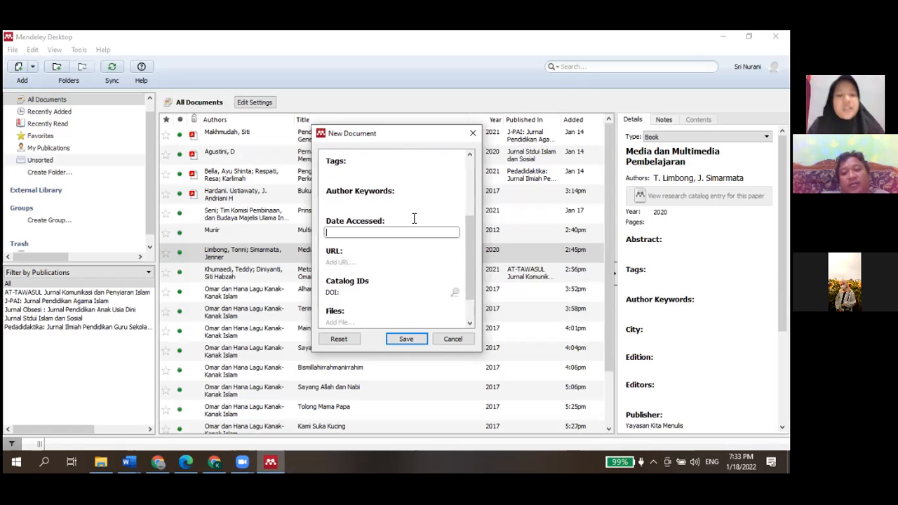
pyautogui.write('18')
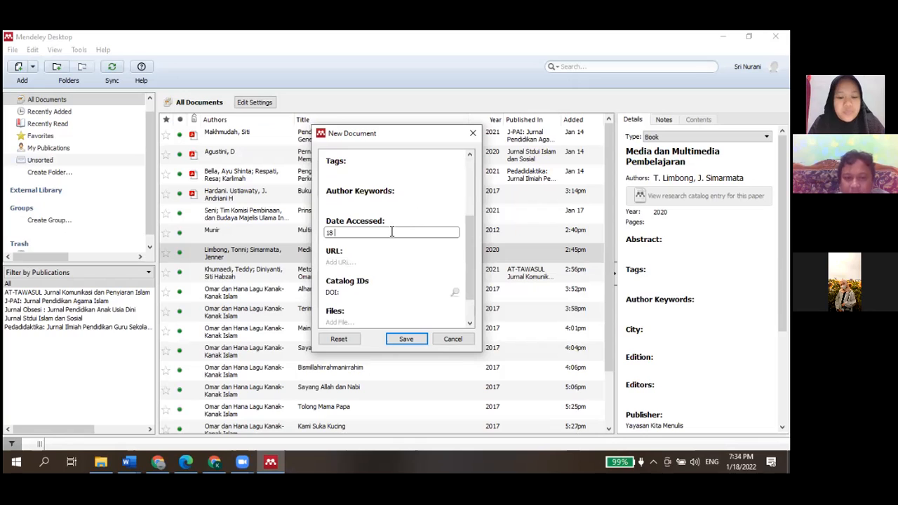
pyautogui.write('Ja')
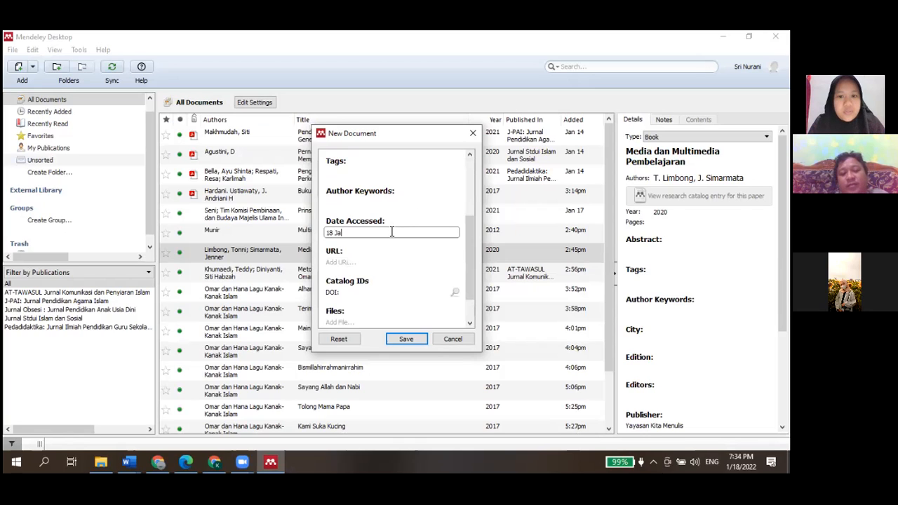
pyautogui.write('nuari 2022')
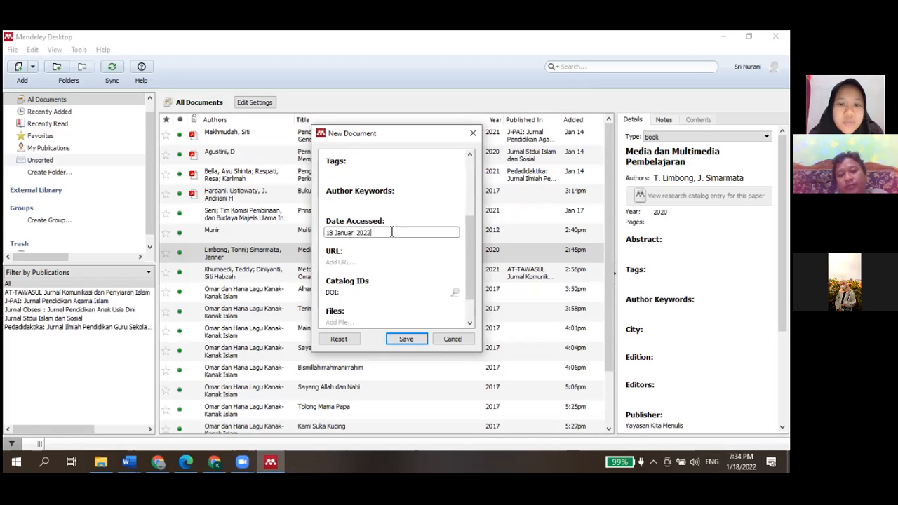
pyautogui.click(362, 263)
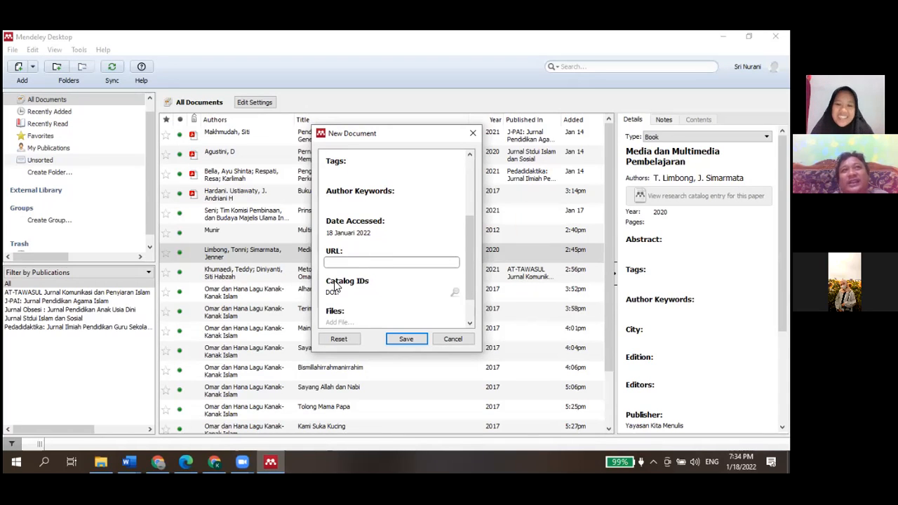
pyautogui.click(157, 462)
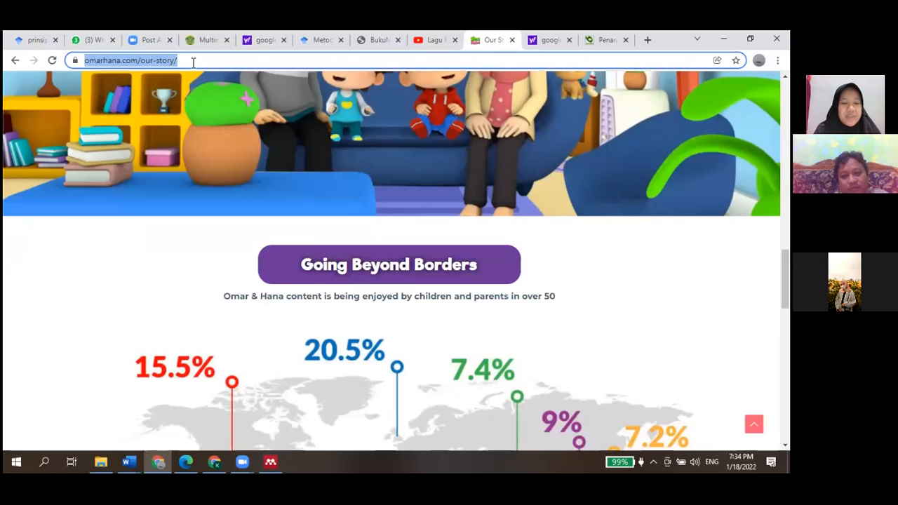
pyautogui.click(272, 461)
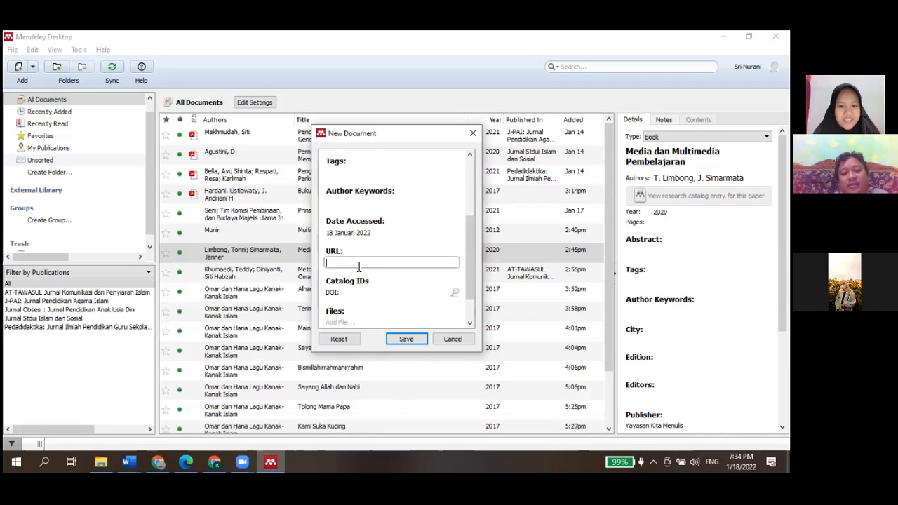
pyautogui.write('https://omarhana.com/our-story/')
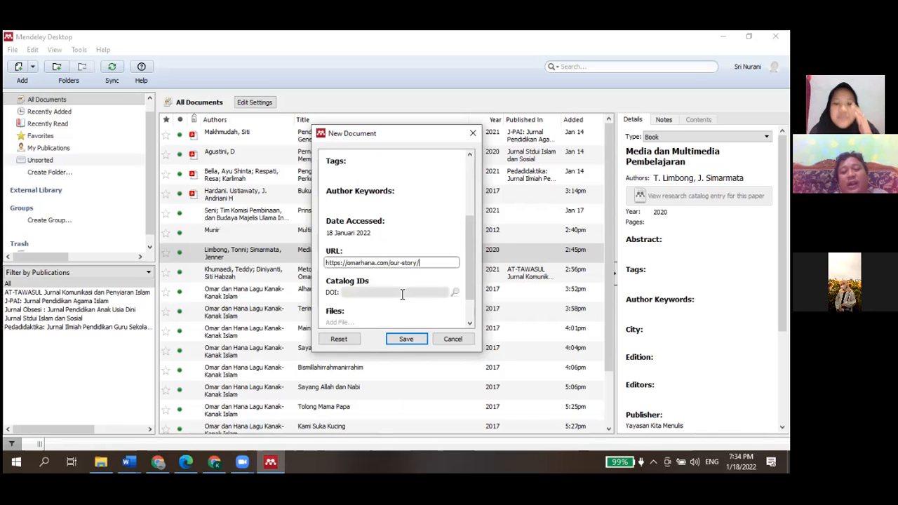
# Save the new web page entry to the library
pyautogui.scroll(-1, 400, 306)
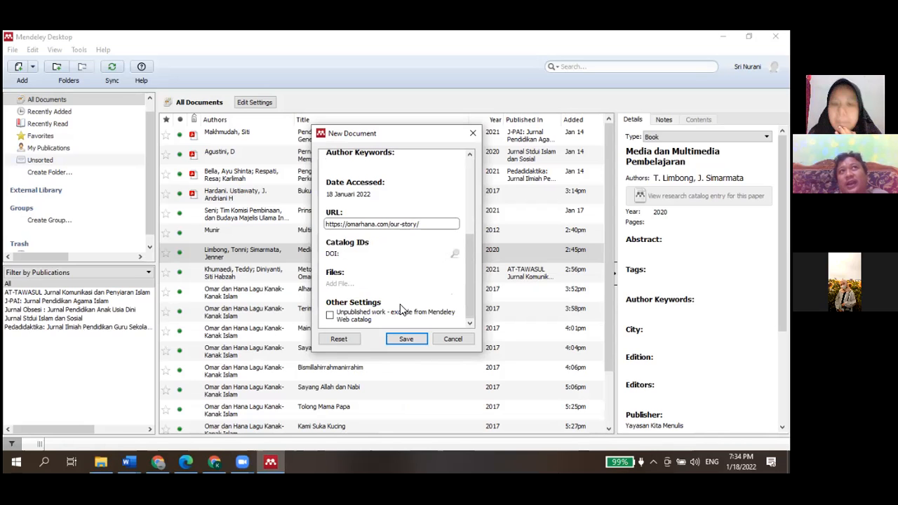
pyautogui.scroll(1, 402, 308)
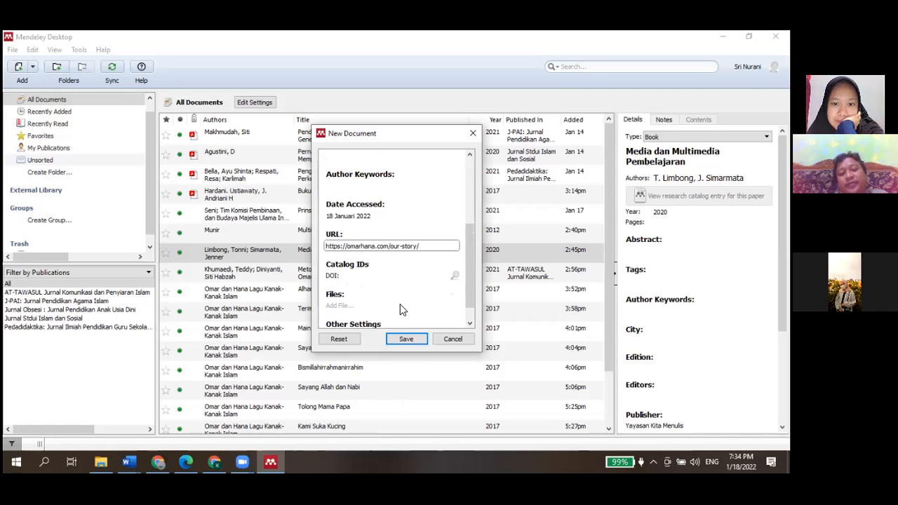
pyautogui.scroll(-1, 332, 318)
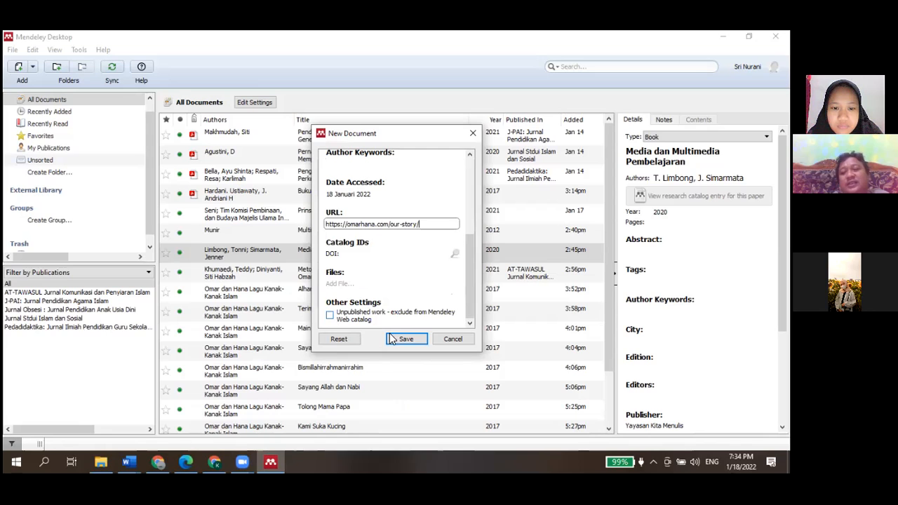
pyautogui.scroll(1, 393, 300)
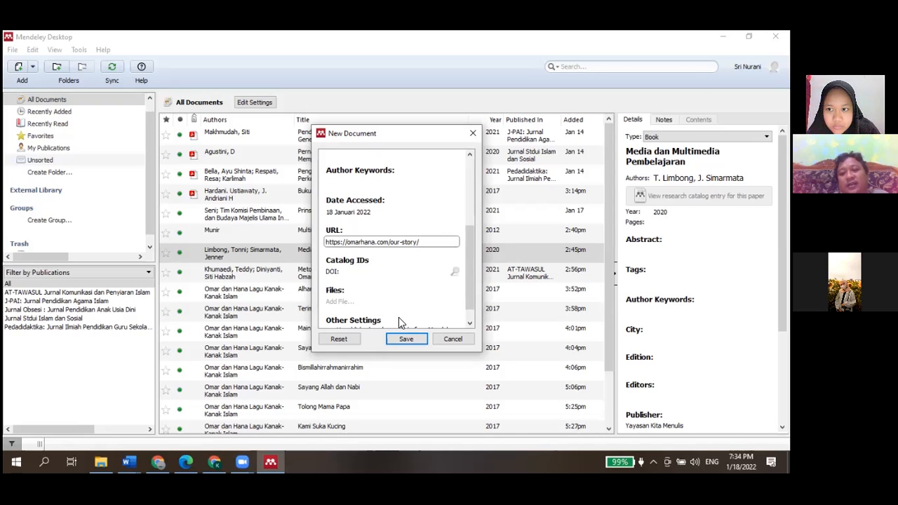
pyautogui.scroll(-1, 402, 337)
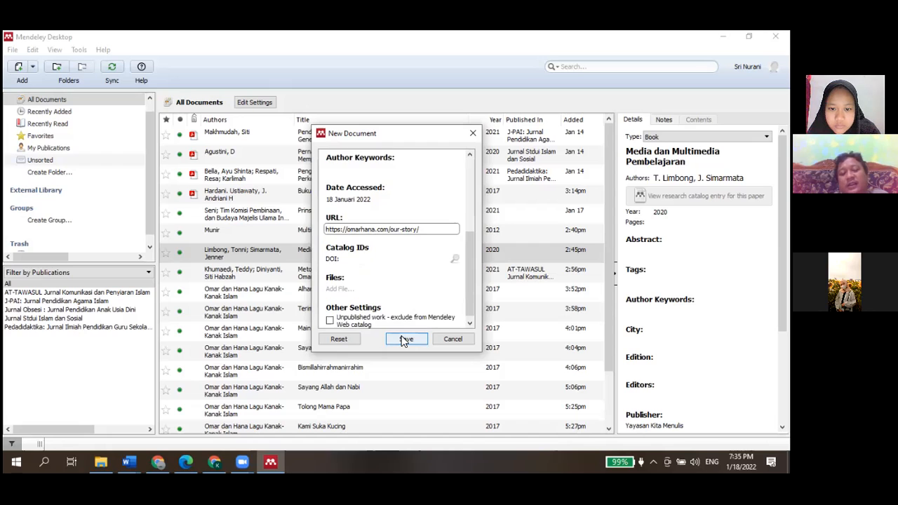
pyautogui.click(403, 339)
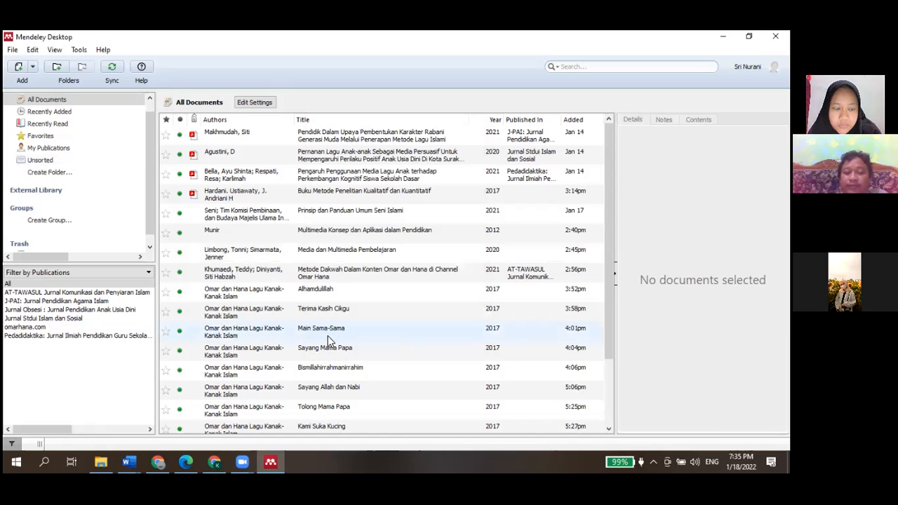
# In the Word article, insert a Mendeley citation for the Amazing Journey entry after "Ramadhan 2017"
pyautogui.scroll(-2, 328, 335)
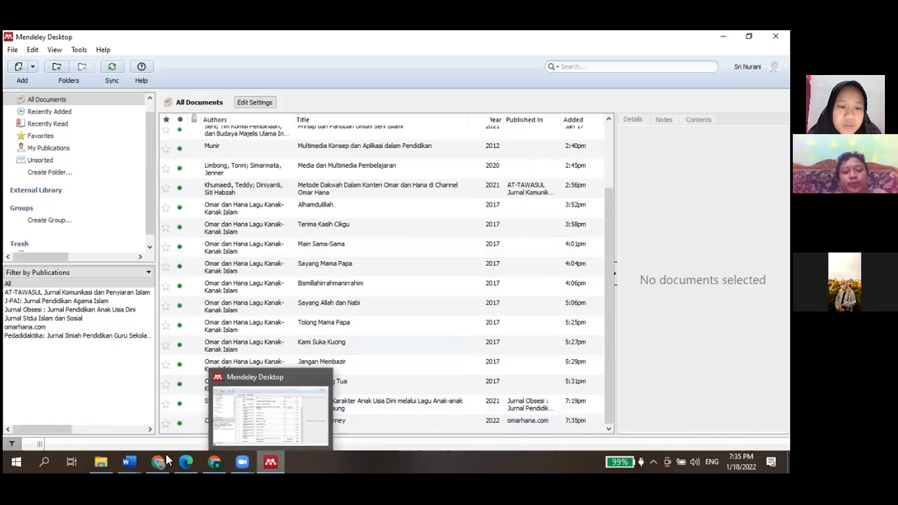
pyautogui.click(129, 462)
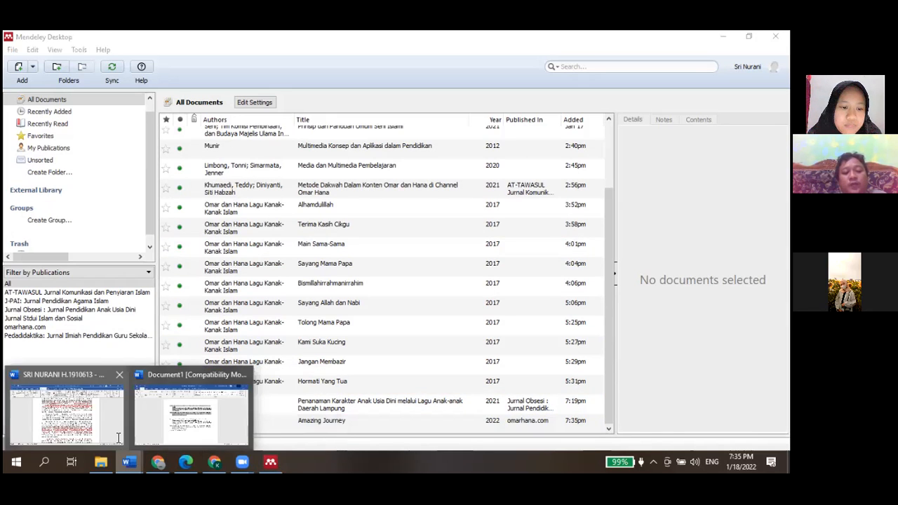
pyautogui.click(118, 438)
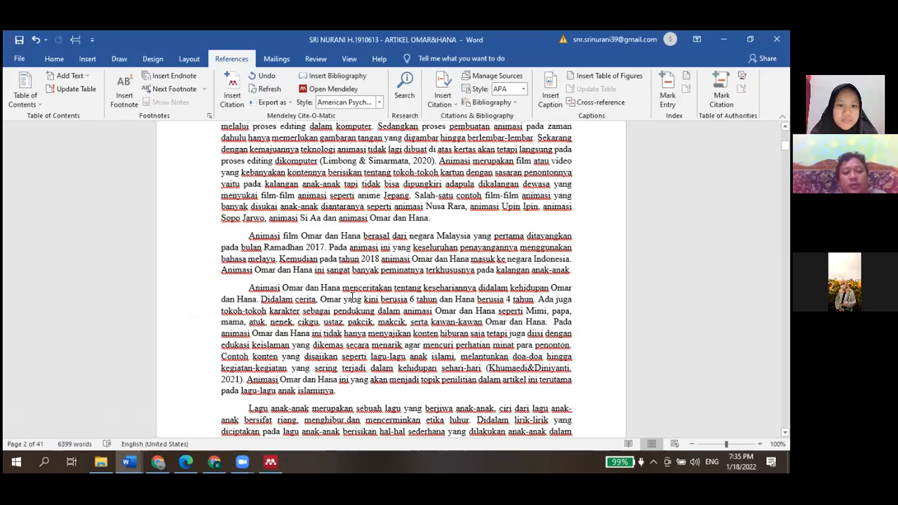
pyautogui.click(324, 248)
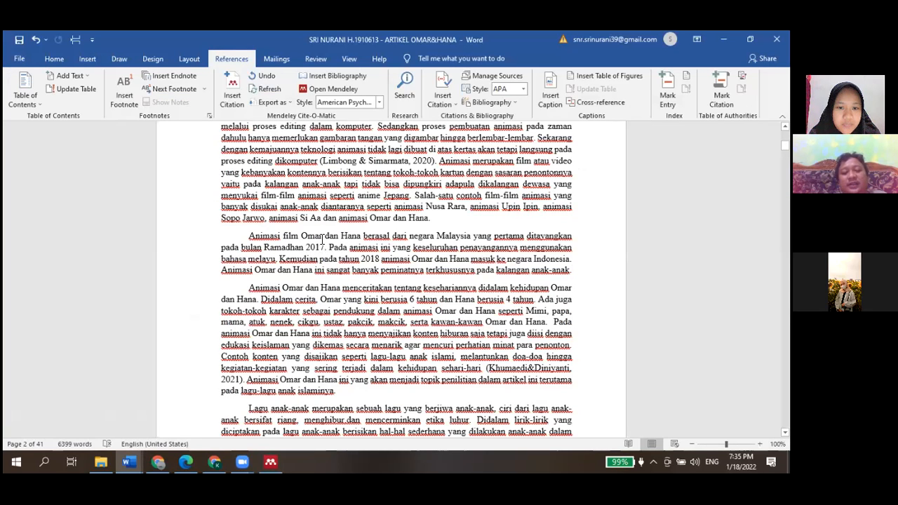
pyautogui.click(234, 90)
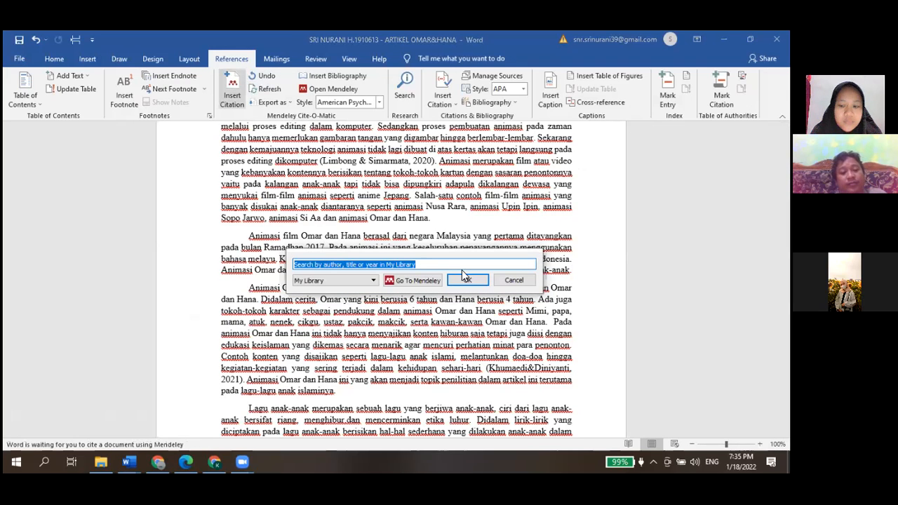
pyautogui.click(461, 269)
pyautogui.write('a')
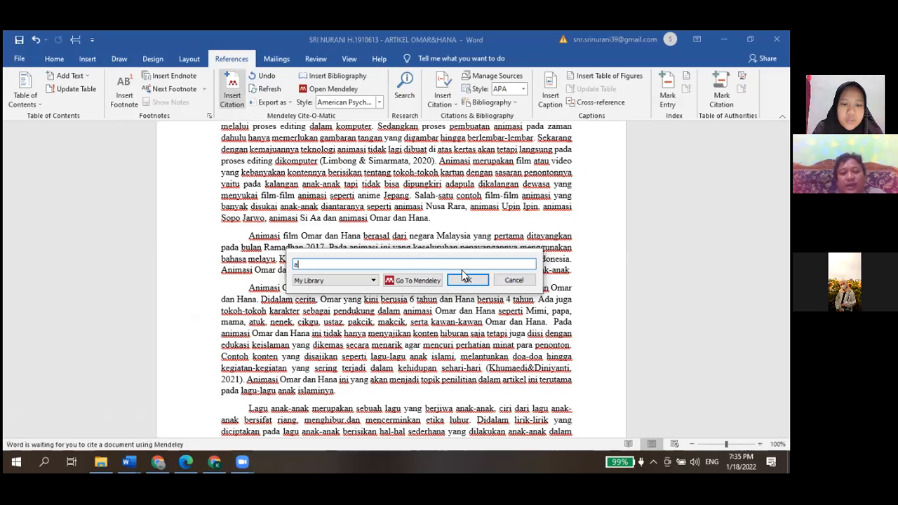
pyautogui.write('m')
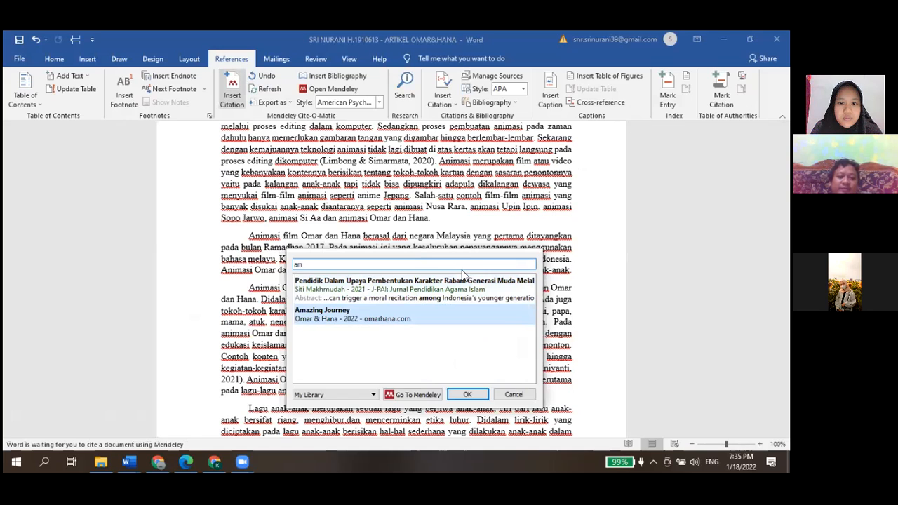
pyautogui.press('Return')
pyautogui.click(463, 278)
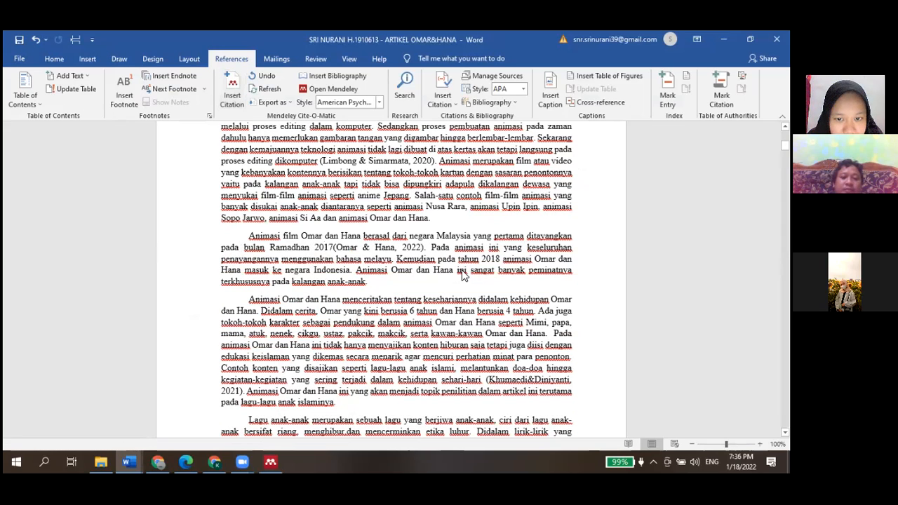
pyautogui.click(334, 247)
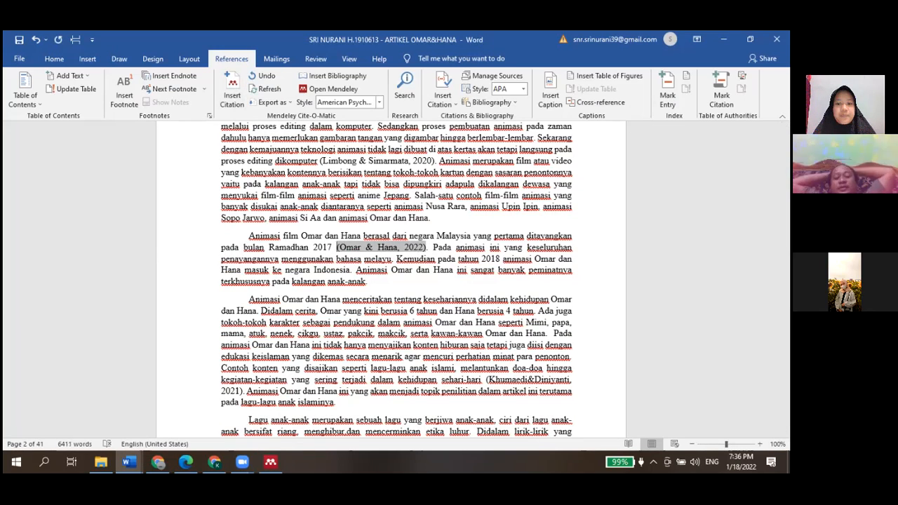
# Scroll through the article's abstract and introduction pages reviewing the in-text citations
pyautogui.scroll(3, 397, 281)
pyautogui.scroll(15, 237, 214)
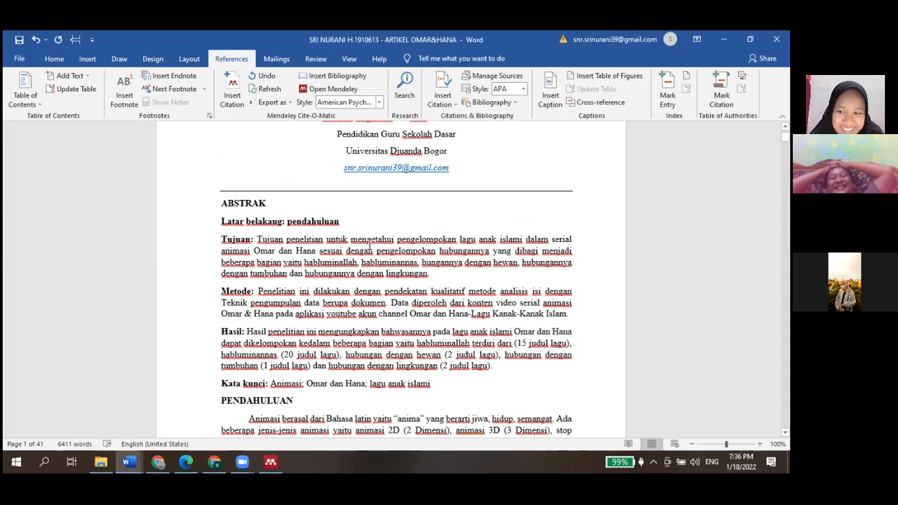
pyautogui.scroll(-1, 370, 243)
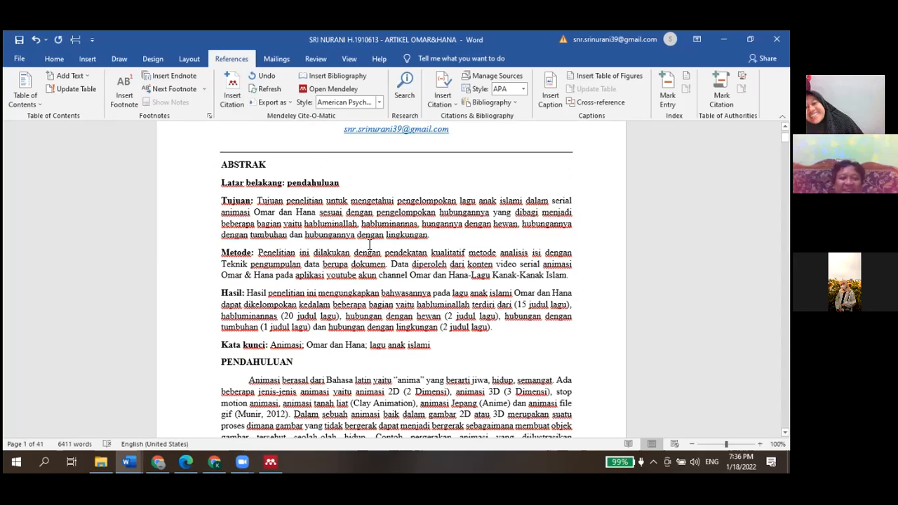
pyautogui.scroll(-1, 370, 244)
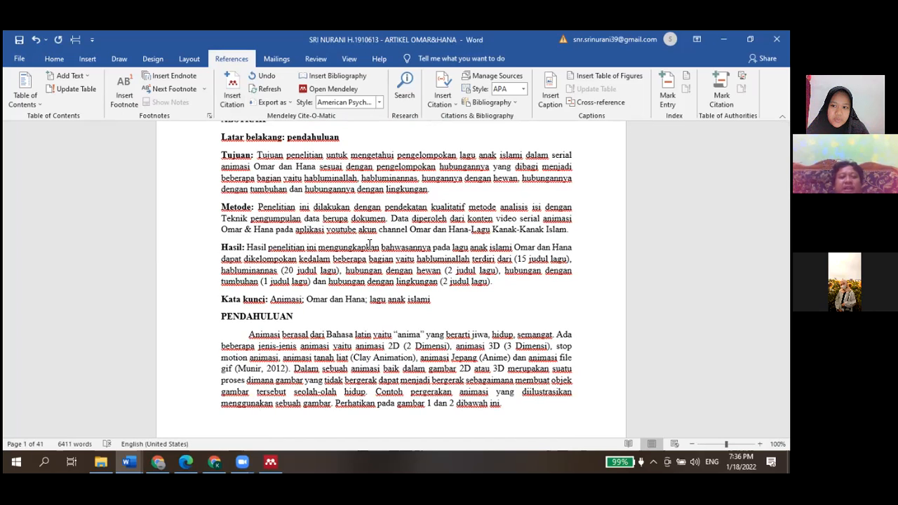
pyautogui.scroll(1, 370, 243)
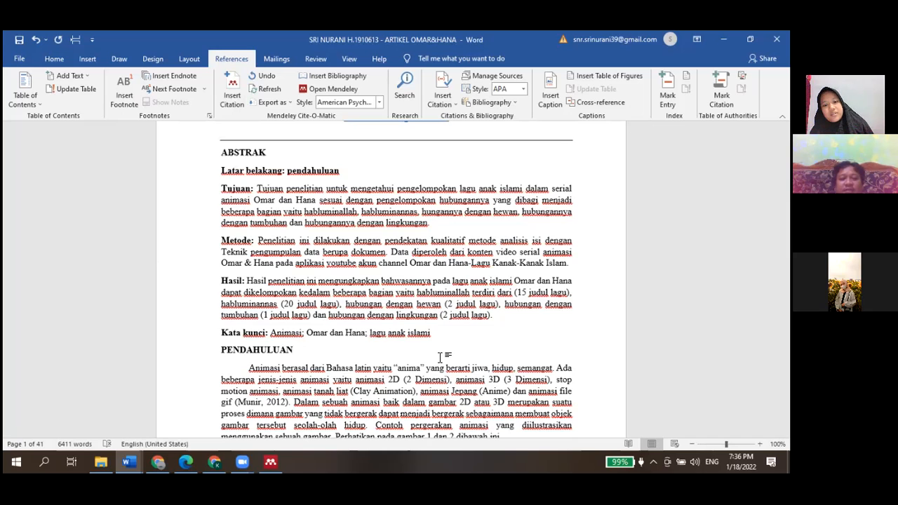
pyautogui.scroll(-3, 440, 358)
pyautogui.scroll(-2, 440, 358)
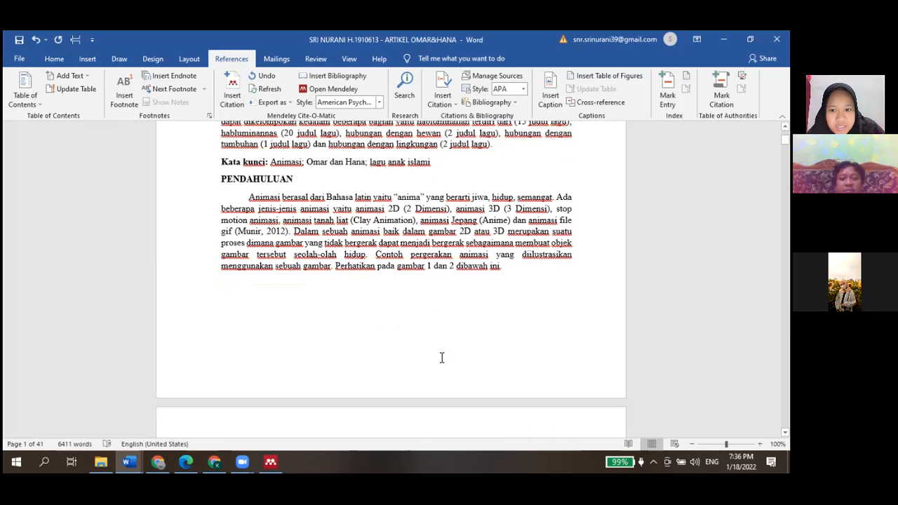
pyautogui.scroll(-7, 442, 358)
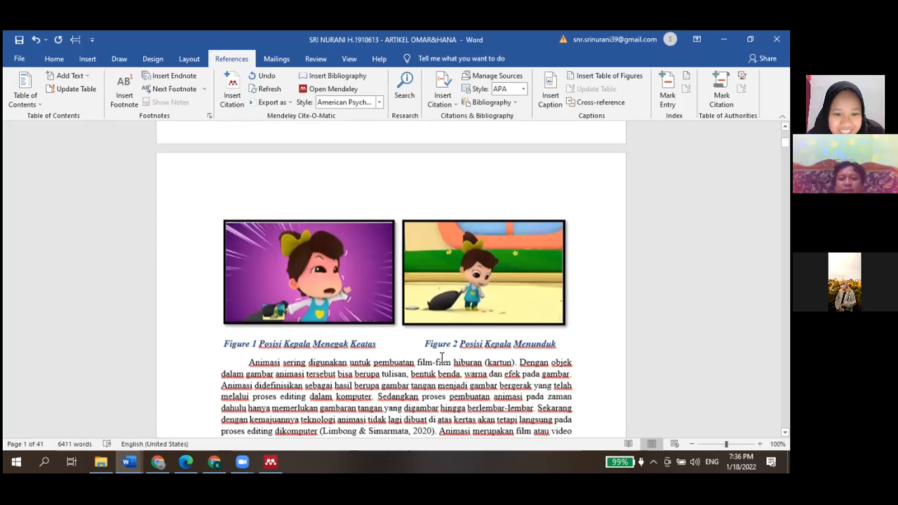
pyautogui.scroll(-2, 441, 359)
pyautogui.scroll(-1, 441, 359)
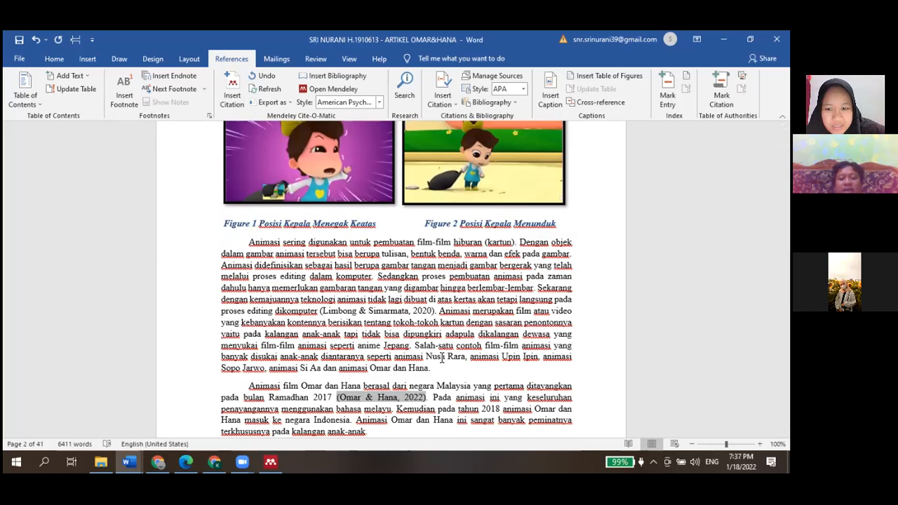
pyautogui.scroll(-2, 442, 358)
pyautogui.scroll(-3, 442, 358)
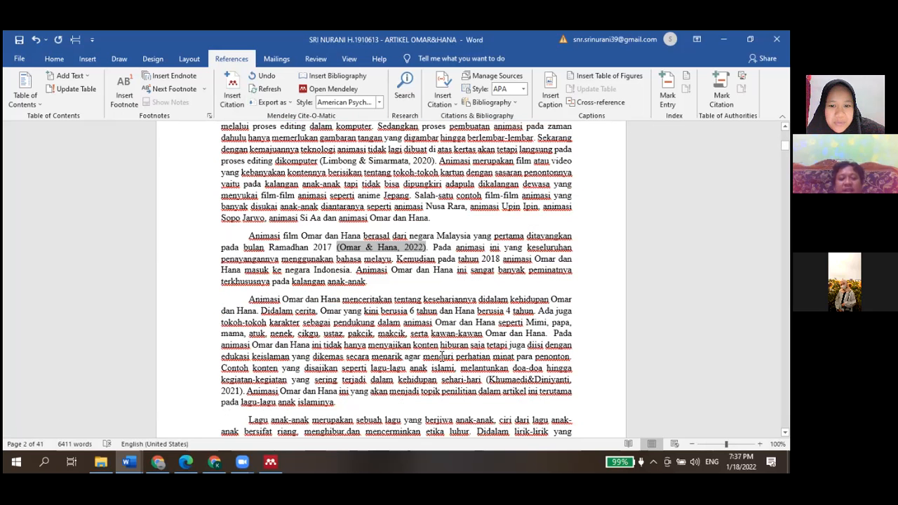
pyautogui.scroll(-4, 442, 358)
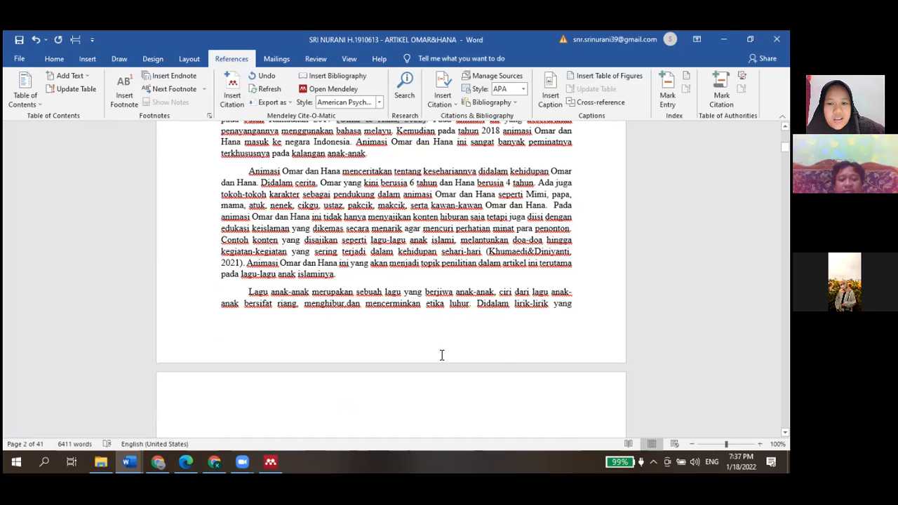
pyautogui.scroll(-3, 442, 355)
pyautogui.scroll(-5, 442, 355)
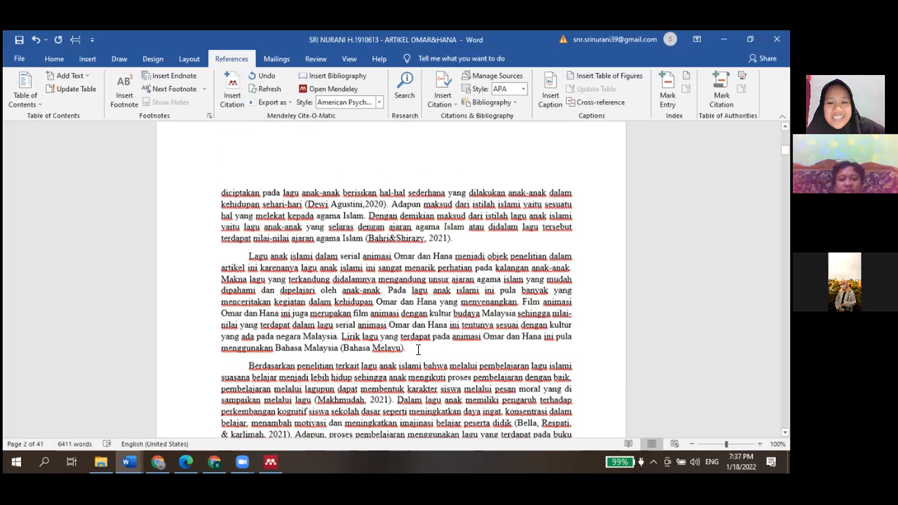
pyautogui.scroll(-3, 442, 355)
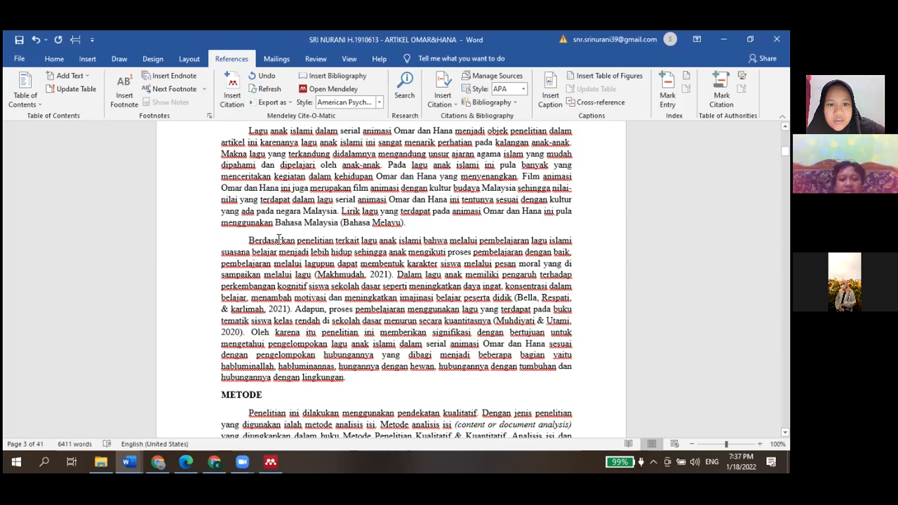
pyautogui.scroll(2, 279, 240)
pyautogui.scroll(2, 278, 239)
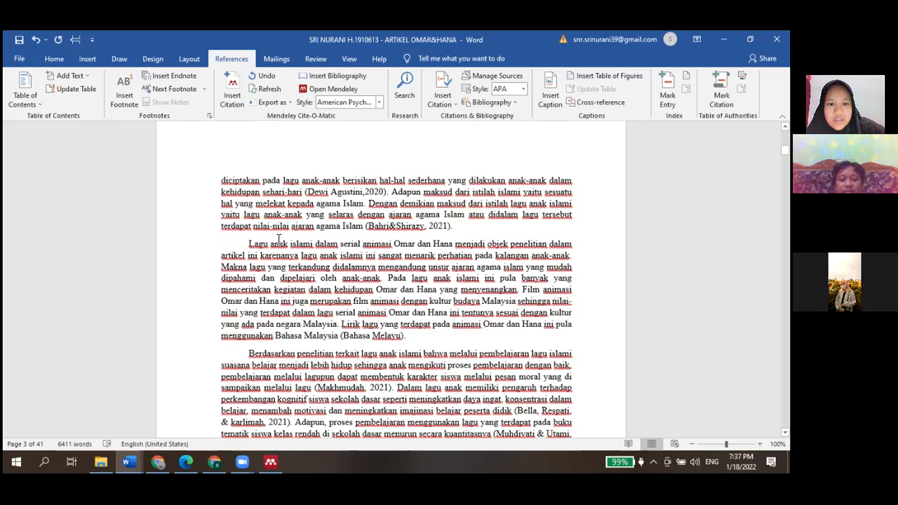
pyautogui.scroll(2, 278, 240)
pyautogui.scroll(2, 278, 240)
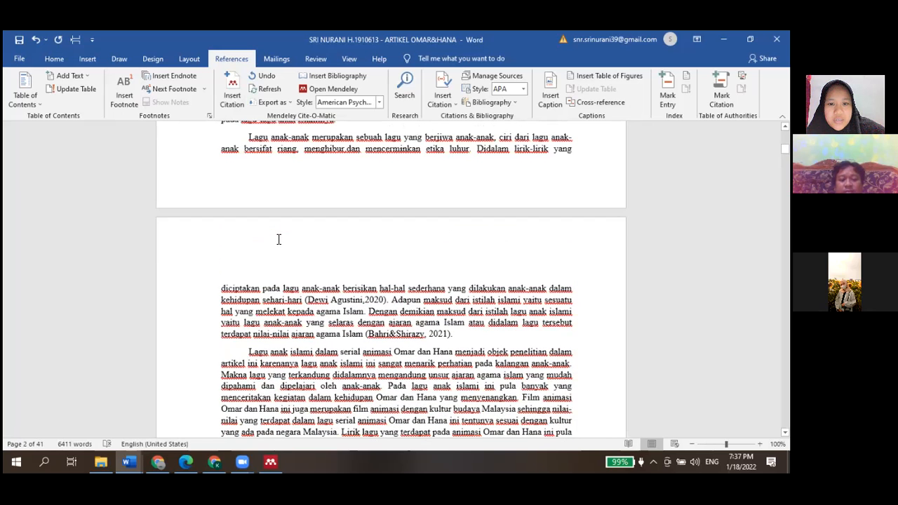
pyautogui.scroll(1, 279, 240)
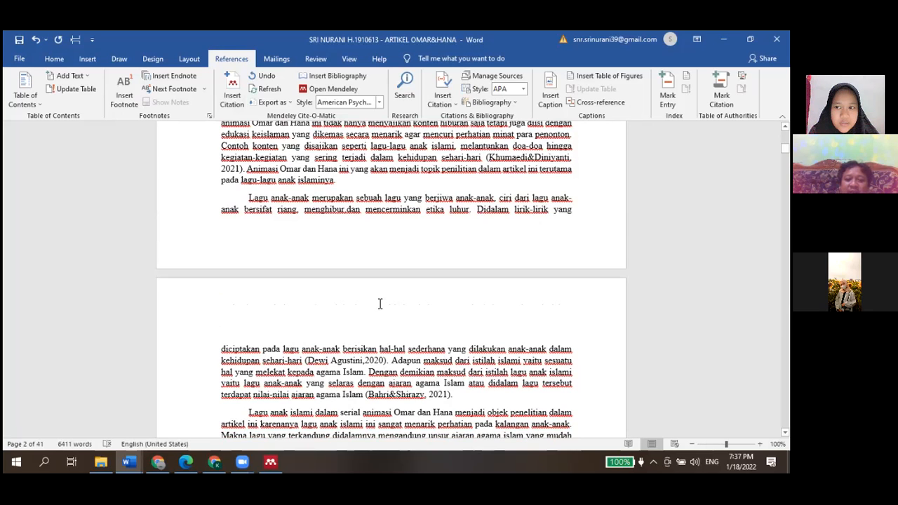
pyautogui.scroll(-1, 380, 304)
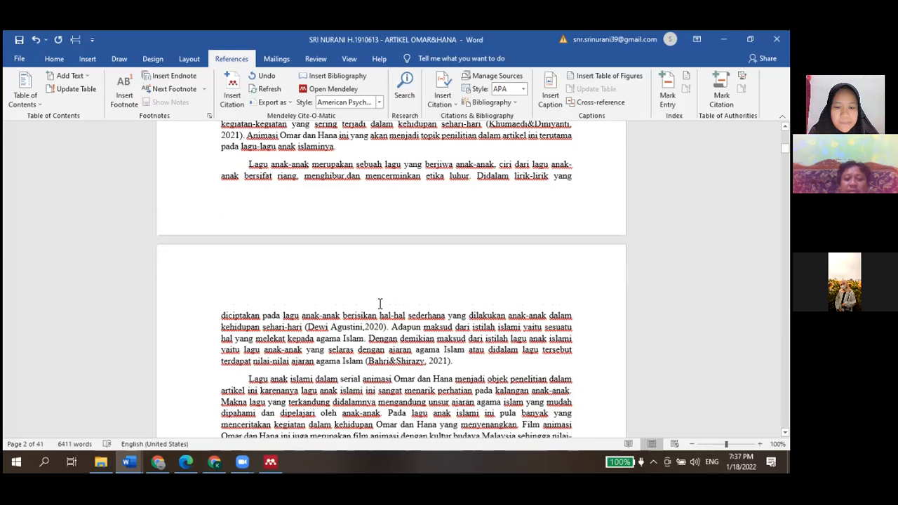
pyautogui.scroll(-1, 379, 304)
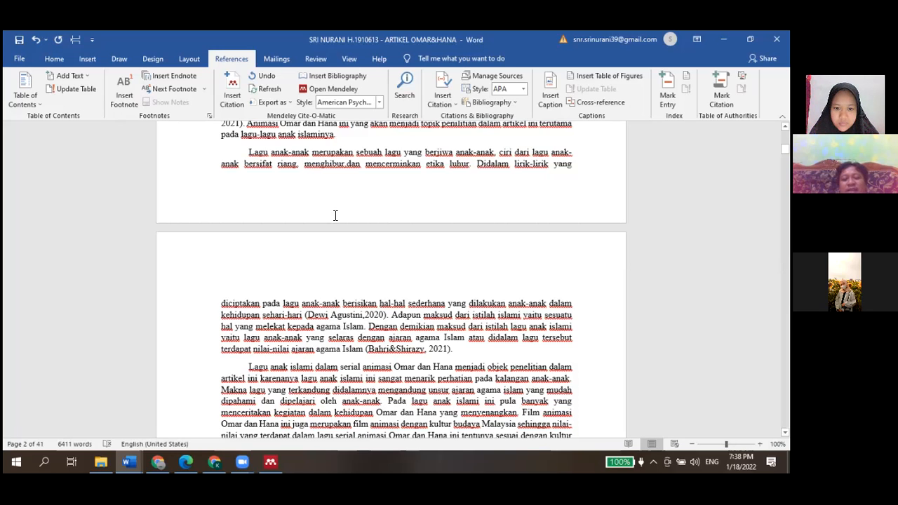
# Add the reviewer note "( Tambahin kesimpulan)" right after the (Bahri&Shirazy, 2021) citation at the end of the paragraph
pyautogui.scroll(-1, 335, 215)
pyautogui.scroll(-1, 335, 215)
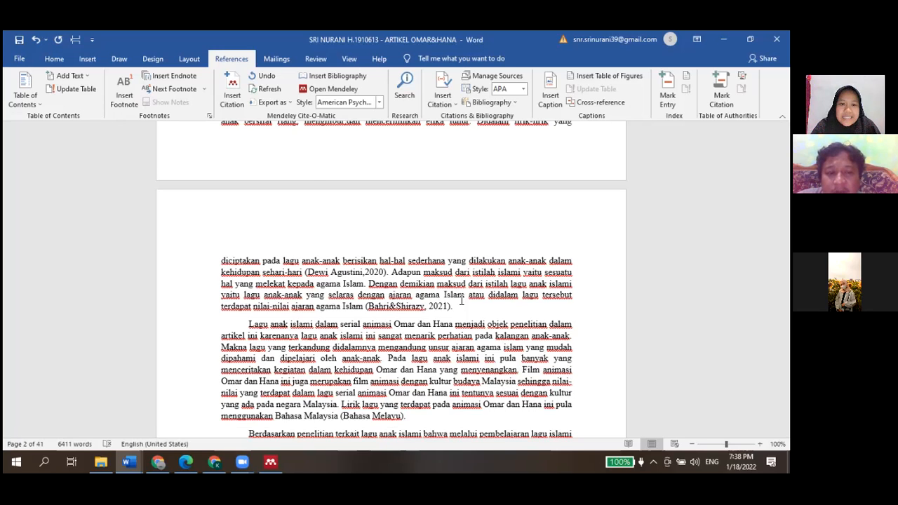
pyautogui.scroll(2, 462, 300)
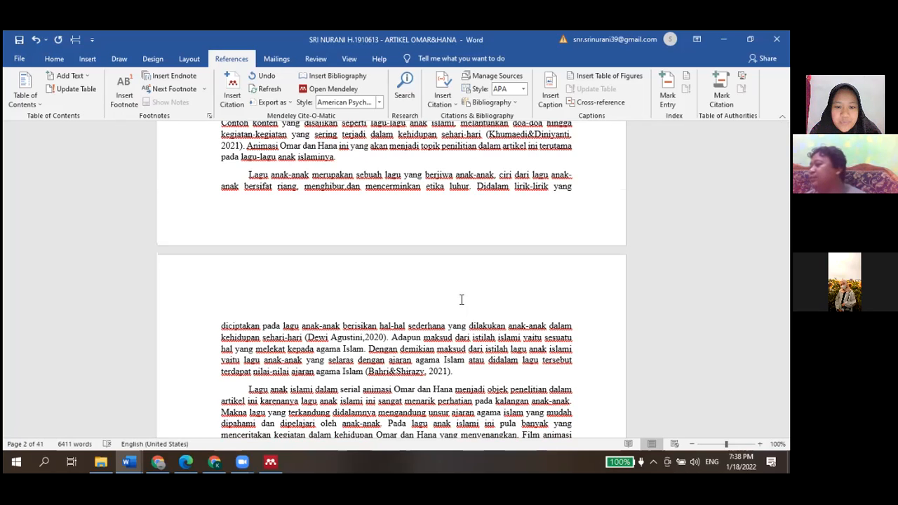
pyautogui.scroll(-1, 462, 300)
pyautogui.scroll(-1, 459, 324)
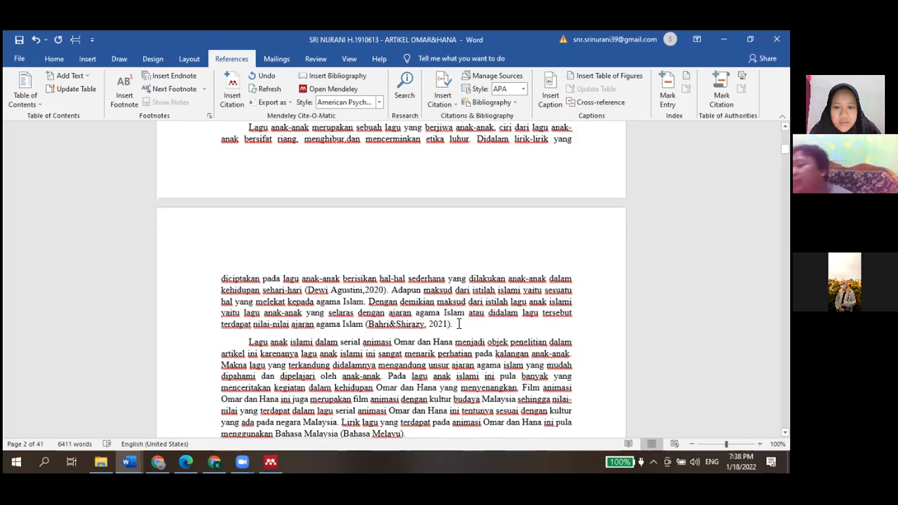
pyautogui.click(459, 324)
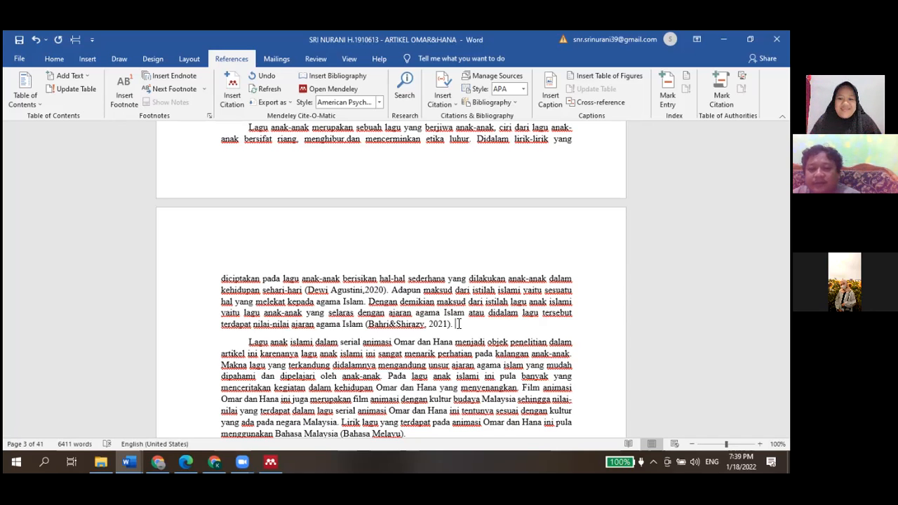
pyautogui.scroll(-2, 459, 324)
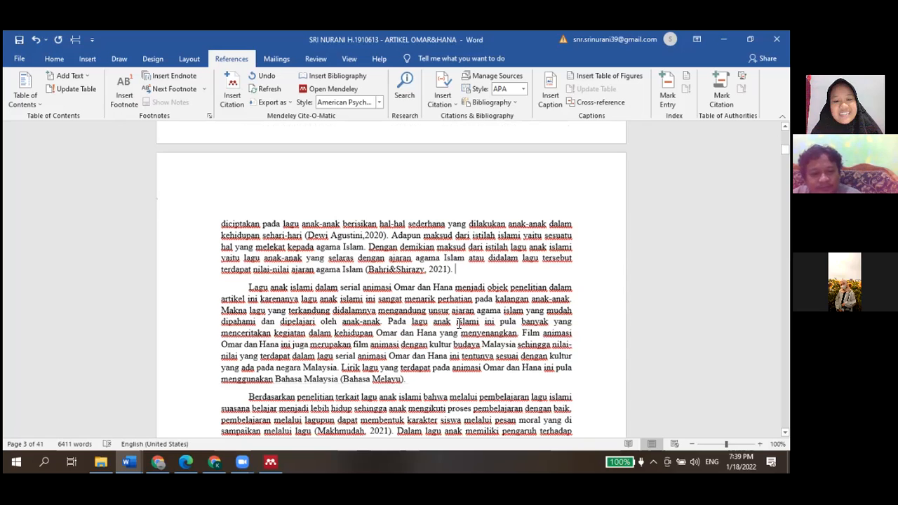
pyautogui.scroll(-1, 458, 323)
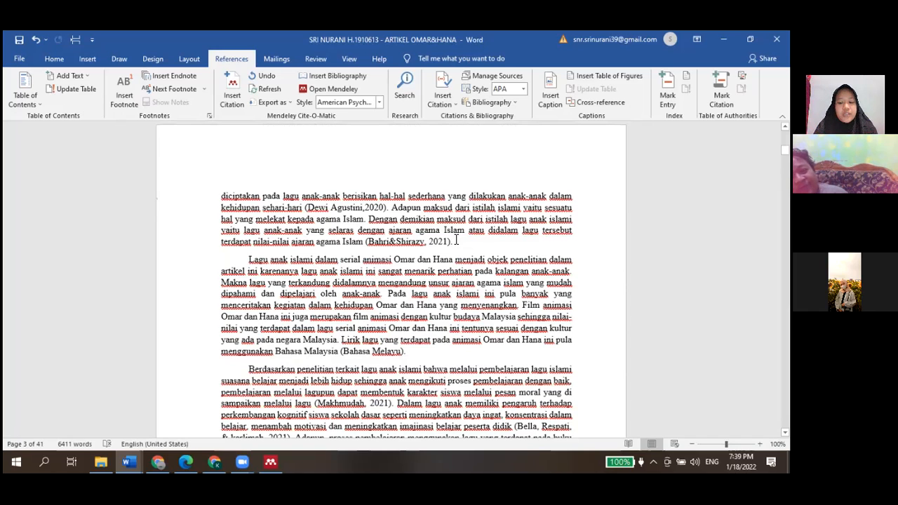
pyautogui.write('(')
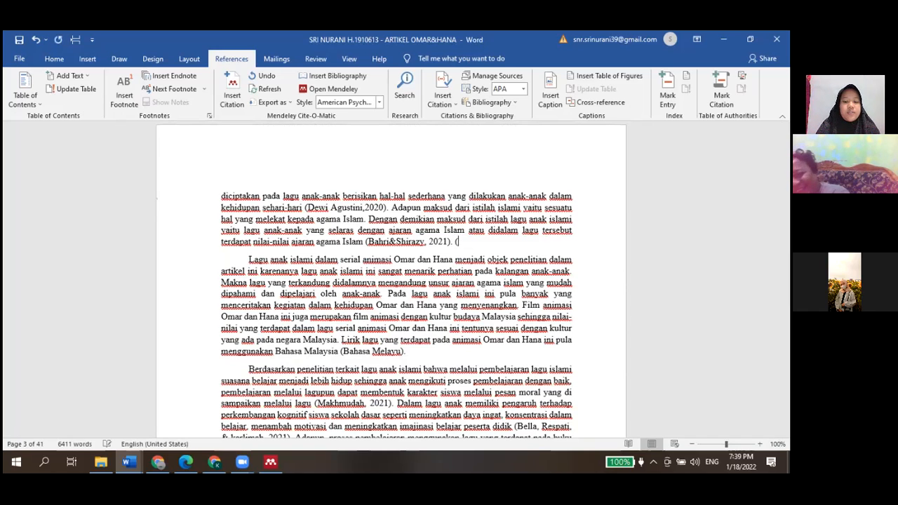
pyautogui.write(' tambahin kes')
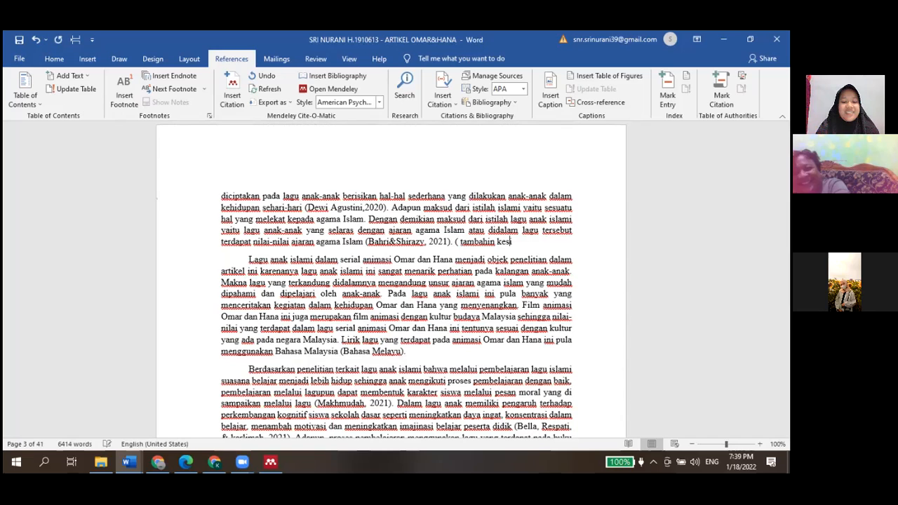
pyautogui.write('i,pulan')
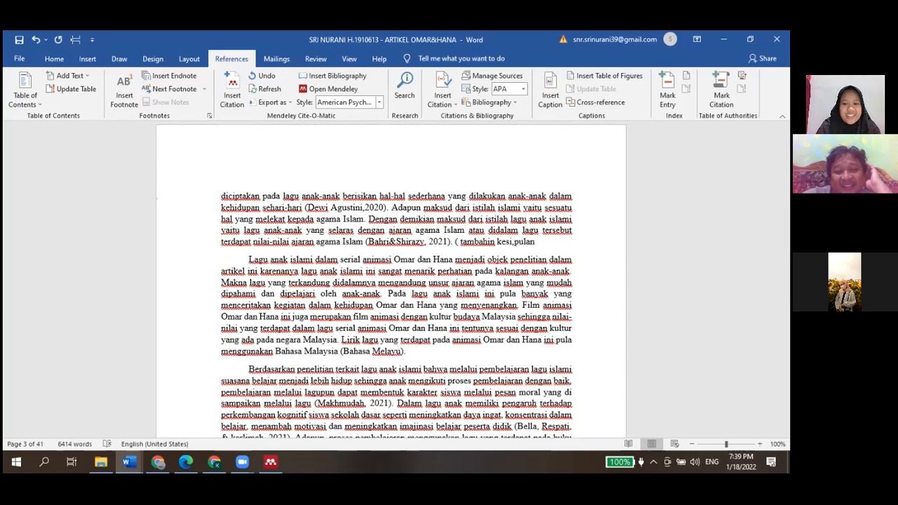
pyautogui.press('BackSpace')
pyautogui.press('BackSpace')
pyautogui.press('BackSpace')
pyautogui.press('BackSpace')
pyautogui.press('BackSpace')
pyautogui.press('BackSpace')
pyautogui.write('m')
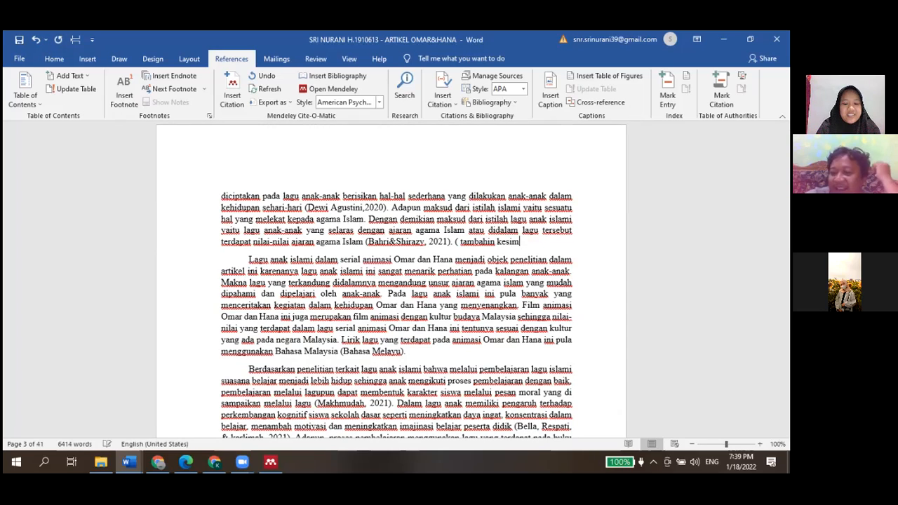
pyautogui.write('pulan)')
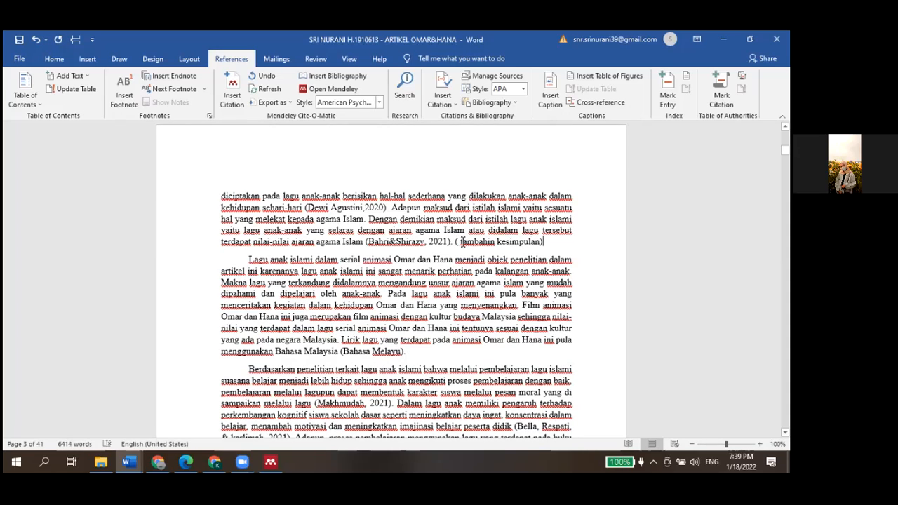
pyautogui.click(463, 242)
pyautogui.press('BackSpace')
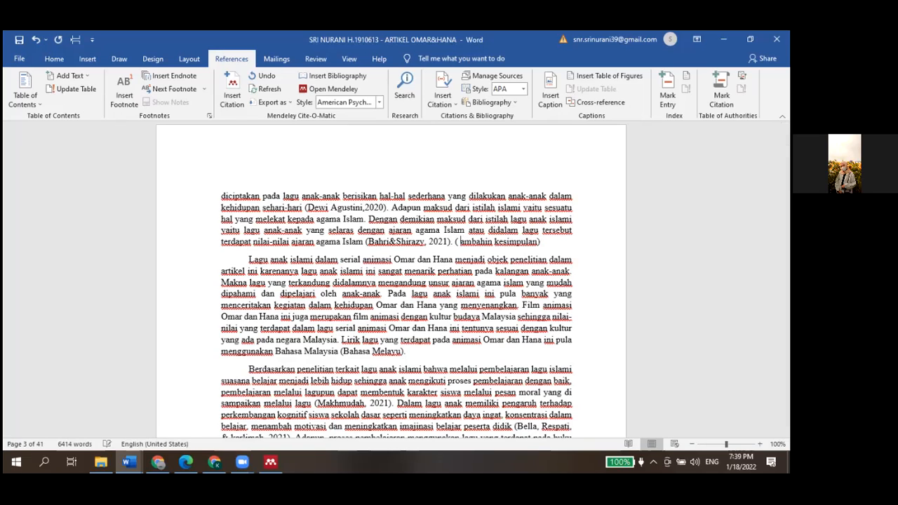
pyautogui.write('T')
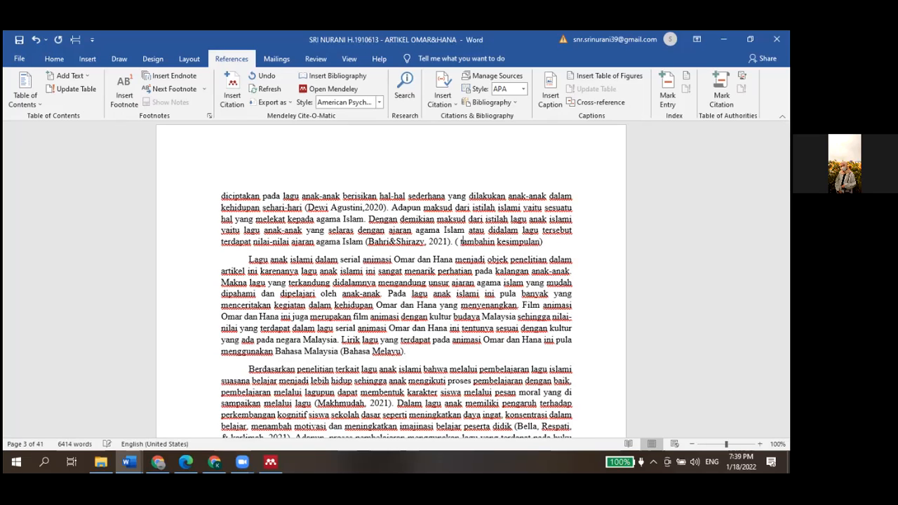
# Scroll through the following pages of the article, reviewing the Omar & Hana sections and song grouping text
pyautogui.scroll(-2, 397, 281)
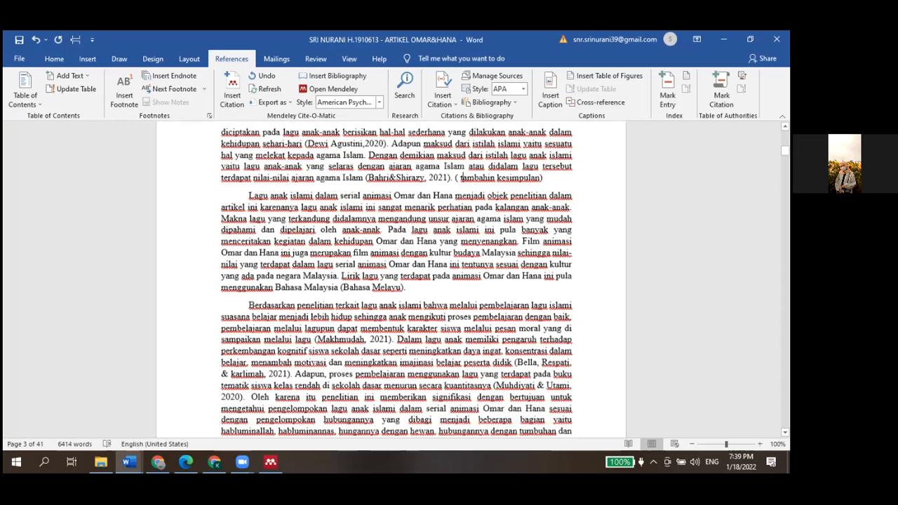
pyautogui.scroll(-15, 396, 281)
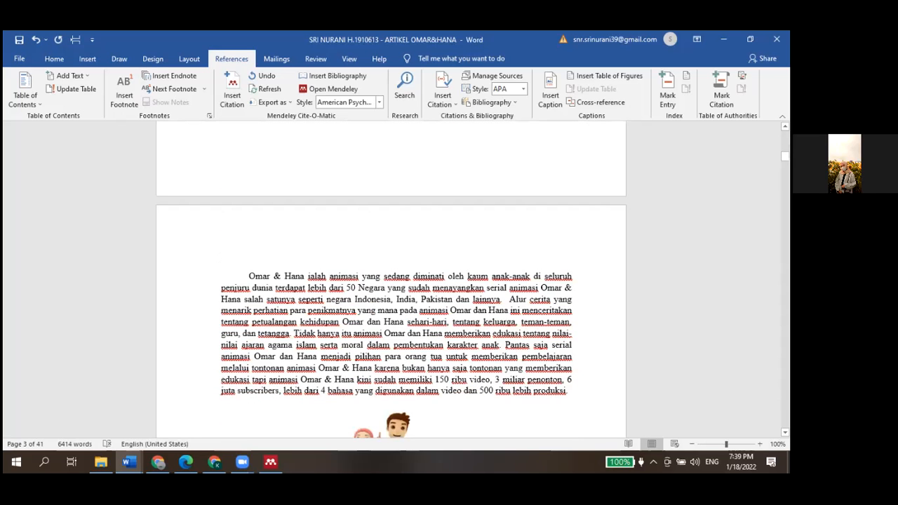
pyautogui.scroll(-6, 397, 281)
pyautogui.scroll(-10, 397, 280)
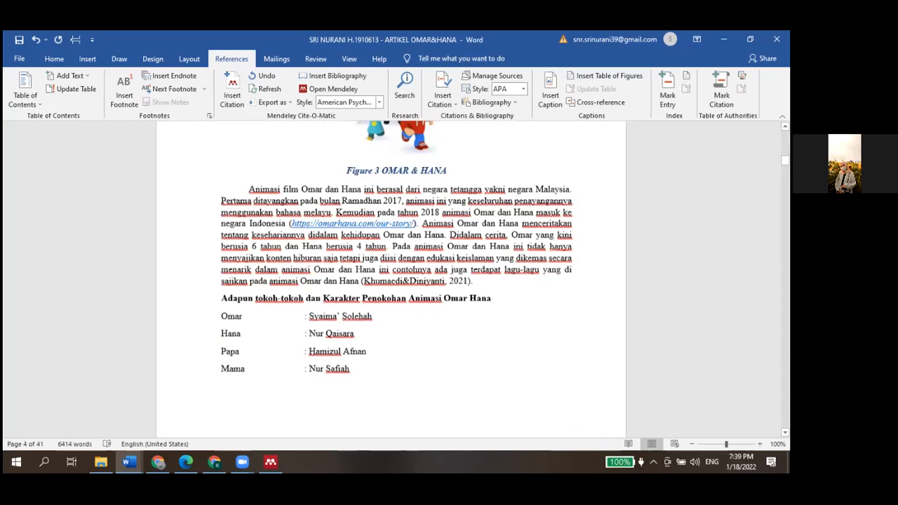
pyautogui.scroll(-4, 463, 240)
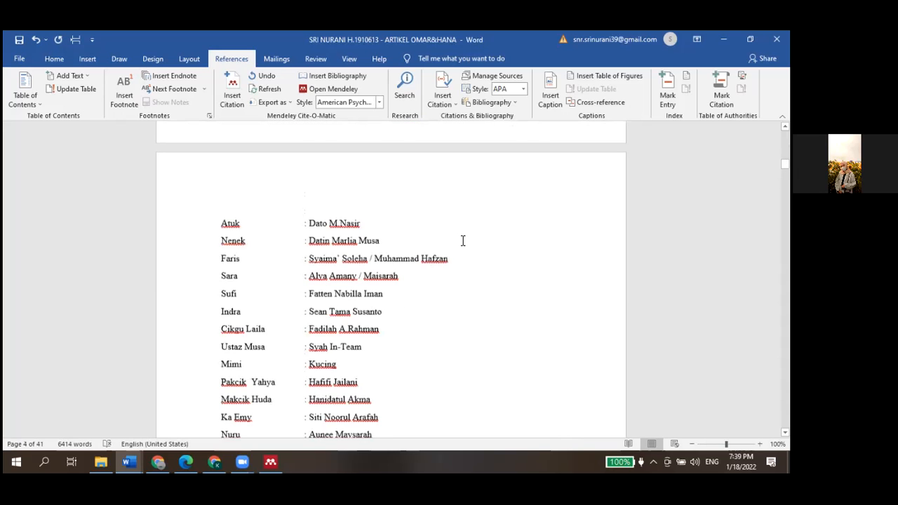
pyautogui.scroll(-12, 463, 240)
pyautogui.scroll(-6, 463, 240)
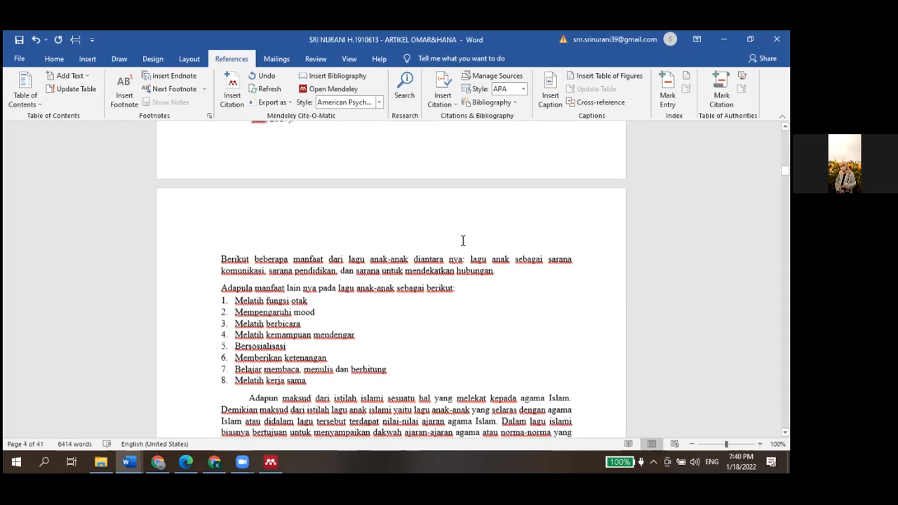
pyautogui.scroll(-9, 463, 240)
pyautogui.scroll(3, 463, 240)
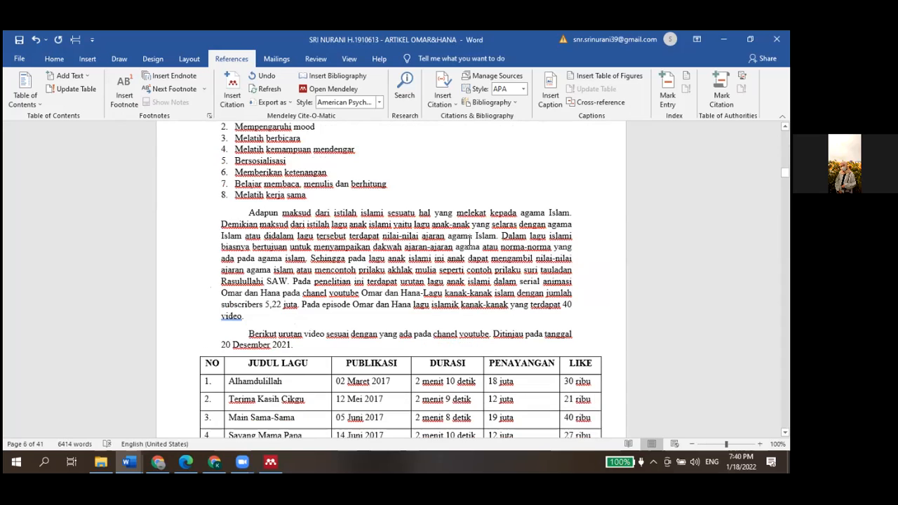
pyautogui.scroll(-18, 463, 240)
pyautogui.scroll(-10, 469, 241)
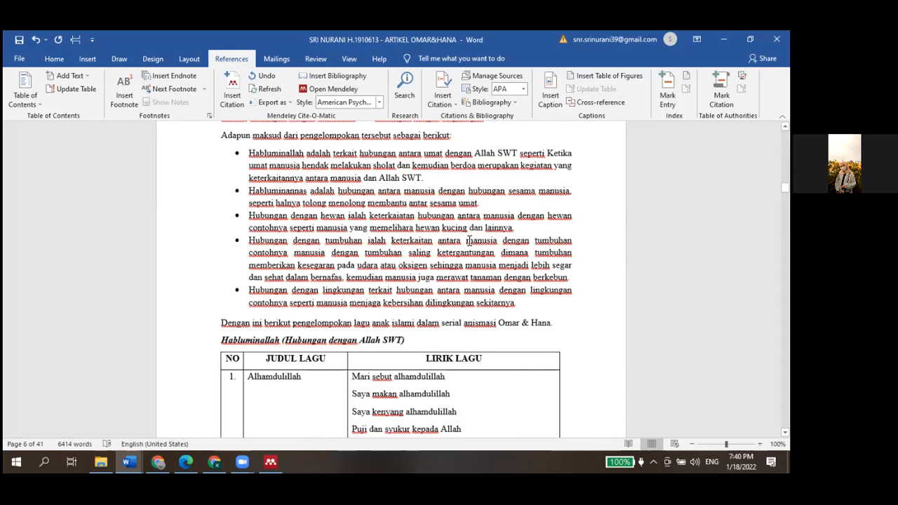
pyautogui.scroll(4, 468, 240)
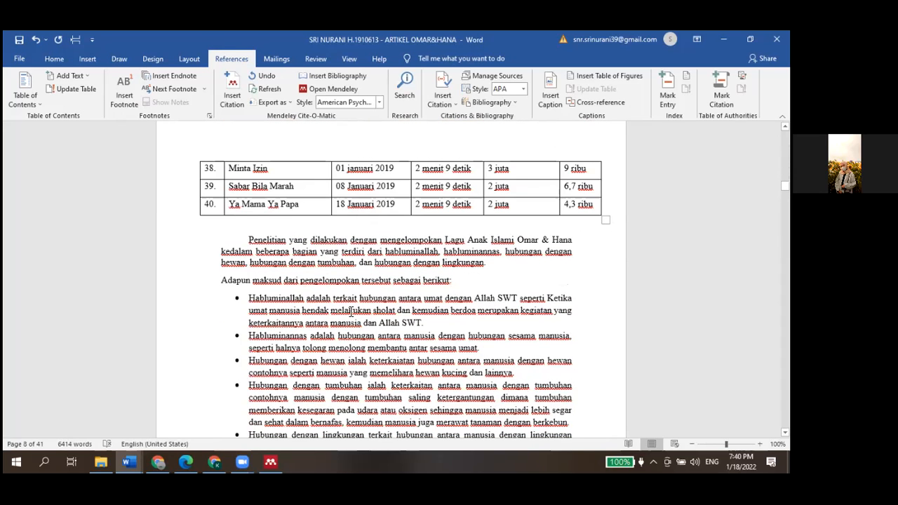
pyautogui.scroll(-4, 351, 313)
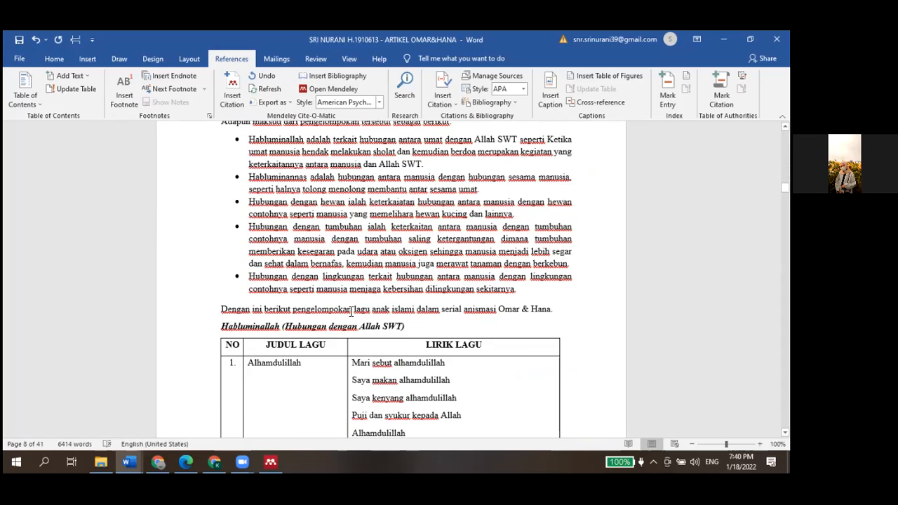
pyautogui.scroll(2, 351, 312)
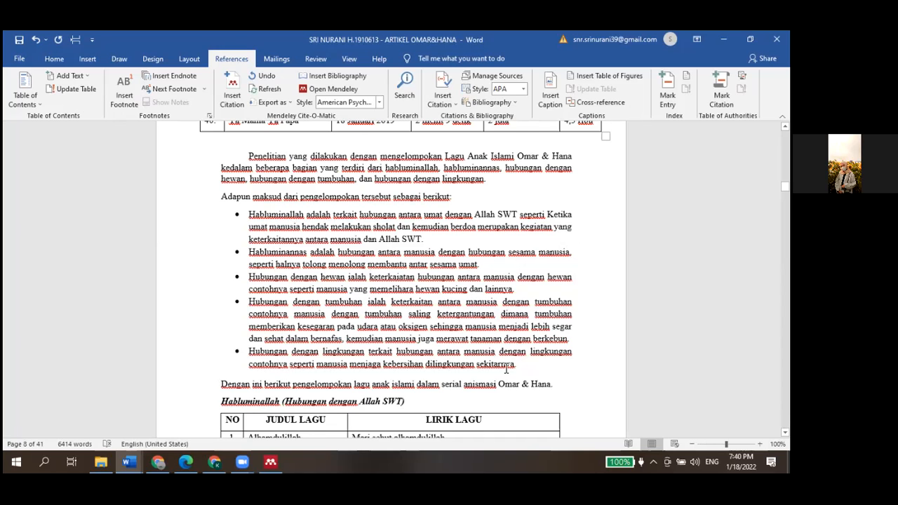
pyautogui.scroll(-1, 506, 369)
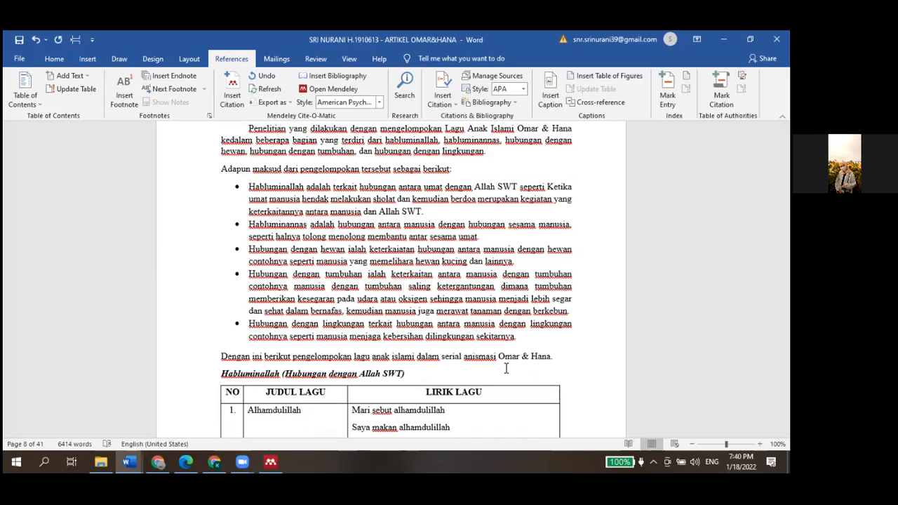
pyautogui.scroll(-1, 506, 369)
pyautogui.scroll(2, 506, 368)
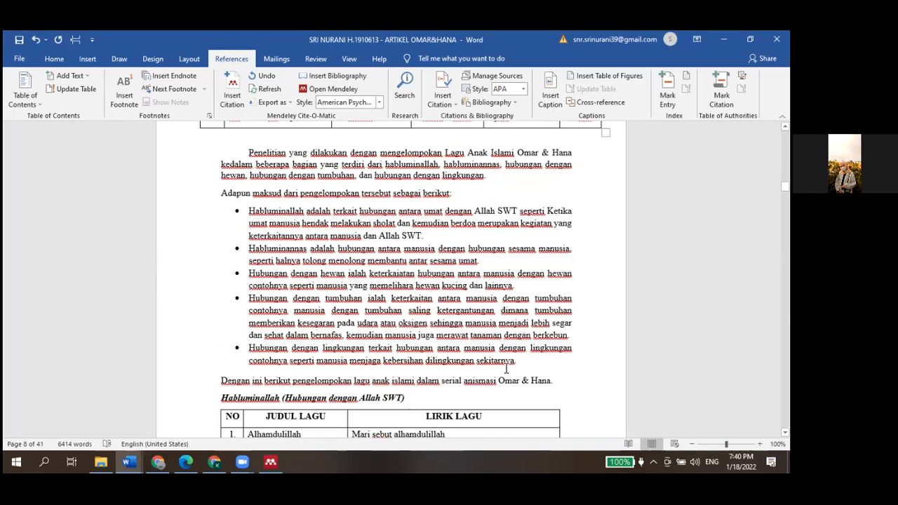
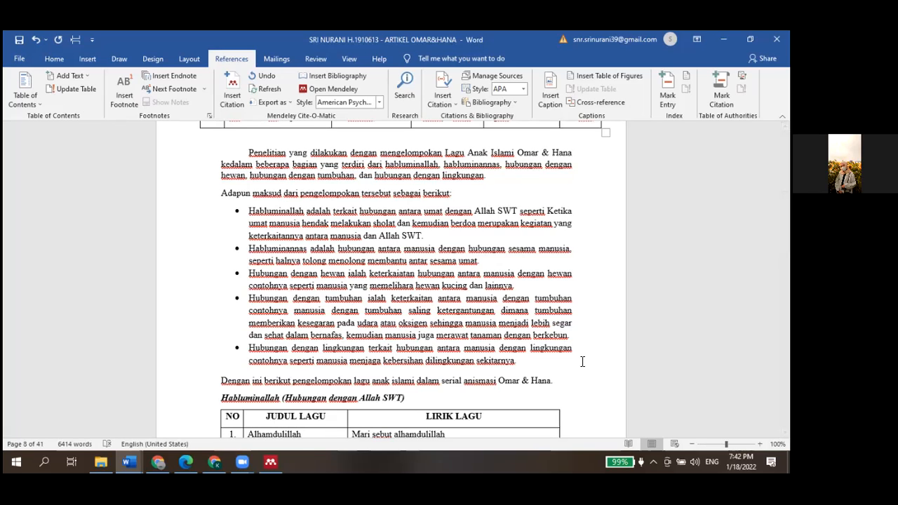
# Italicize the terms Habluminallah and Habluminannas at the start of the first two bullet points
pyautogui.scroll(2, 583, 361)
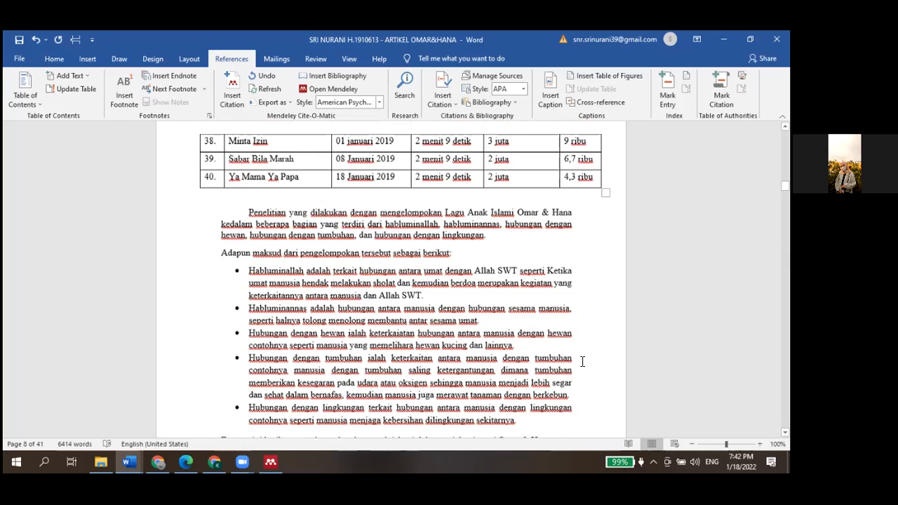
pyautogui.scroll(1, 582, 361)
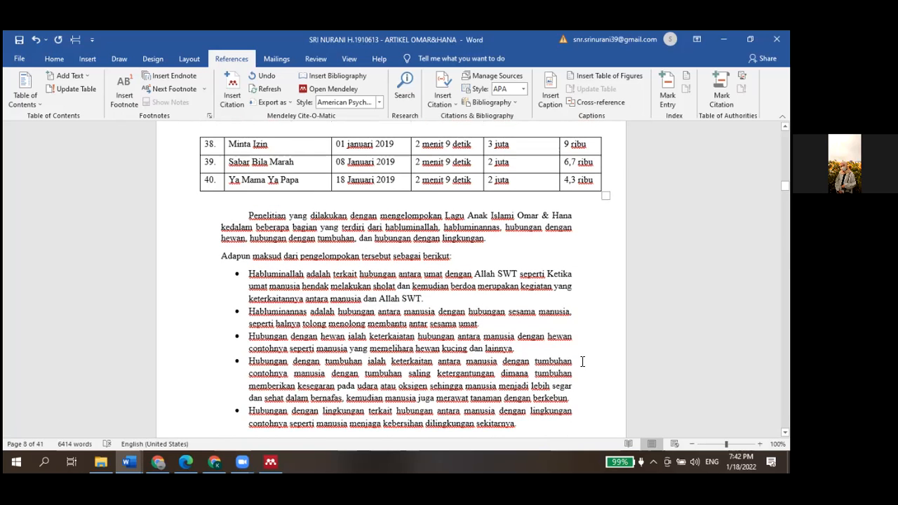
pyautogui.scroll(-1, 582, 361)
pyautogui.scroll(-1, 582, 362)
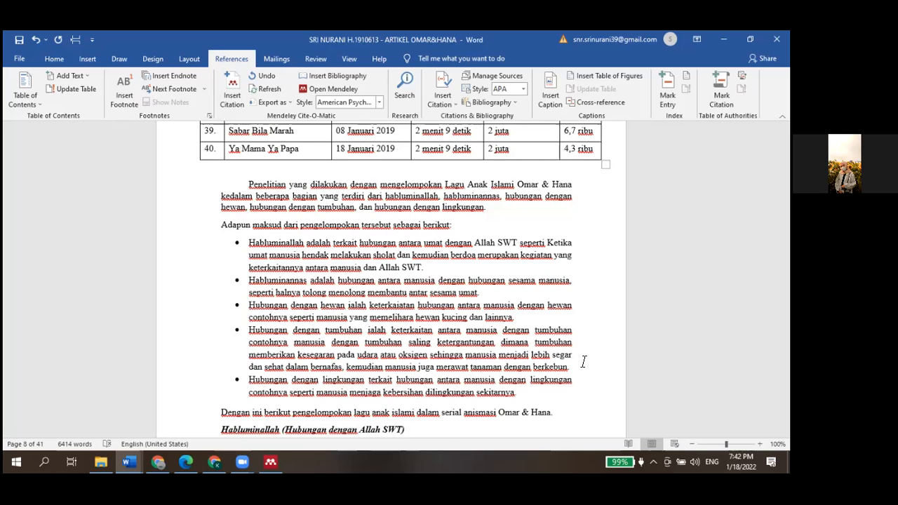
pyautogui.scroll(-2, 583, 362)
pyautogui.scroll(-1, 571, 362)
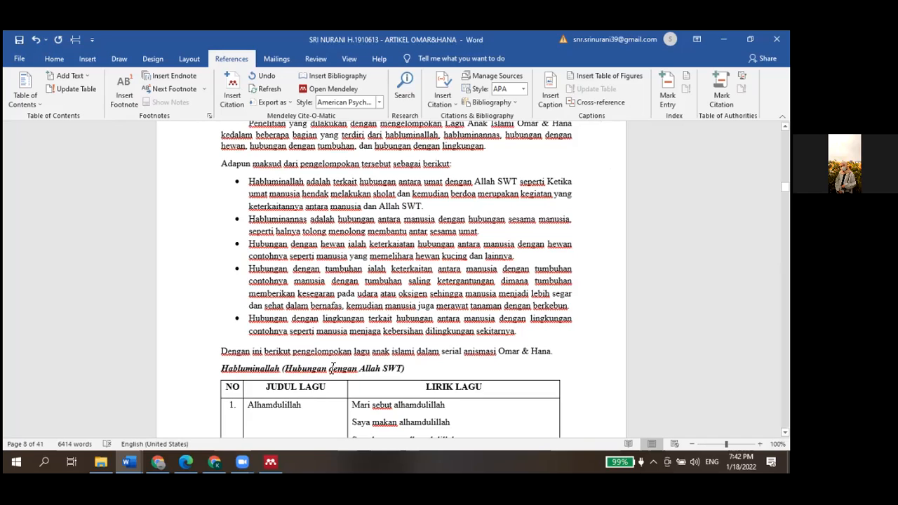
pyautogui.tripleClick(254, 372)
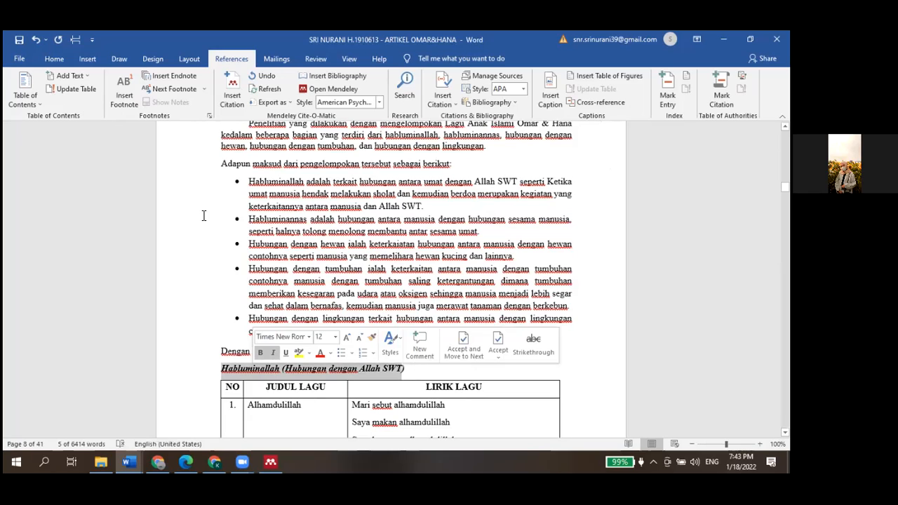
pyautogui.click(303, 184)
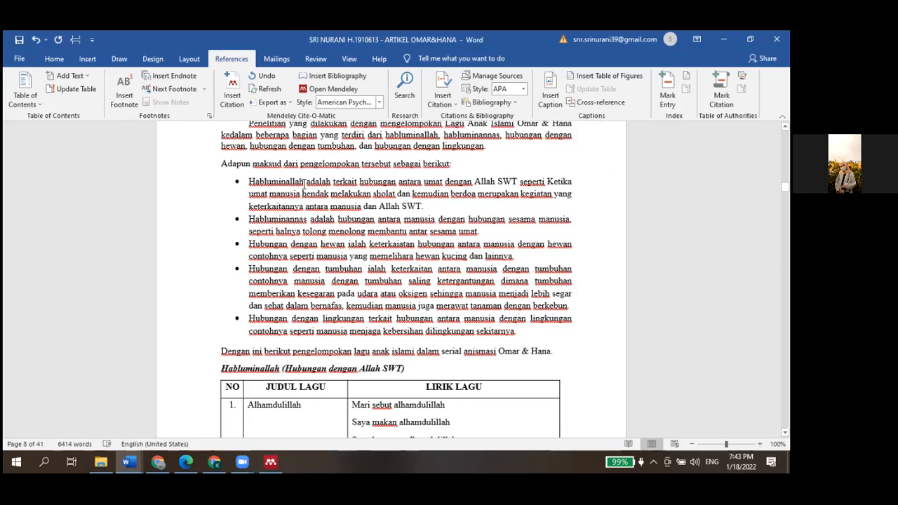
pyautogui.keyDown('shift'); pyautogui.click(251, 183); pyautogui.keyUp('shift')
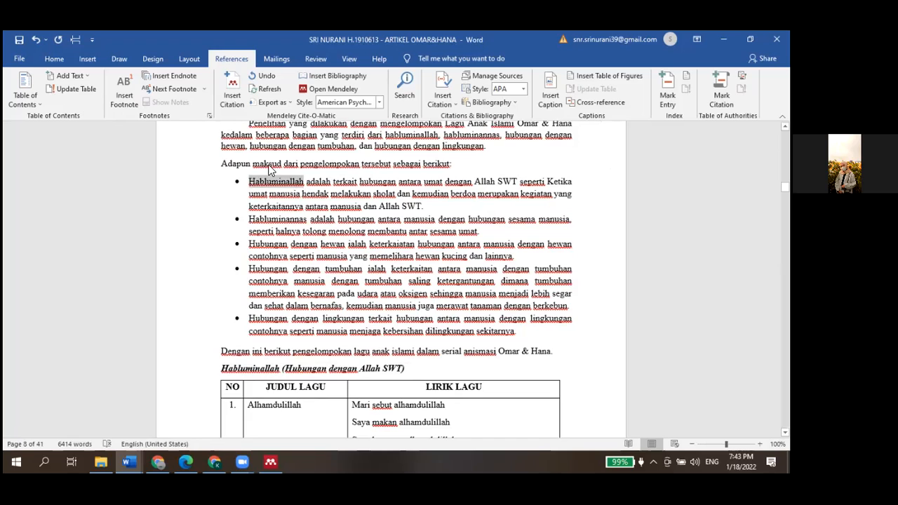
pyautogui.click(269, 164)
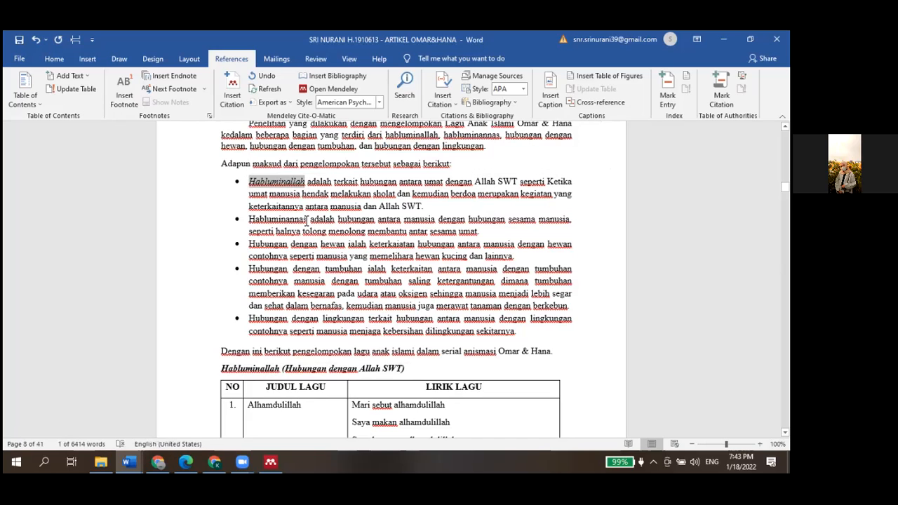
pyautogui.moveTo(307, 221); pyautogui.dragTo(251, 221)
pyautogui.click(271, 201)
# Remove the italics from "(Hubungan dengan Allah SWT)", including its closing parenthesis, in the Habluminallah heading
pyautogui.moveTo(404, 370); pyautogui.dragTo(303, 377)
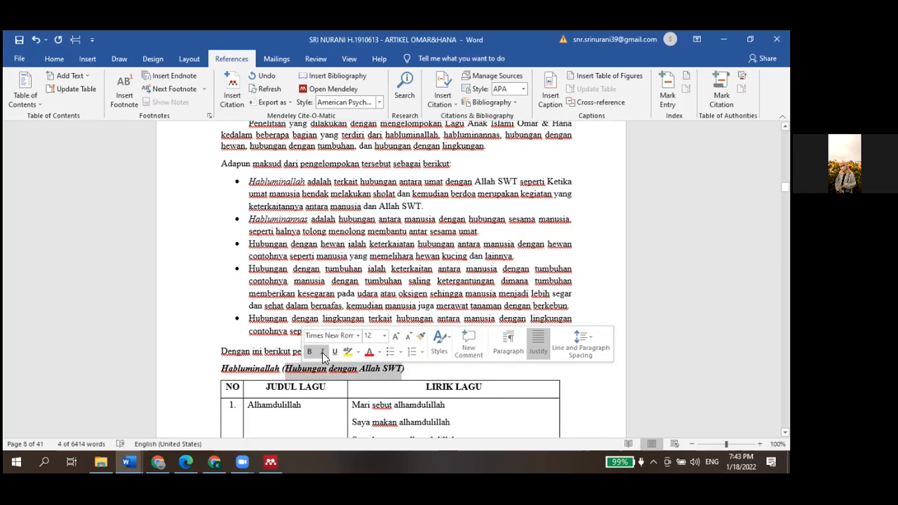
pyautogui.click(322, 352)
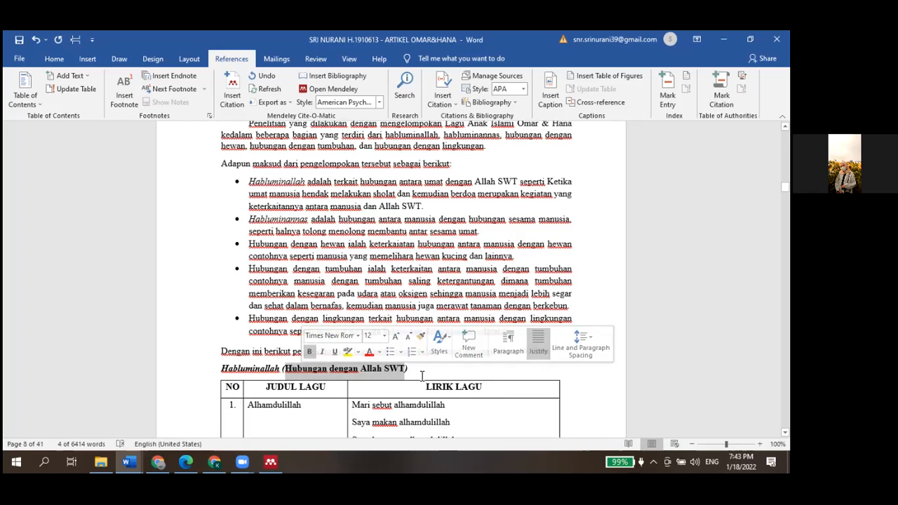
pyautogui.click(422, 376)
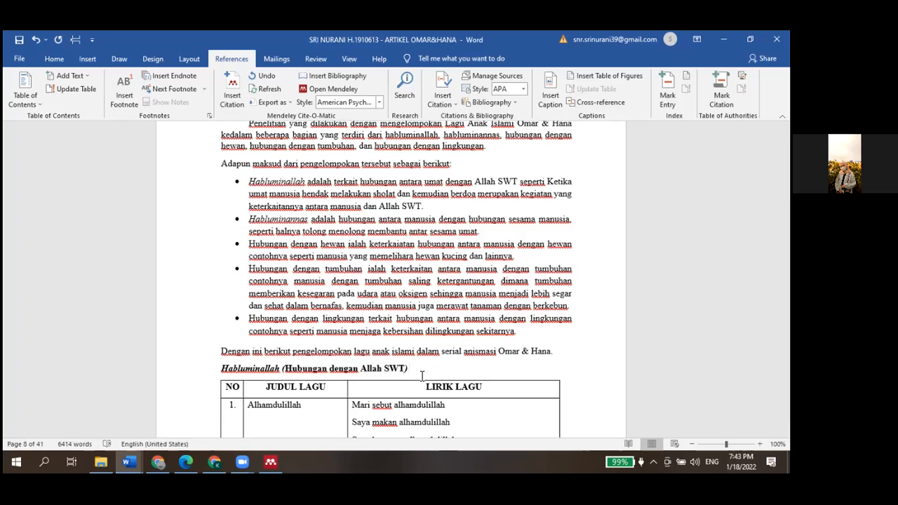
pyautogui.scroll(-1, 421, 376)
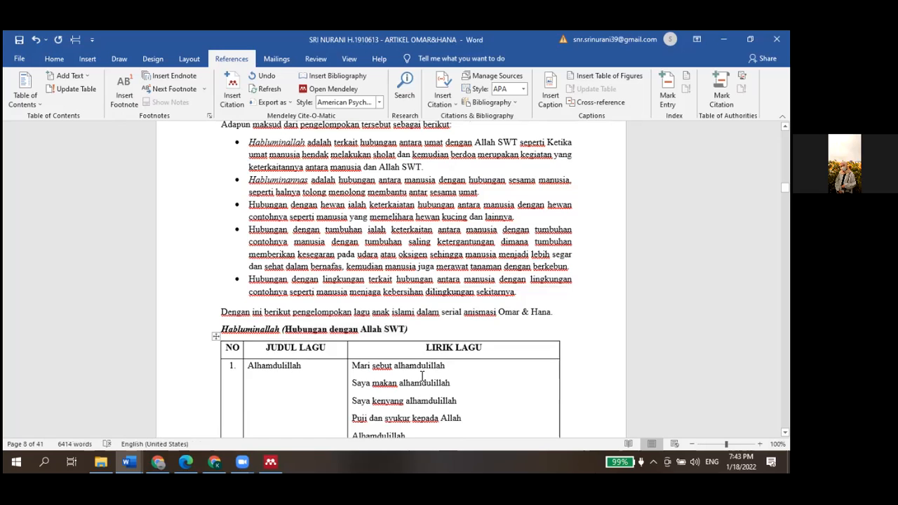
pyautogui.scroll(1, 422, 376)
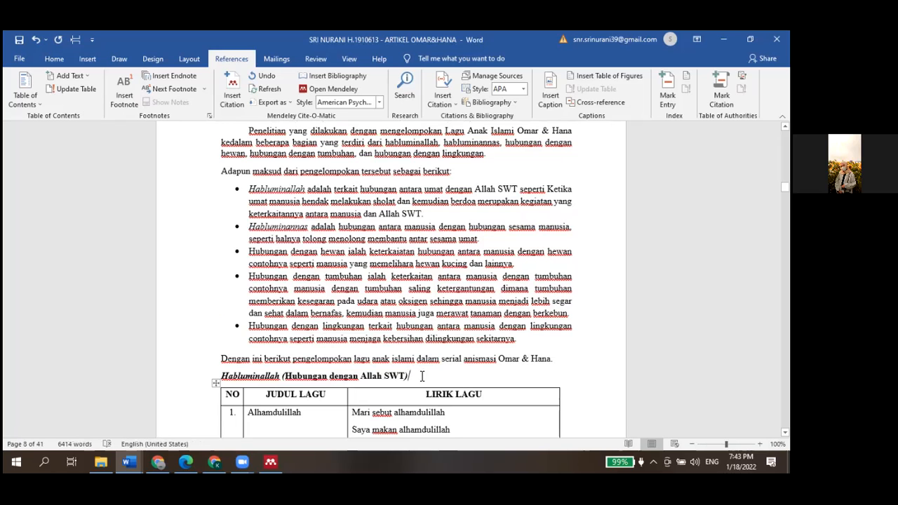
pyautogui.scroll(-1, 421, 374)
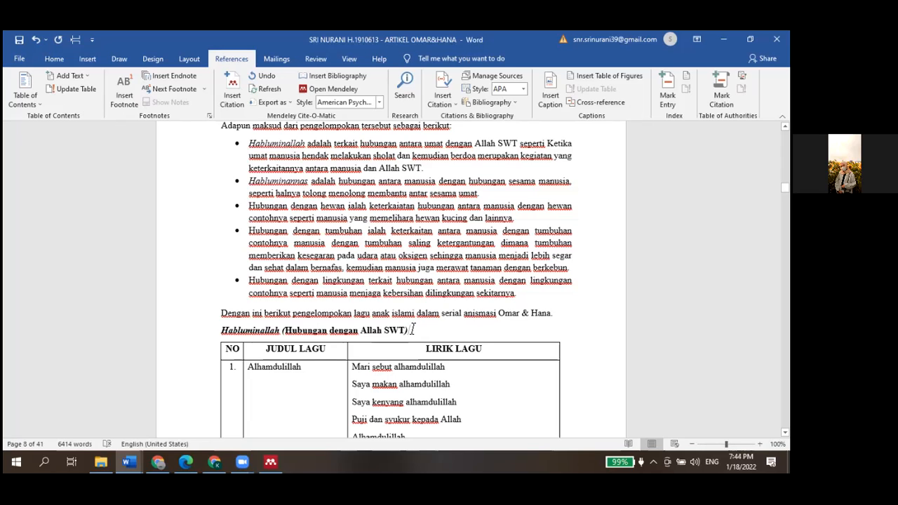
pyautogui.moveTo(411, 330); pyautogui.dragTo(397, 332)
pyautogui.click(413, 315)
pyautogui.click(413, 314)
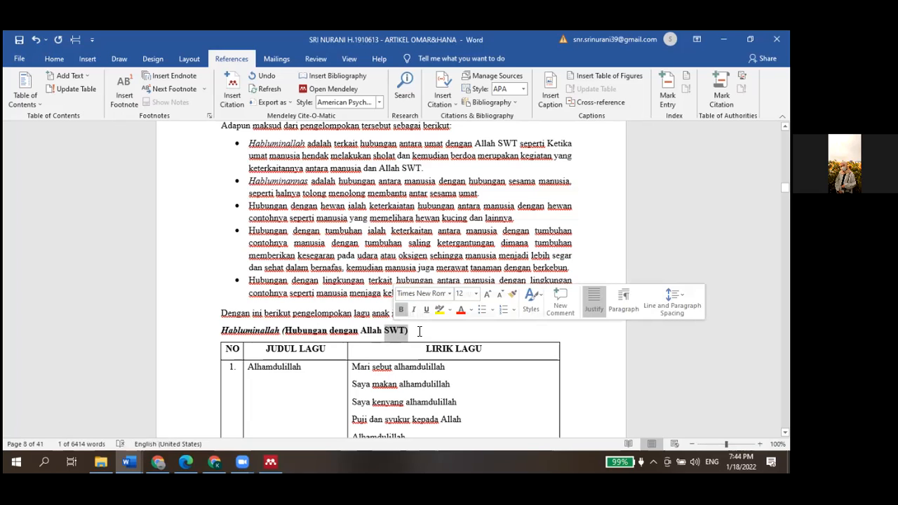
pyautogui.click(420, 331)
# Scroll through the Habluminallah song table, reviewing the song titles and lyrics rows
pyautogui.scroll(-2, 426, 387)
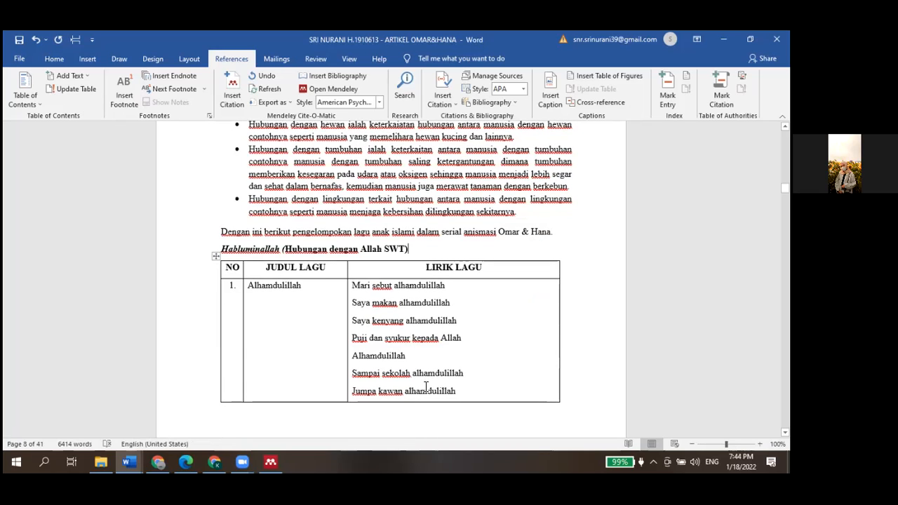
pyautogui.scroll(-1, 426, 387)
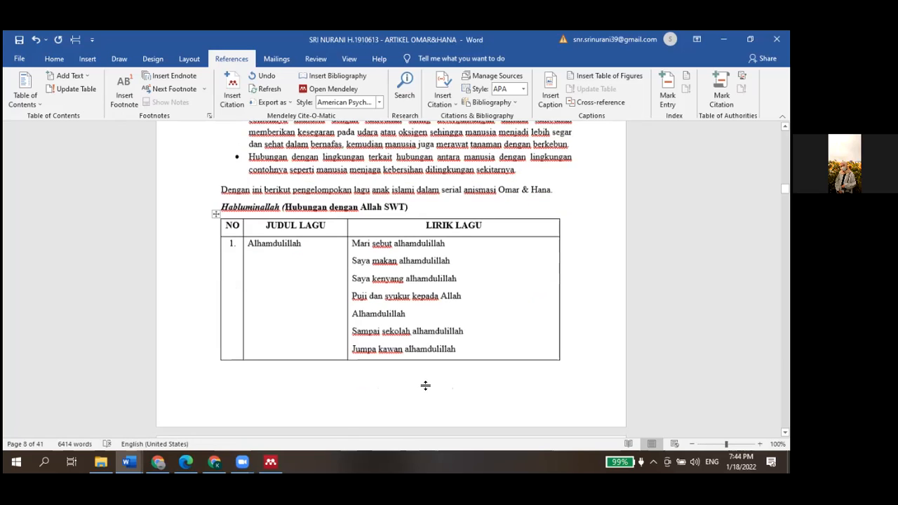
pyautogui.scroll(-5, 425, 387)
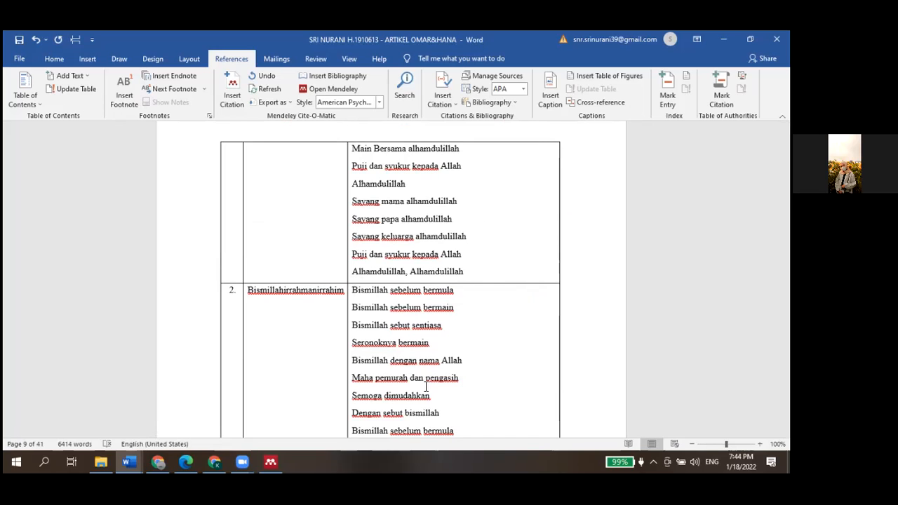
pyautogui.scroll(3, 426, 387)
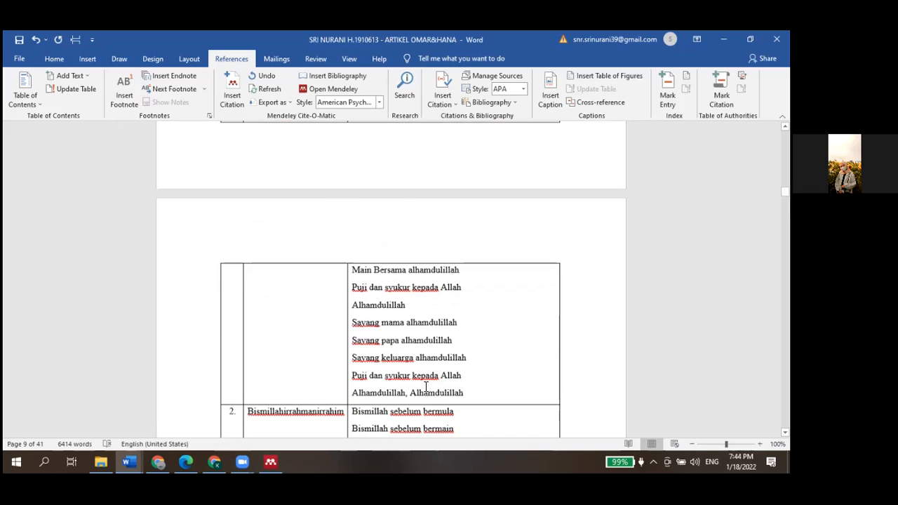
pyautogui.scroll(2, 426, 387)
pyautogui.scroll(4, 426, 387)
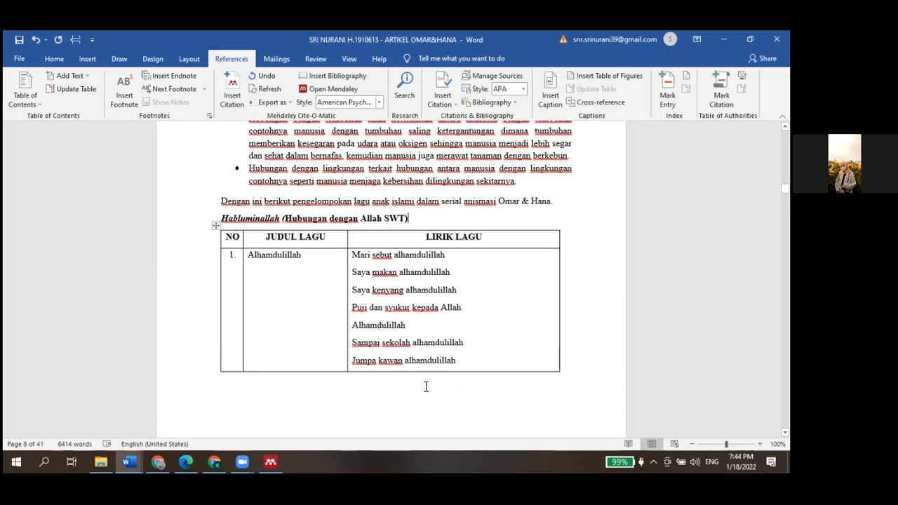
pyautogui.scroll(-3, 425, 387)
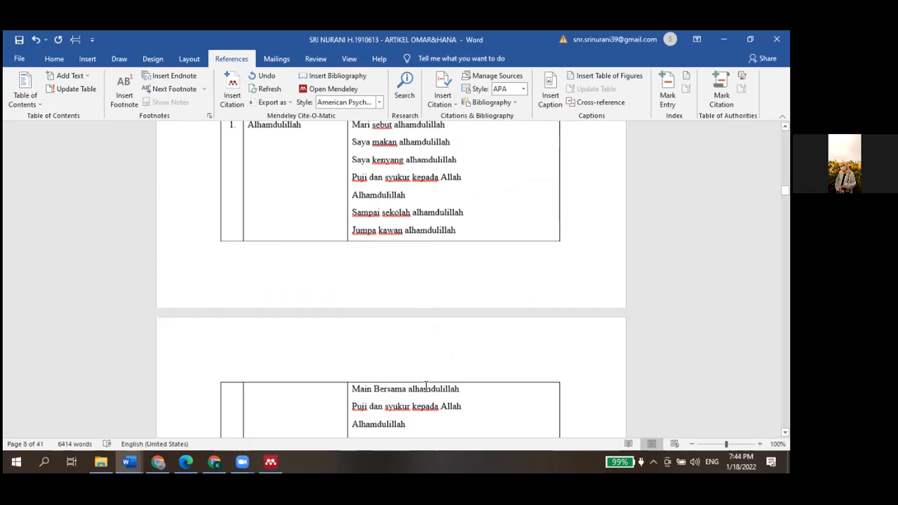
pyautogui.scroll(-7, 426, 387)
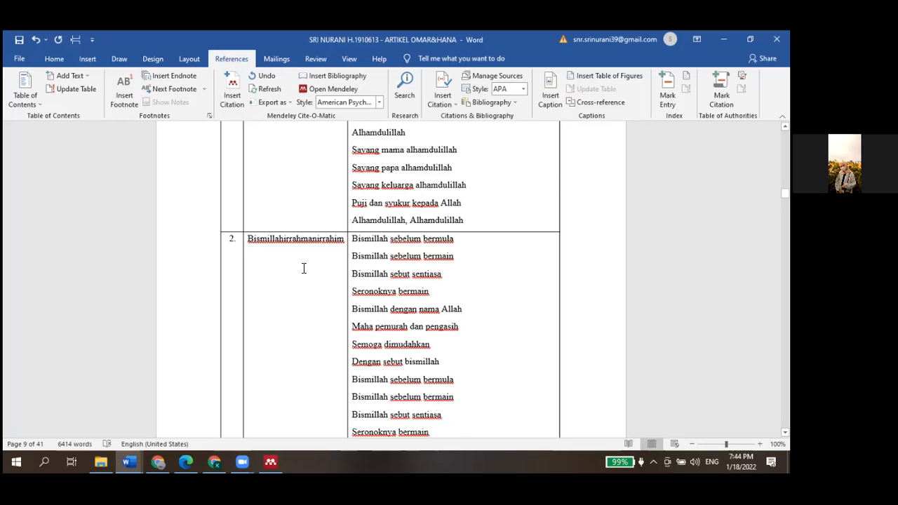
pyautogui.scroll(-1, 304, 268)
pyautogui.scroll(6, 304, 268)
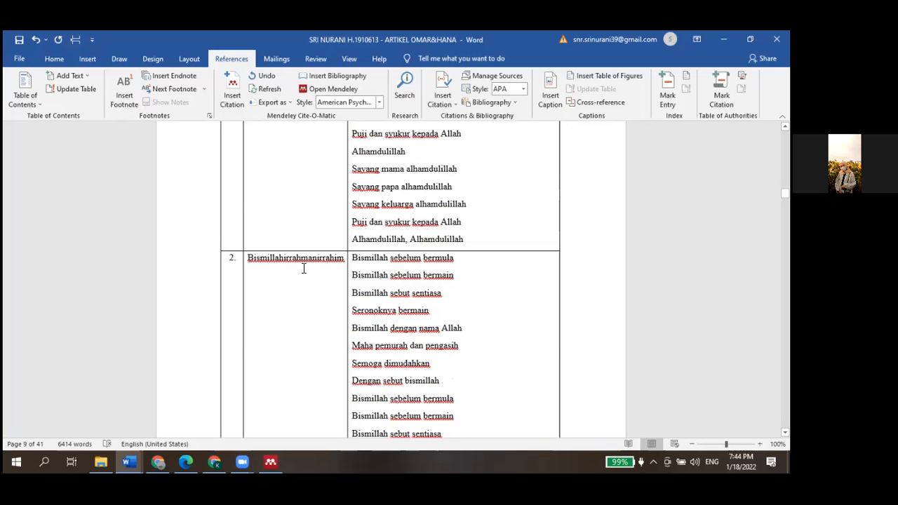
pyautogui.scroll(5, 304, 268)
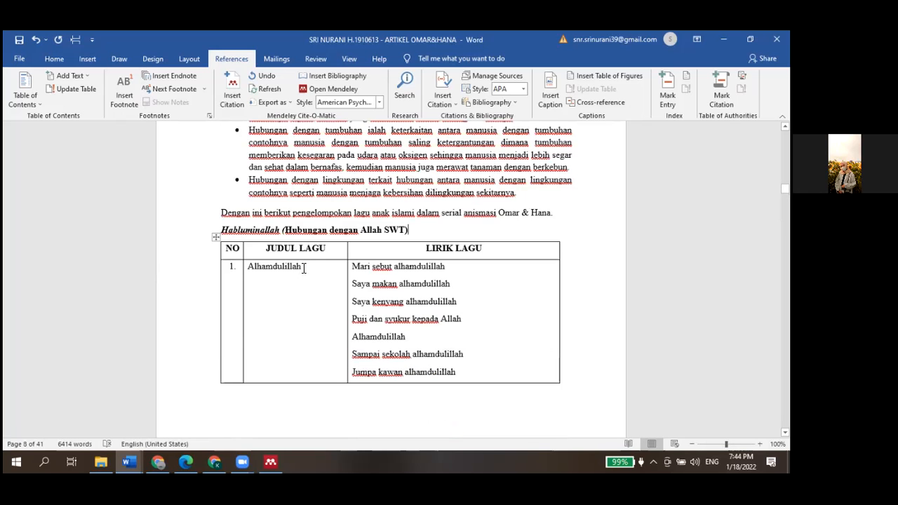
pyautogui.scroll(1, 304, 268)
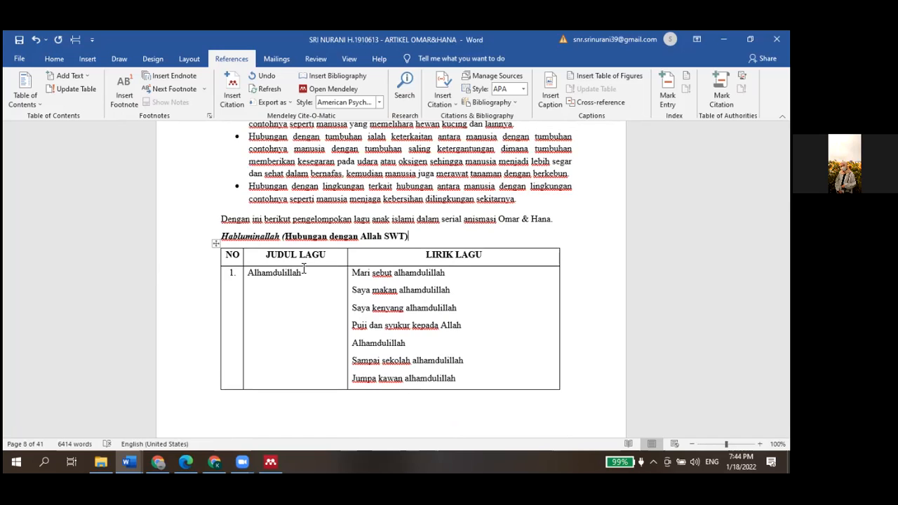
pyautogui.scroll(-5, 304, 268)
pyautogui.scroll(-2, 304, 268)
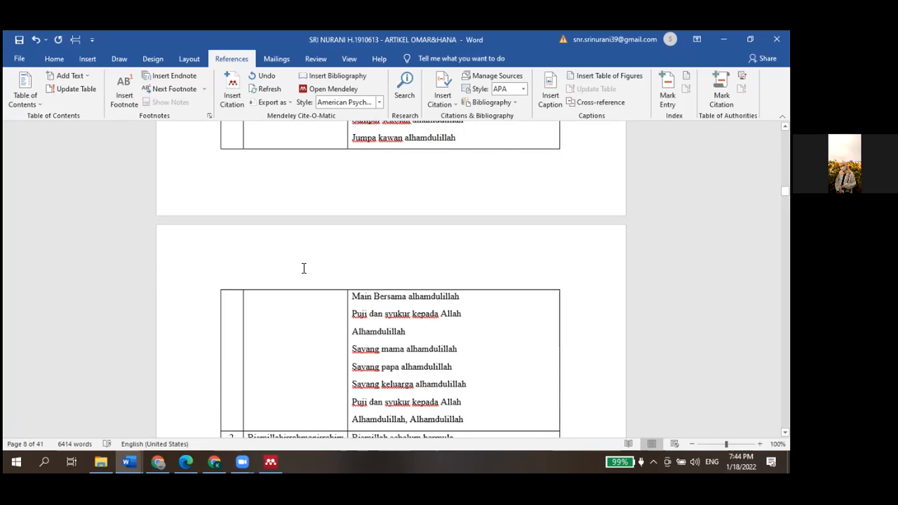
pyautogui.scroll(5, 304, 268)
pyautogui.scroll(1, 421, 182)
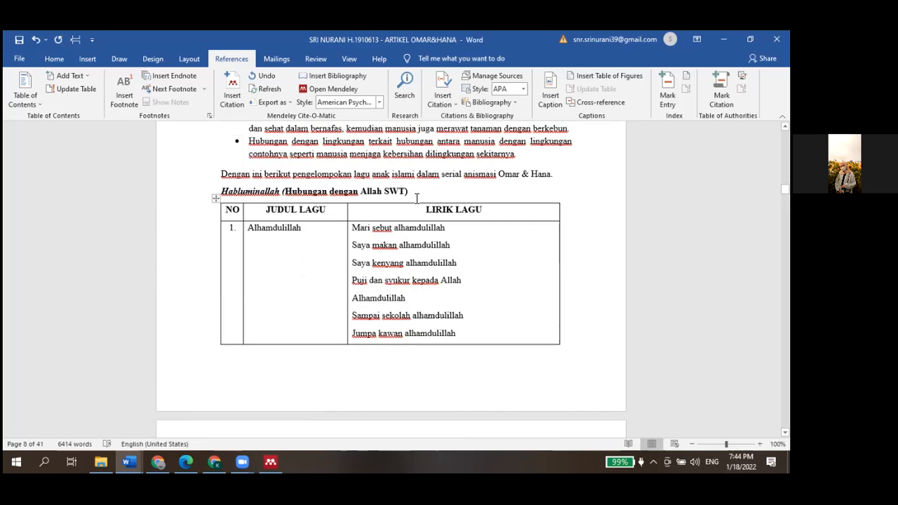
# Add the reviewer note "GAUSAH PAKE TABEL" after the Habluminallah heading above the song table
pyautogui.click(416, 197)
pyautogui.write('q')
pyautogui.press('BackSpace')
pyautogui.press('capslock')
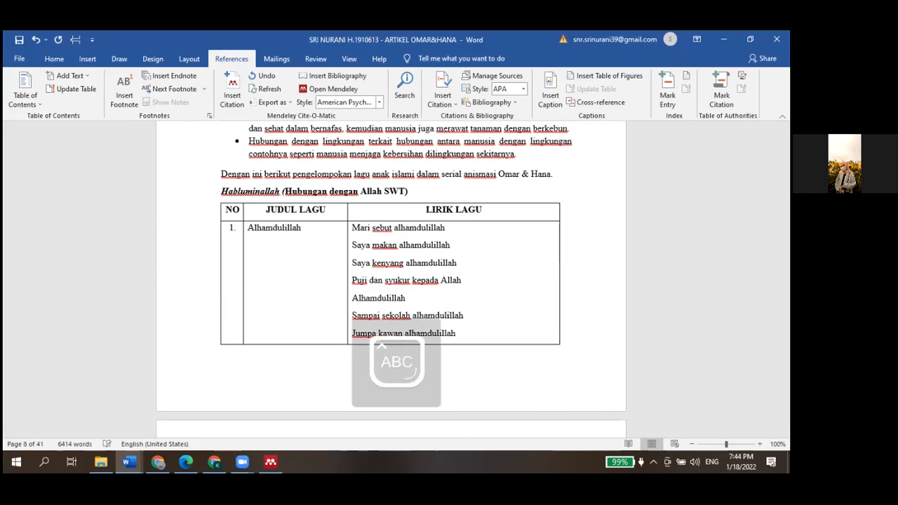
pyautogui.write('GAUSAH PAKE TABEL')
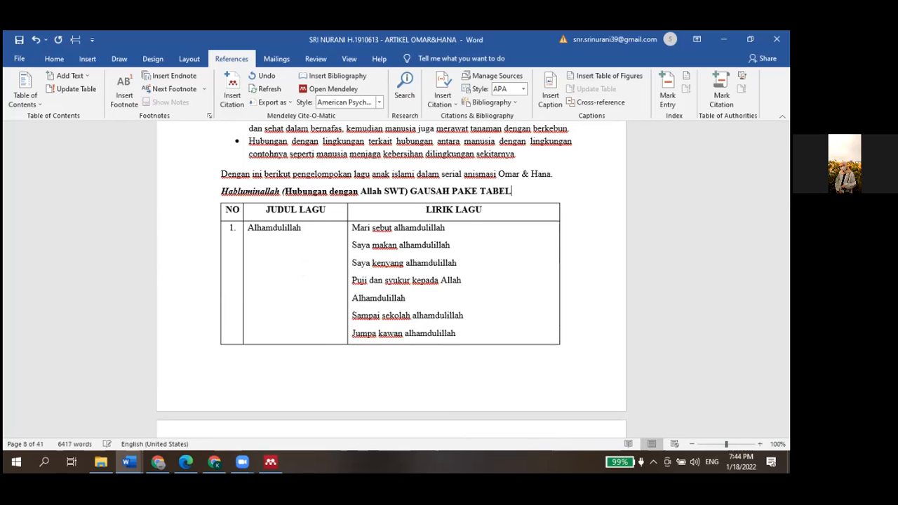
pyautogui.click(464, 190)
pyautogui.click(425, 191)
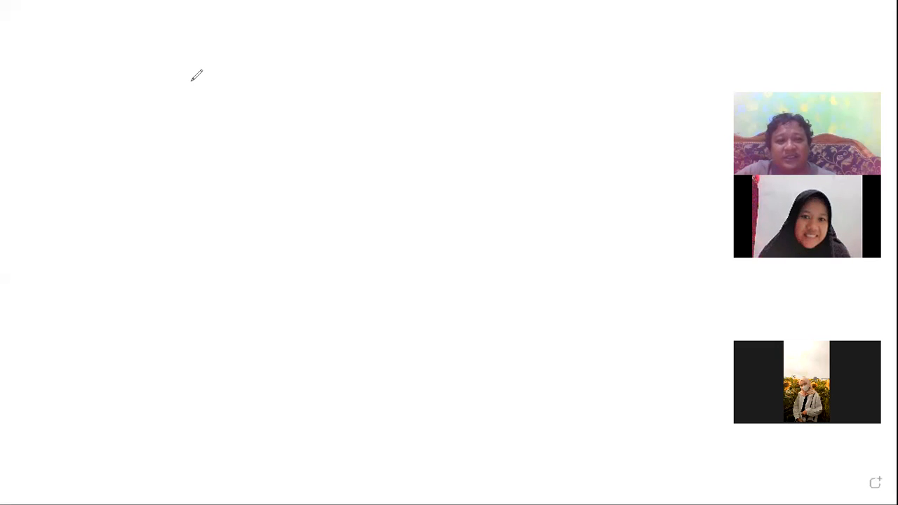
# Create a text box on the whiteboard containing the heading "Alhamdulillah" followed by a blank line
pyautogui.click(246, 127)
pyautogui.write('ALha')
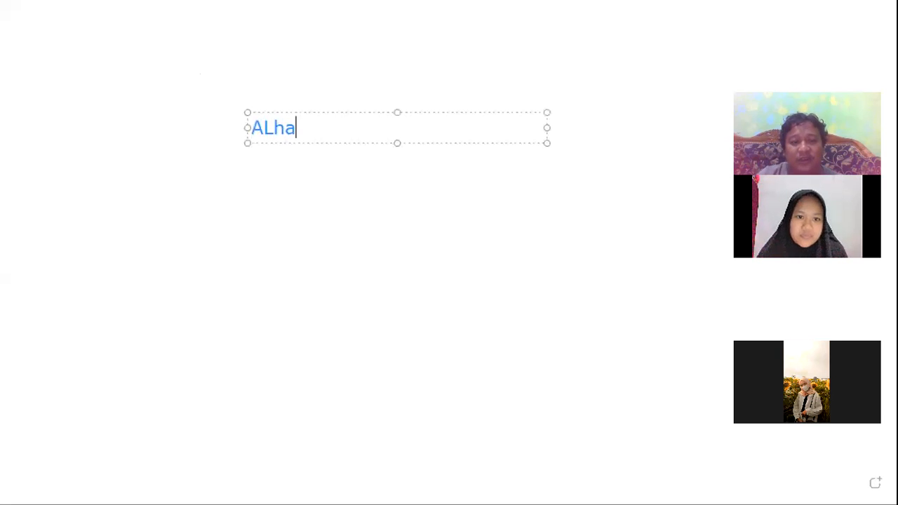
pyautogui.press('BackSpace')
pyautogui.press('BackSpace')
pyautogui.press('BackSpace')
pyautogui.write('lah')
pyautogui.press('BackSpace')
pyautogui.press('BackSpace')
pyautogui.write('hamduli')
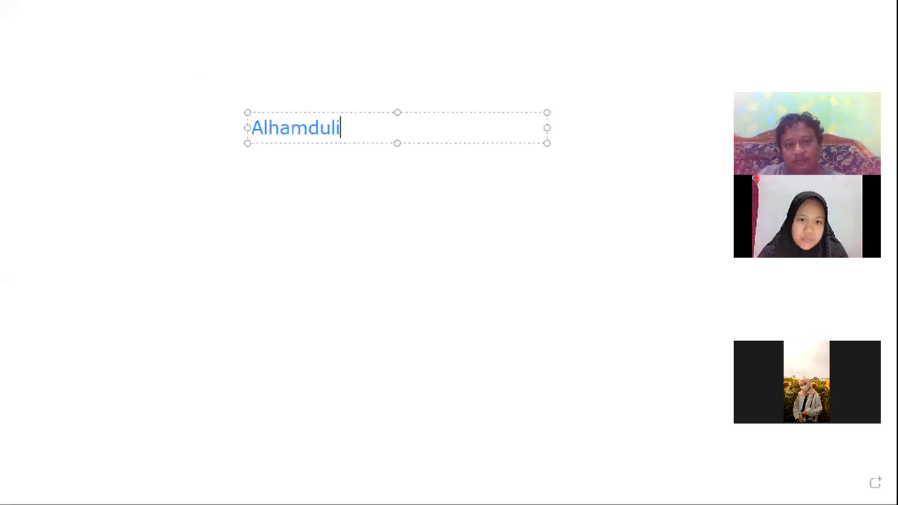
pyautogui.write('llah')
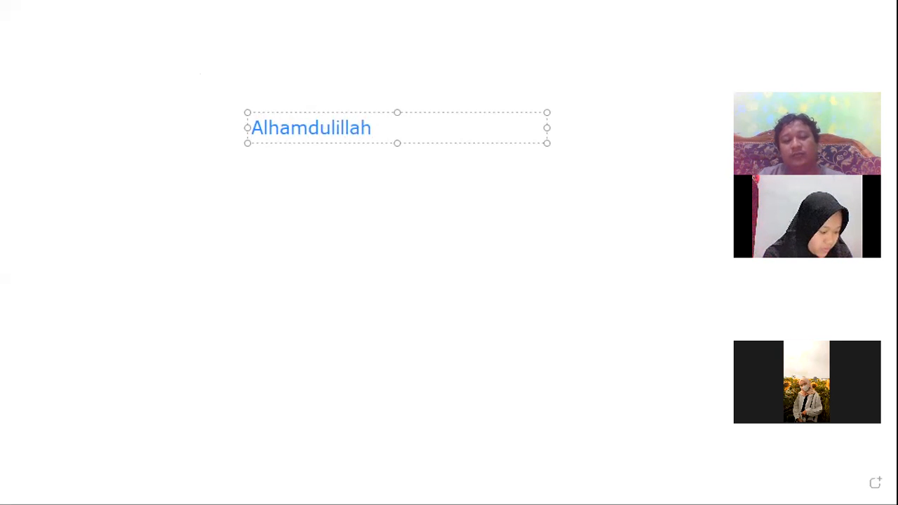
pyautogui.press('Return')
pyautogui.press('Return')
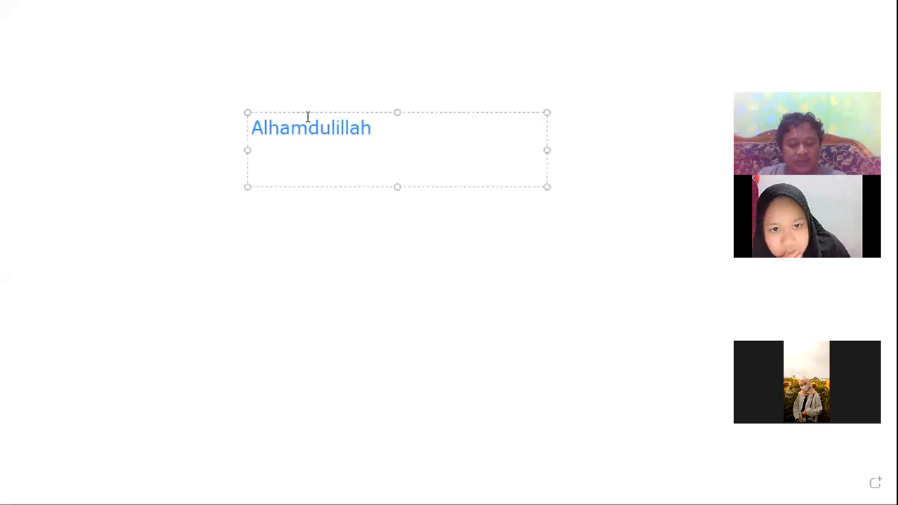
# Add three placeholder lines reading "lirik" beneath the heading
pyautogui.write('lirik')
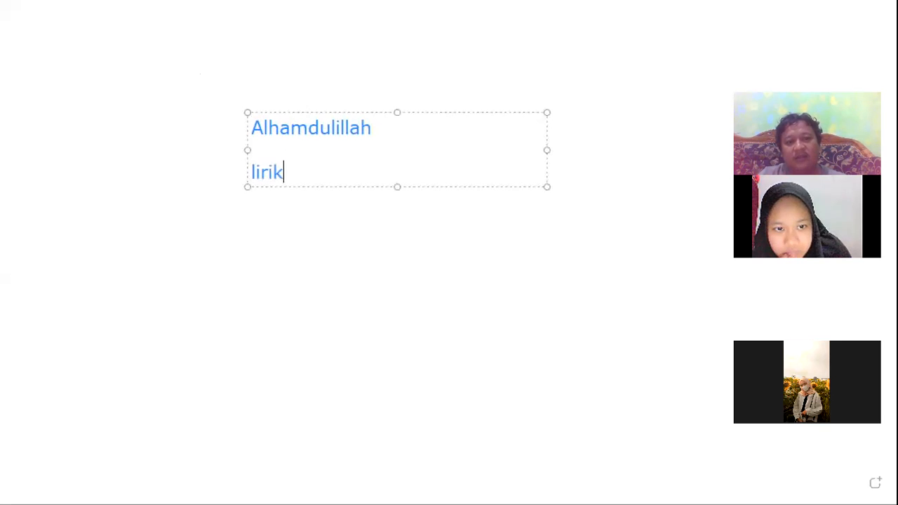
pyautogui.press('Return')
pyautogui.write('lirik')
pyautogui.press('Return')
pyautogui.write('lirik')
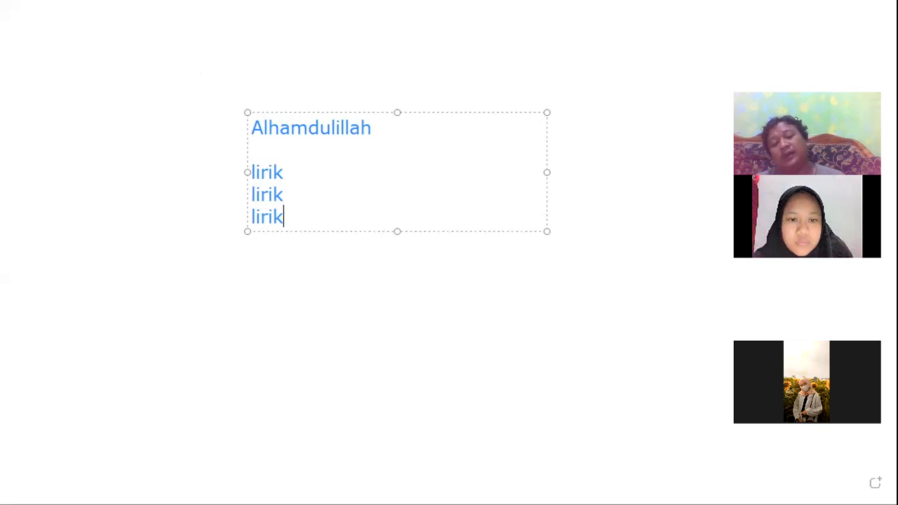
# Join the three "lirik" lines into a single line separated by slashes: "lirik/lirik/lirik"
pyautogui.press('Up')
pyautogui.press('Up')
pyautogui.write('?')
pyautogui.press('BackSpace')
pyautogui.write('/')
pyautogui.press('Down')
pyautogui.press('Left')
pyautogui.press('Left')
pyautogui.press('Left')
pyautogui.press('Left')
pyautogui.press('Left')
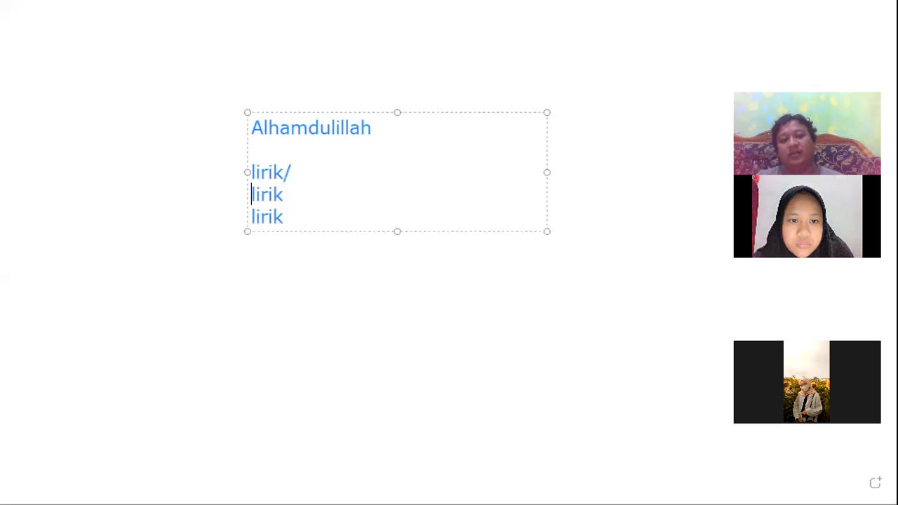
pyautogui.press('BackSpace')
pyautogui.press('Right')
pyautogui.press('Right')
pyautogui.press('Right')
pyautogui.write('/')
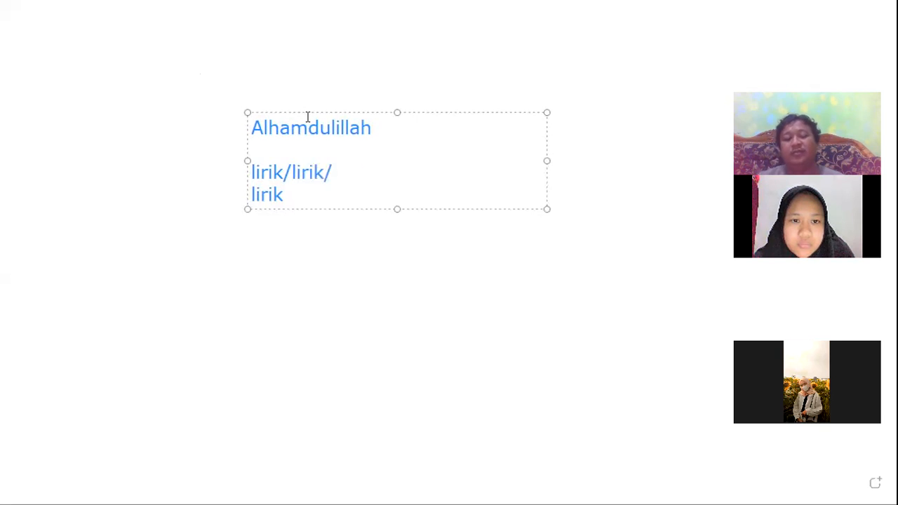
pyautogui.press('Delete')
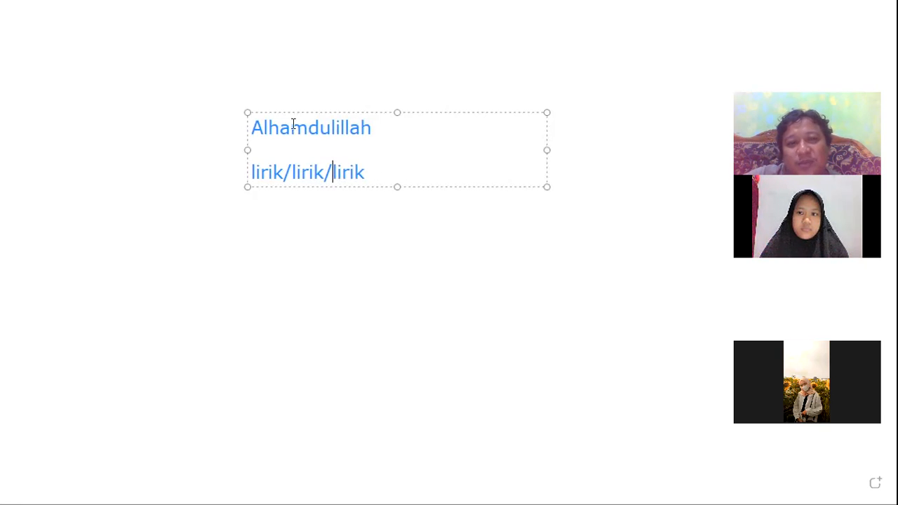
# Delete the "lirik/lirik/lirik" line from the text box
pyautogui.moveTo(402, 168); pyautogui.dragTo(239, 161)
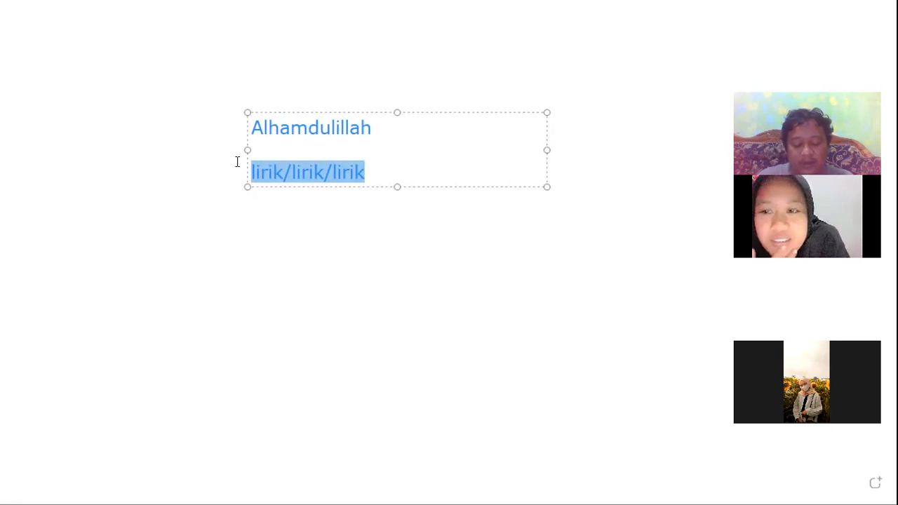
pyautogui.write('meng')
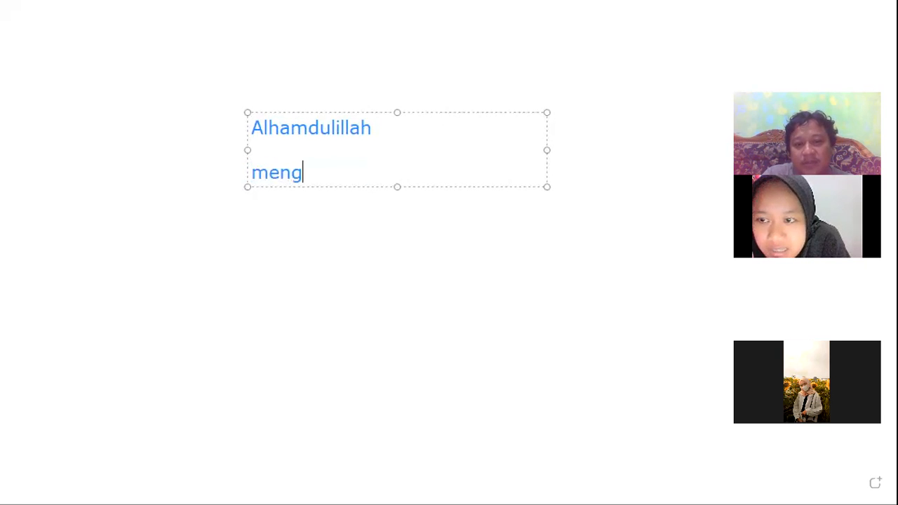
pyautogui.press('BackSpace')
pyautogui.press('BackSpace')
pyautogui.press('BackSpace')
pyautogui.press('BackSpace')
pyautogui.press('BackSpace')
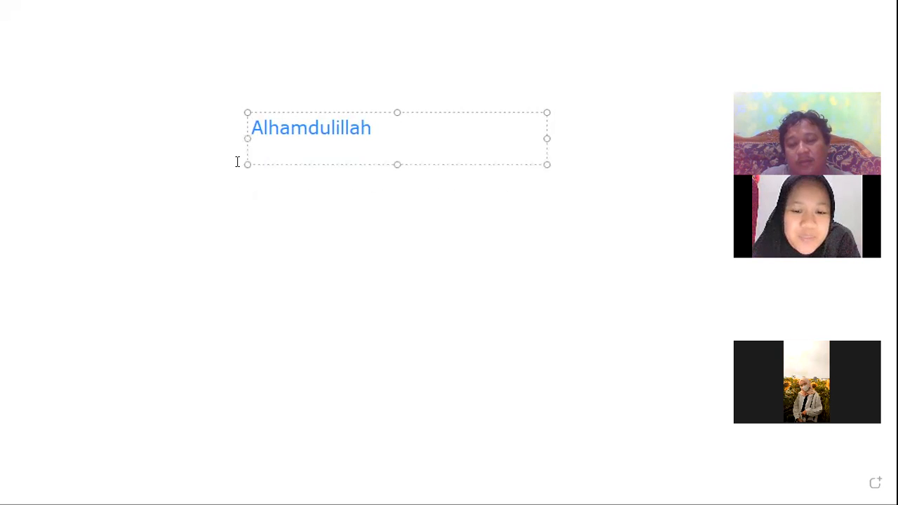
# Add the line "mari sebut Alhamdulillah" below the heading in the text box
pyautogui.press('Return')
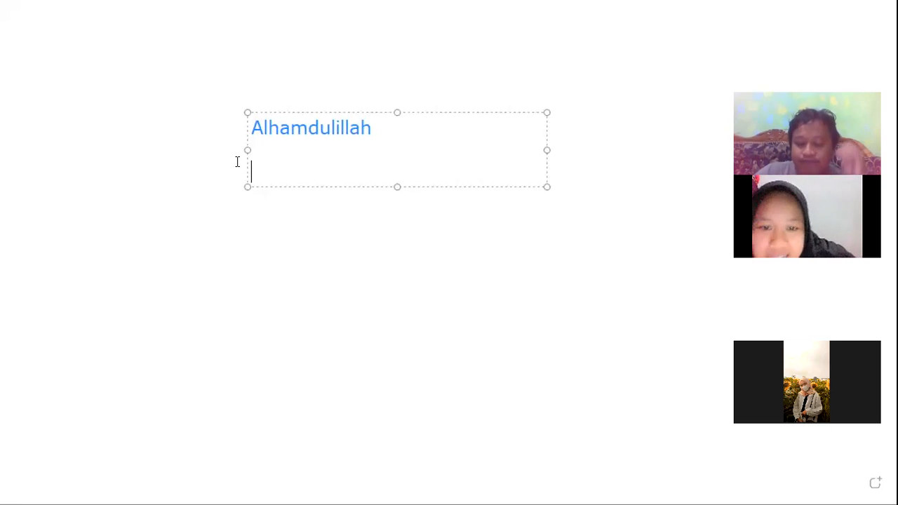
pyautogui.write('mari sebut')
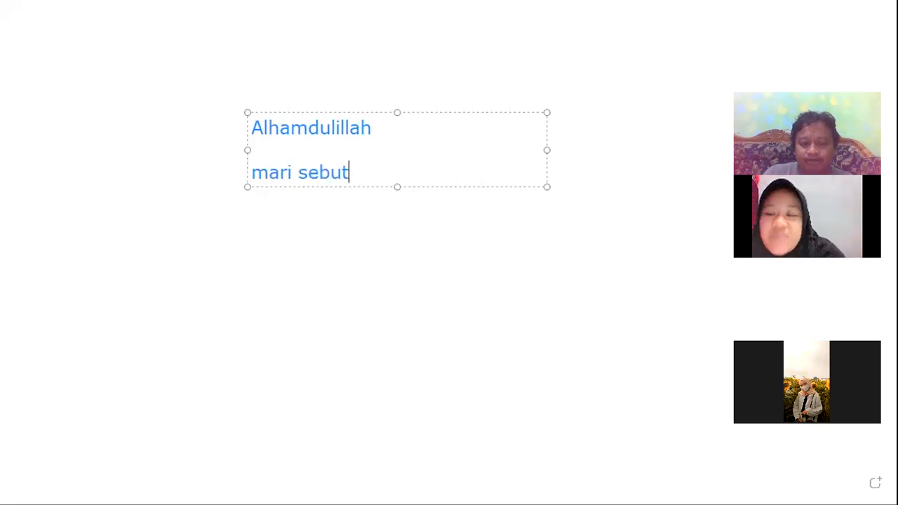
pyautogui.write(' Alhamduli')
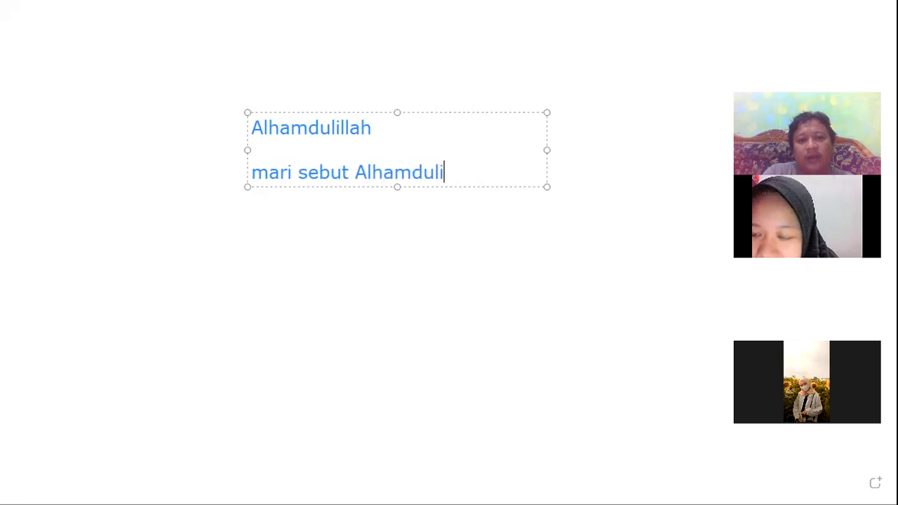
pyautogui.write('llah')
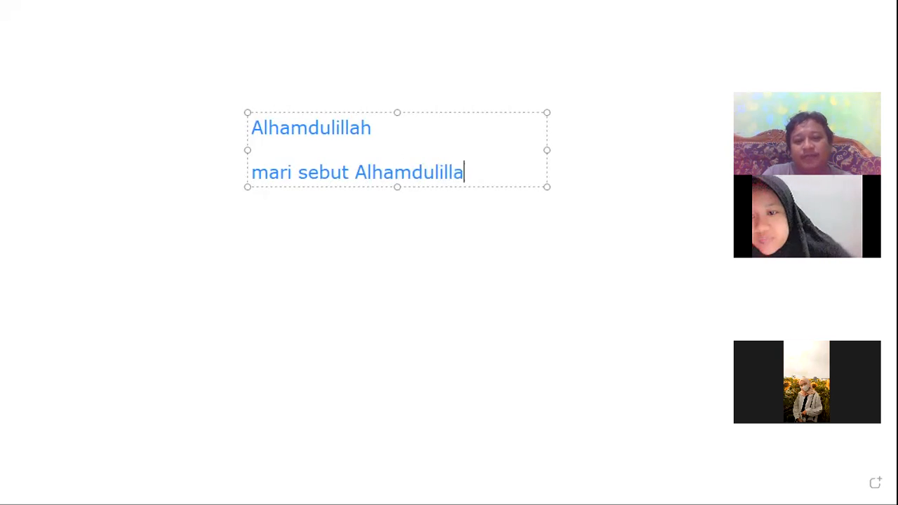
# Delete the original "Alhamdulillah" heading line so the sentence becomes the first line
pyautogui.press('Up')
pyautogui.press('Up')
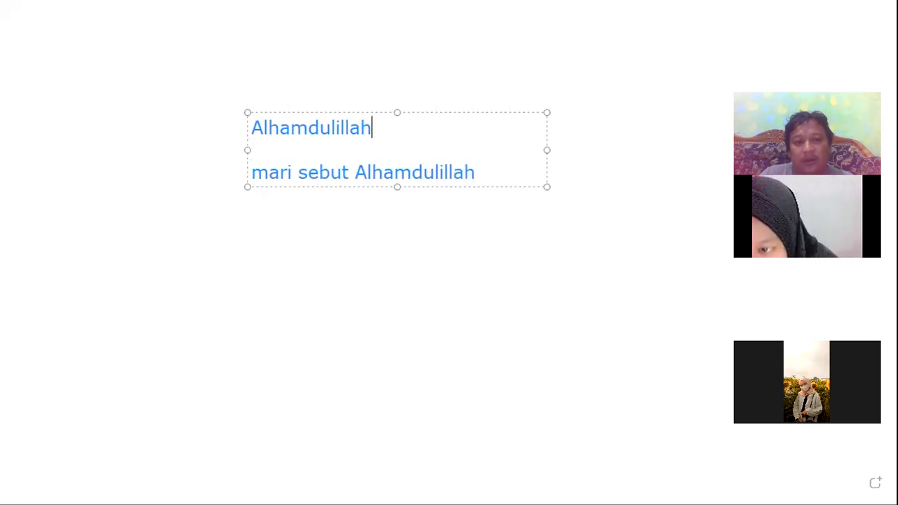
pyautogui.hotkey('shift', 'Home')
pyautogui.press('BackSpace')
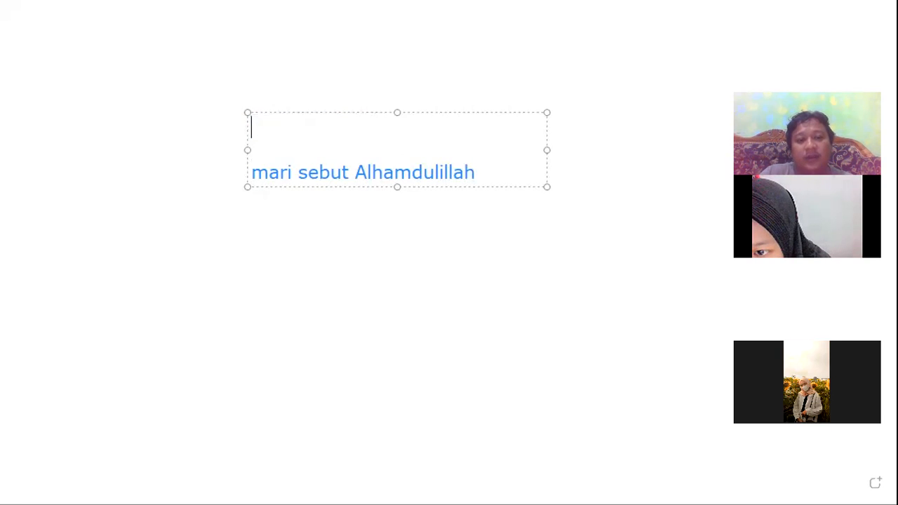
pyautogui.press('Delete')
pyautogui.press('Delete')
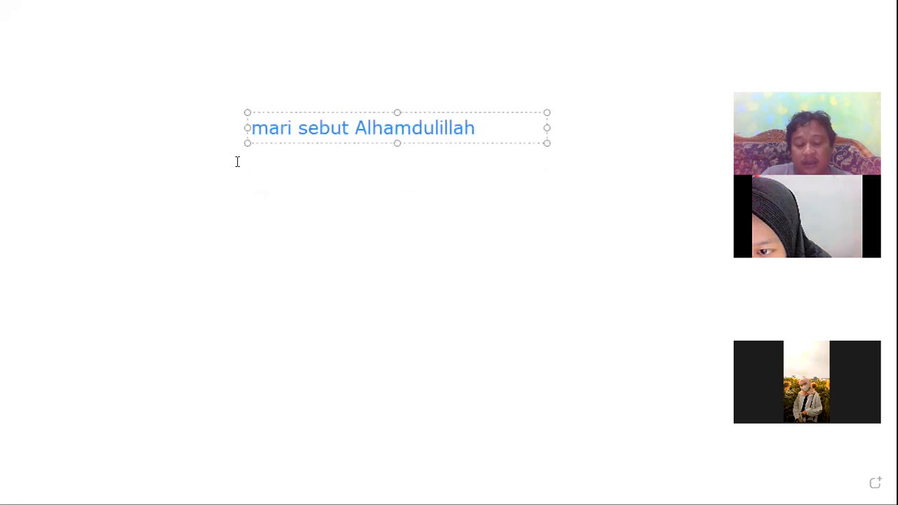
# Insert an empty line above the sentence and widen the text box toward the canvas margin
pyautogui.press('Return')
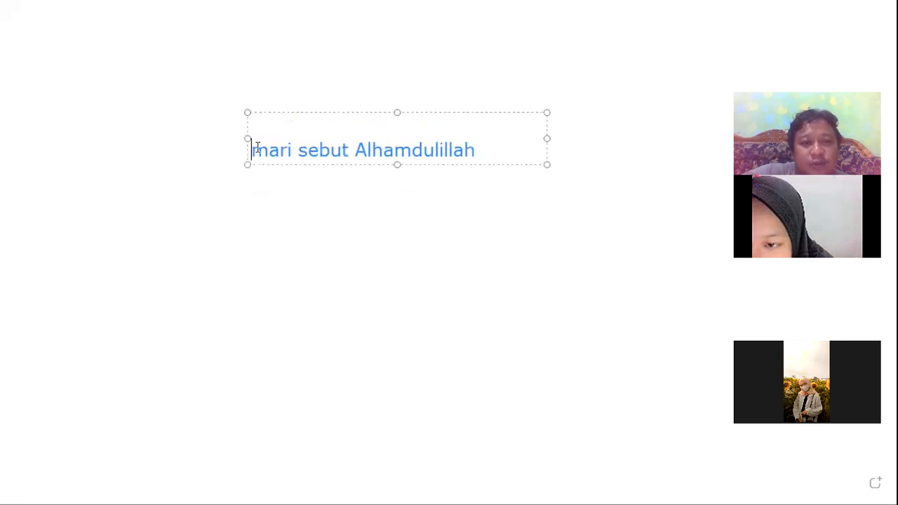
pyautogui.moveTo(243, 134); pyautogui.dragTo(78, 126)
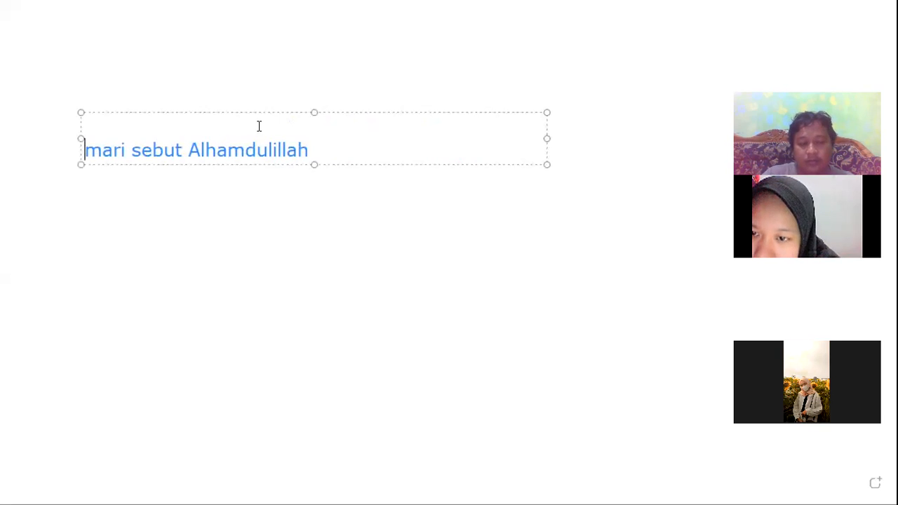
# Type "Berapa lirik yang mengandung ciri khas" on the empty line above "mari sebut Alhamdulillah"
pyautogui.write('e')
pyautogui.press('BackSpace')
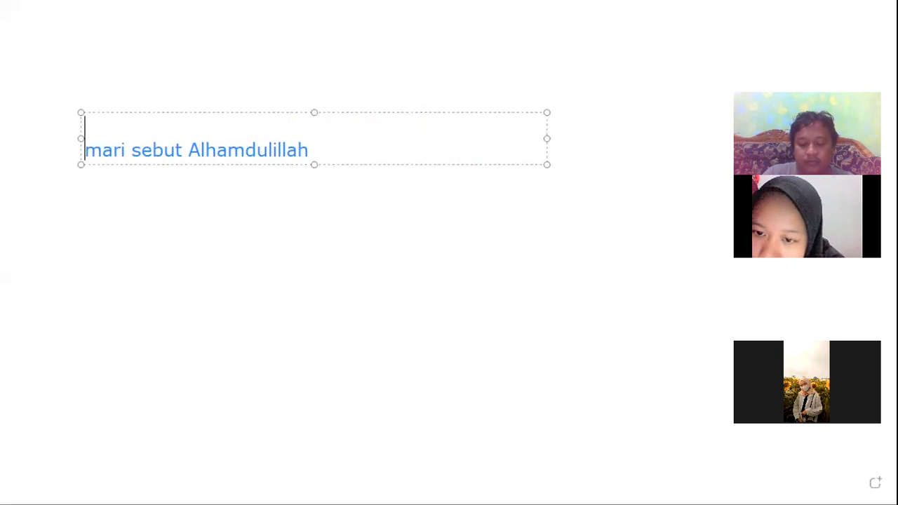
pyautogui.write('be')
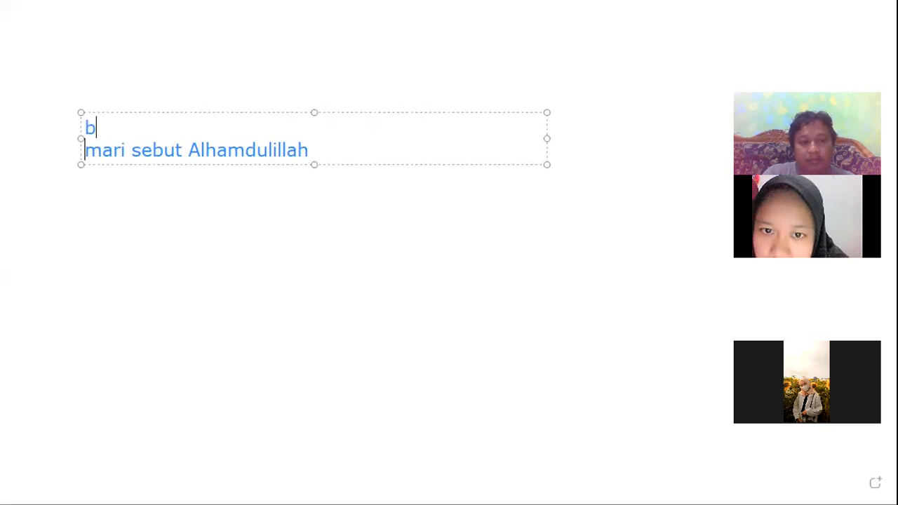
pyautogui.press('BackSpace')
pyautogui.press('BackSpace')
pyautogui.write('Bbe')
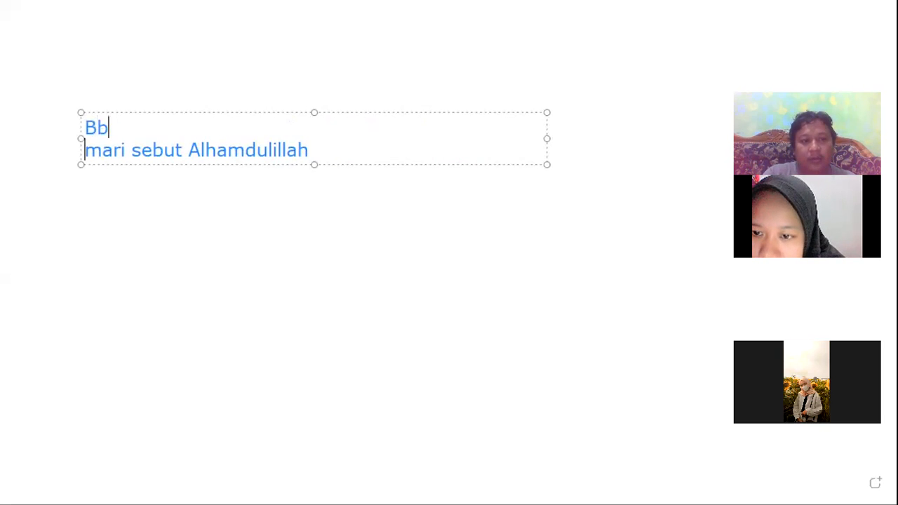
pyautogui.press('BackSpace')
pyautogui.press('BackSpace')
pyautogui.write('erapa l')
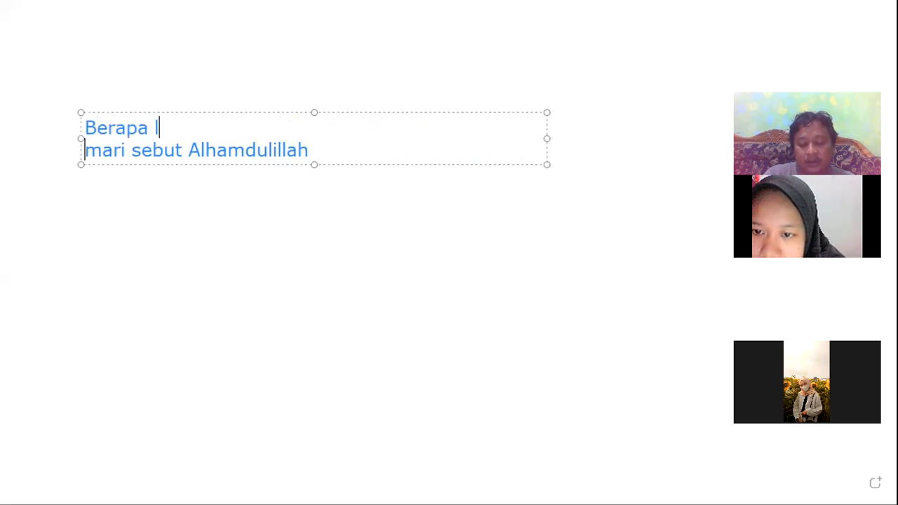
pyautogui.write('irik yang ')
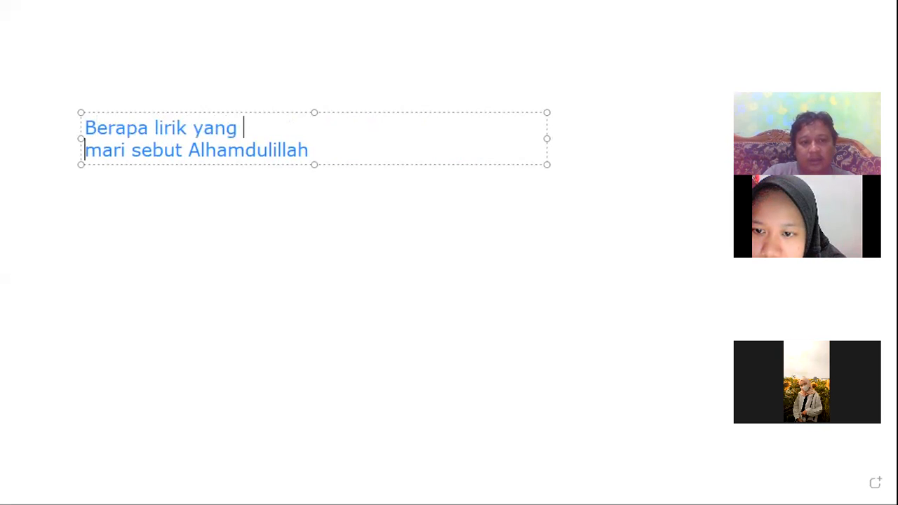
pyautogui.write('mengandung  mari sebut Alhamd')
pyautogui.press('BackSpace')
pyautogui.press('BackSpace')
pyautogui.write('dung ')
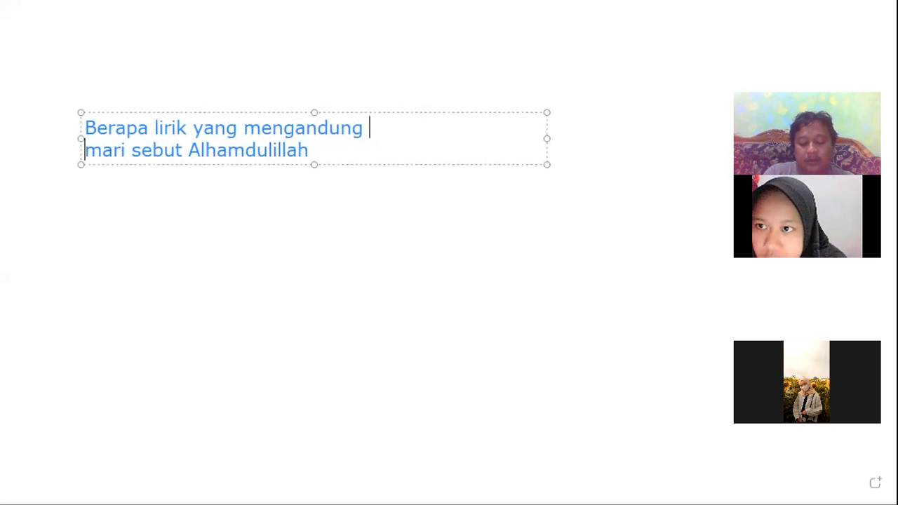
pyautogui.write('c')
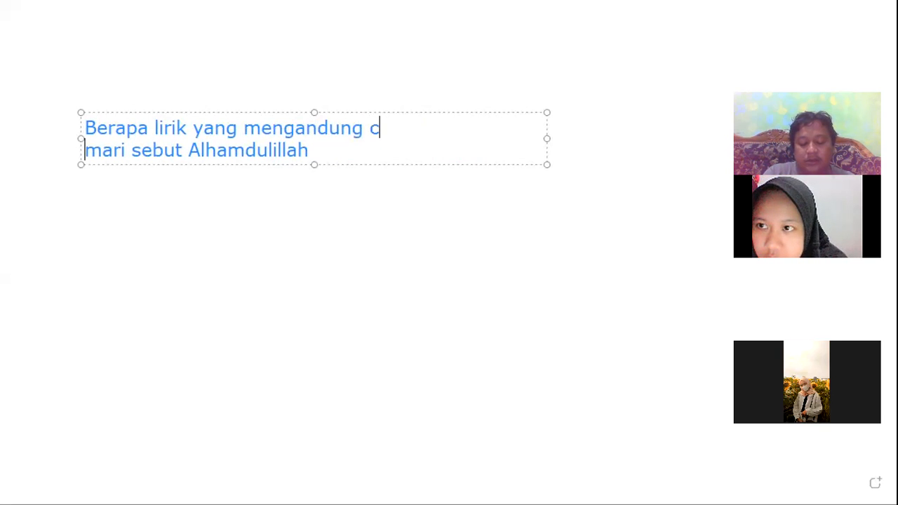
pyautogui.write('iri khas ')
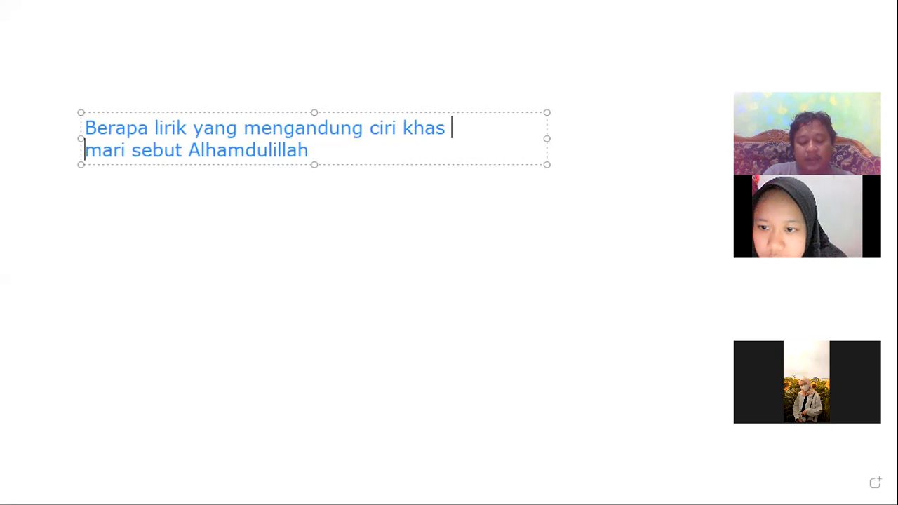
pyautogui.write('hablumin')
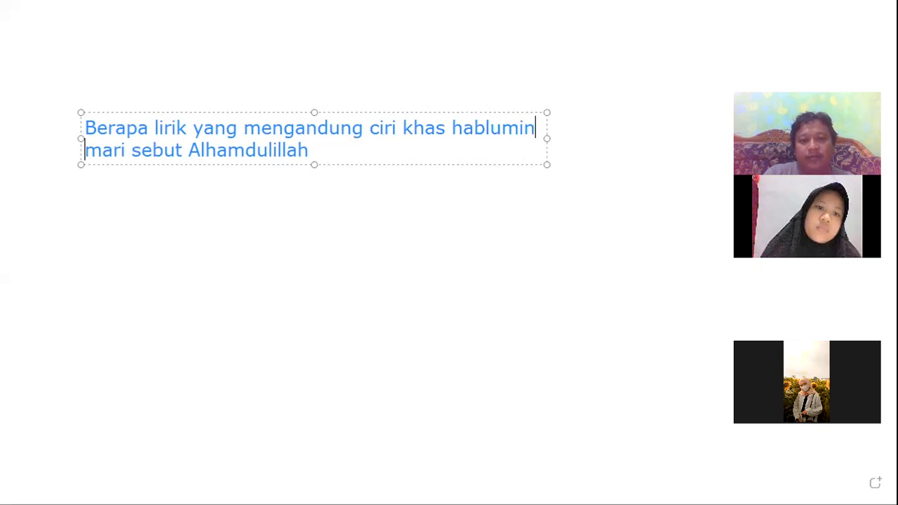
pyautogui.write('allah ')
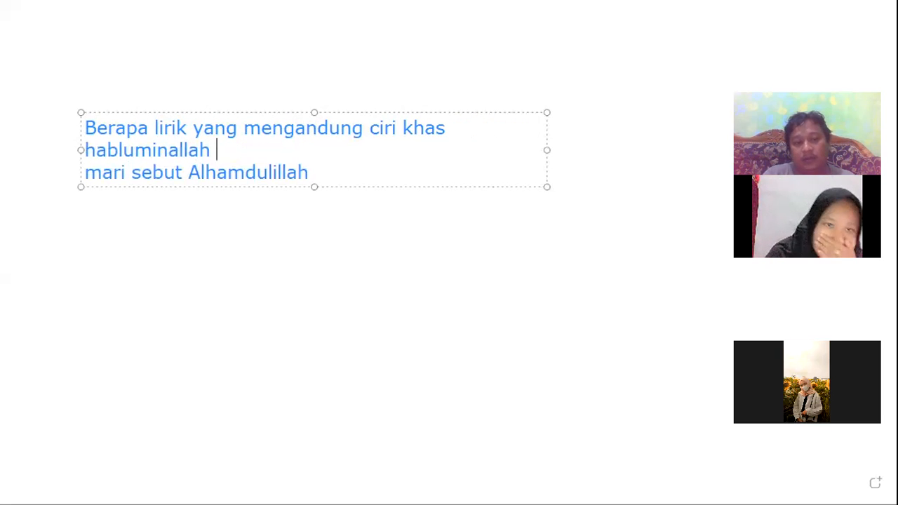
pyautogui.write('antara lain')
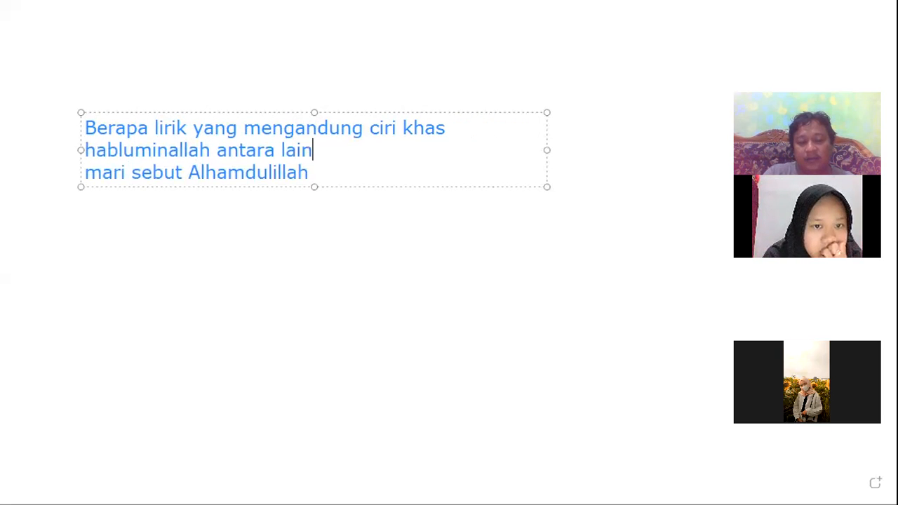
pyautogui.write(' dapat ditemukan di')
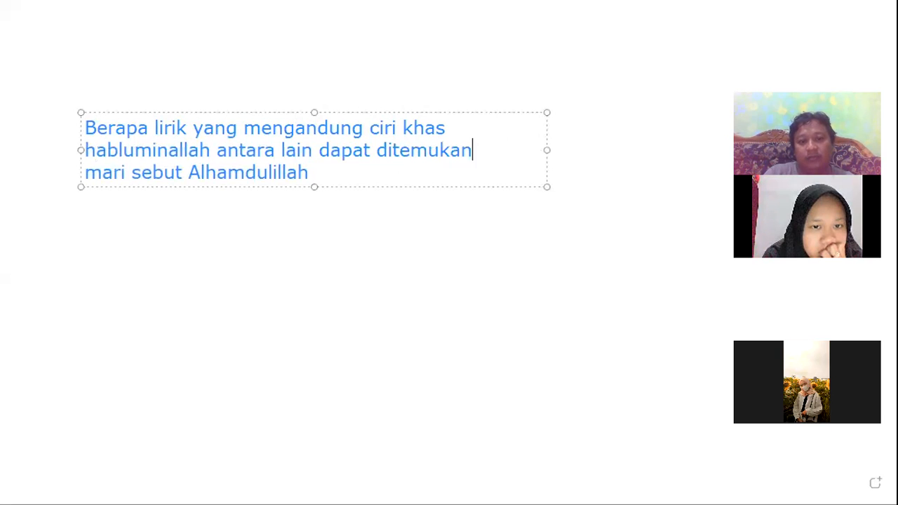
# Continue the line with "habluminallah antara lain dapat ditemukan sebagai berikut"
pyautogui.press('BackSpace')
pyautogui.press('BackSpace')
pyautogui.press('BackSpace')
pyautogui.write('sebagai berikut')
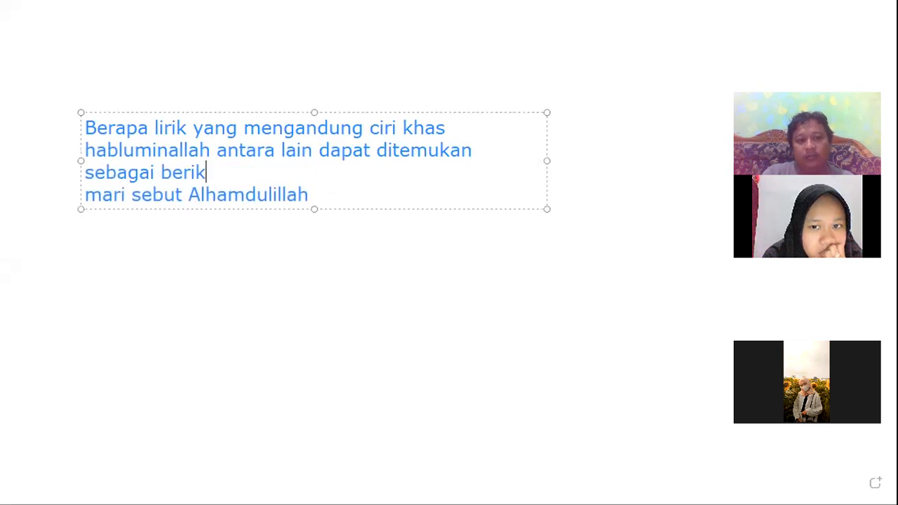